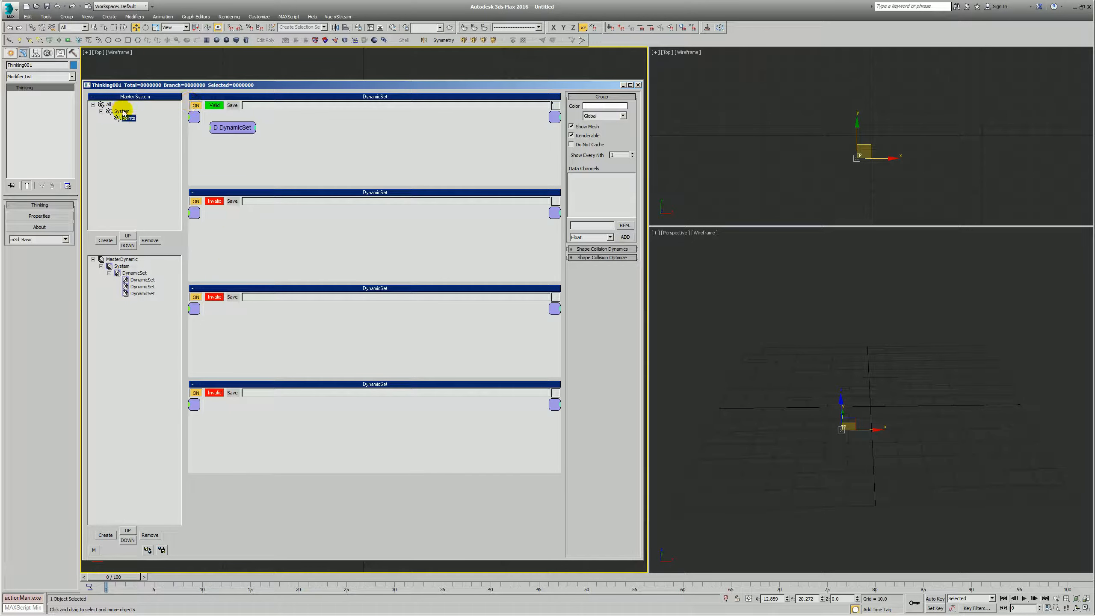
# - Create a particle group named vectors under System and open the first nested DynamicSet
pyautogui.click(108, 242)
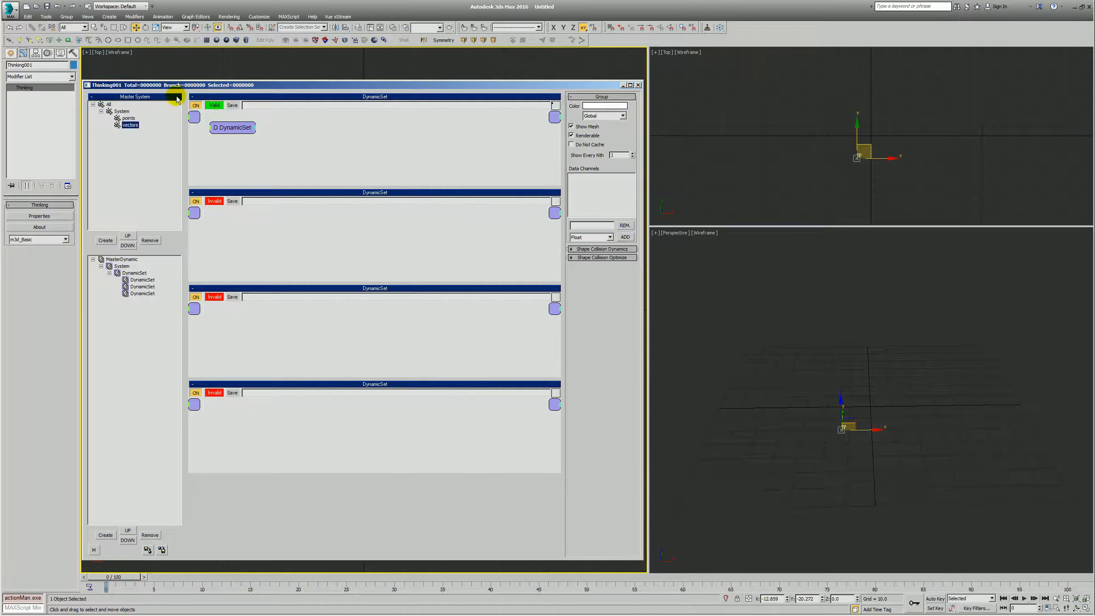
pyautogui.click(146, 286)
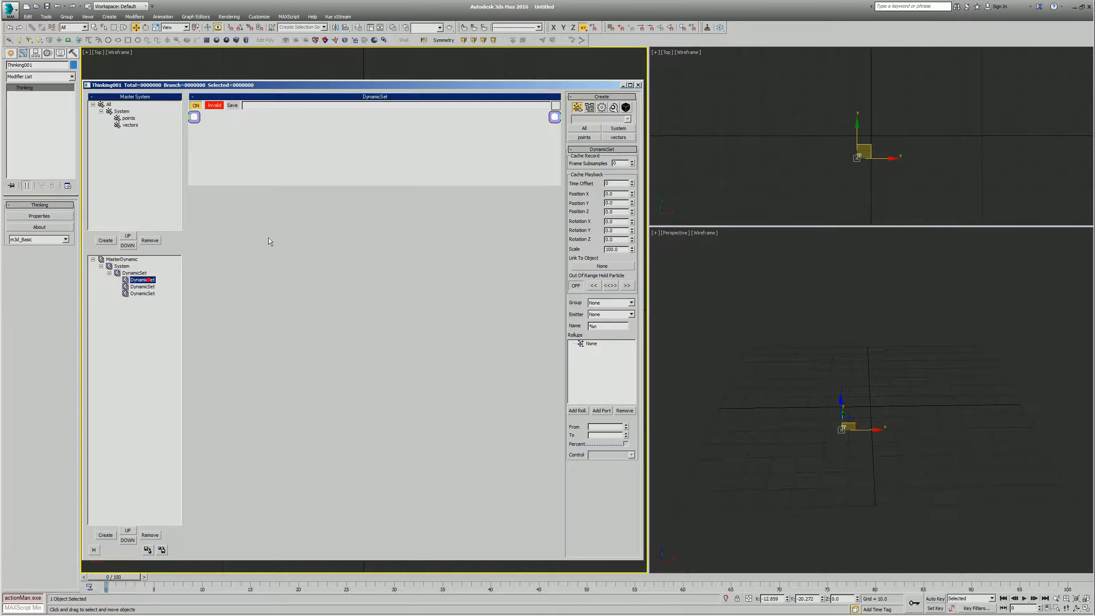
# - Add three Iterator operators to the DynamicSet and chain each one's On output to the next one's ON input
pyautogui.rightClick(264, 227)
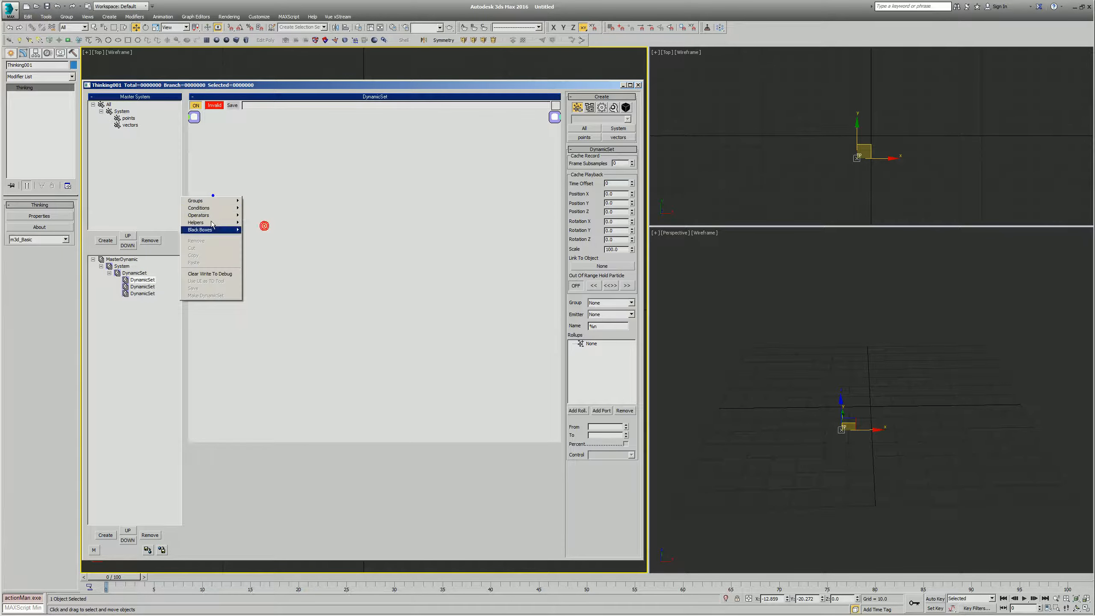
pyautogui.moveTo(211, 215)
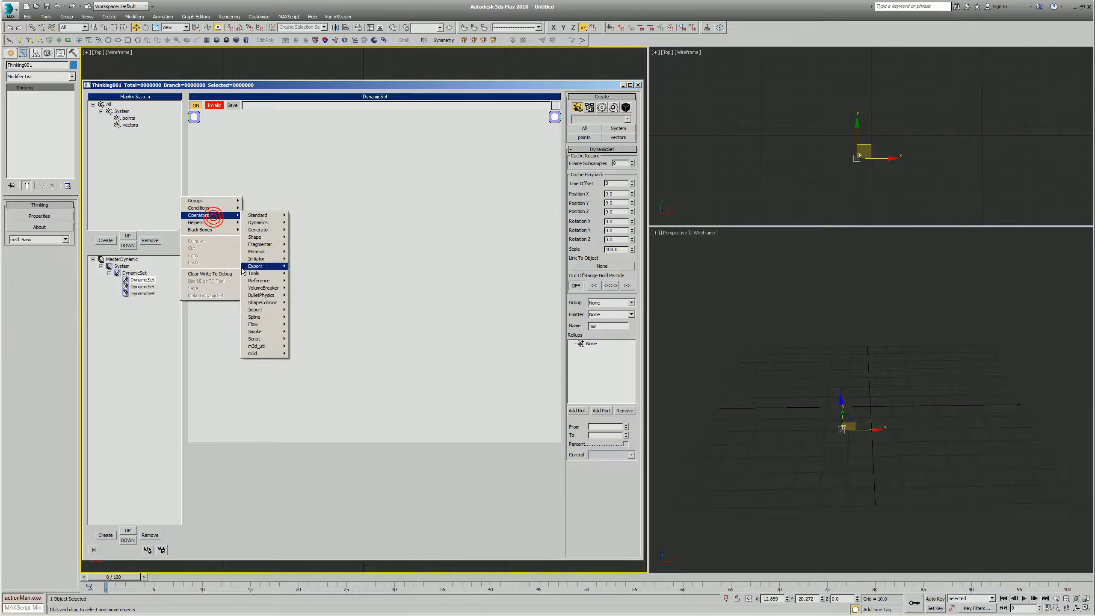
pyautogui.click(303, 259)
pyautogui.moveTo(216, 204); pyautogui.dragTo(378, 205)
pyautogui.click(244, 192)
pyautogui.moveTo(429, 210); pyautogui.dragTo(352, 195)
pyautogui.click(329, 173)
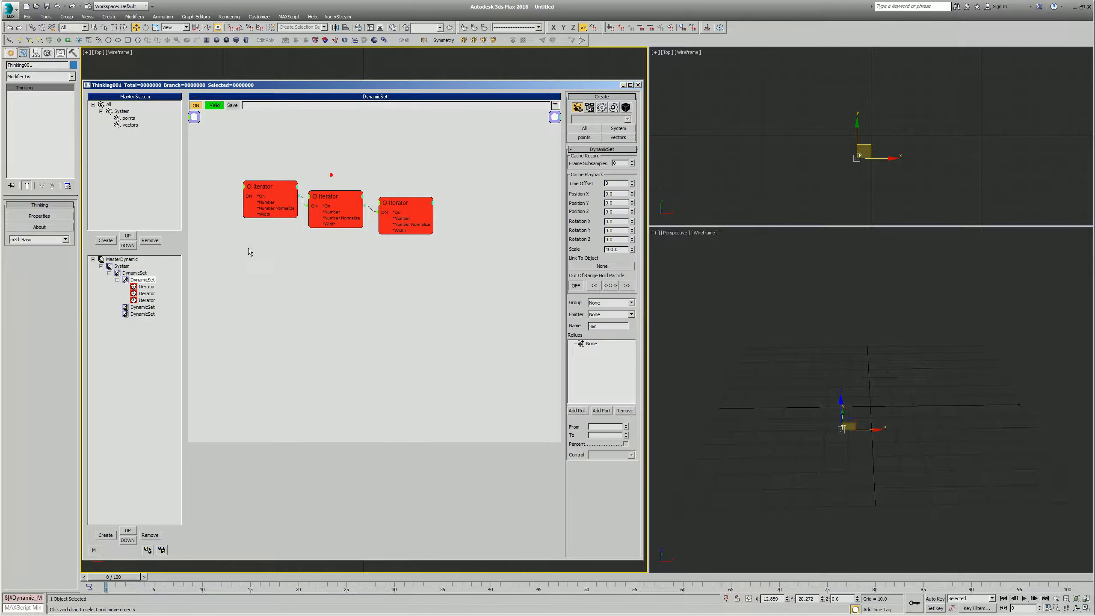
# - Add Bool and EggTimer helpers below the Iterators and connect the Bool output to the EggTimer's Start input
pyautogui.click(277, 257)
pyautogui.rightClick(226, 247)
pyautogui.moveTo(216, 273)
pyautogui.moveTo(272, 281)
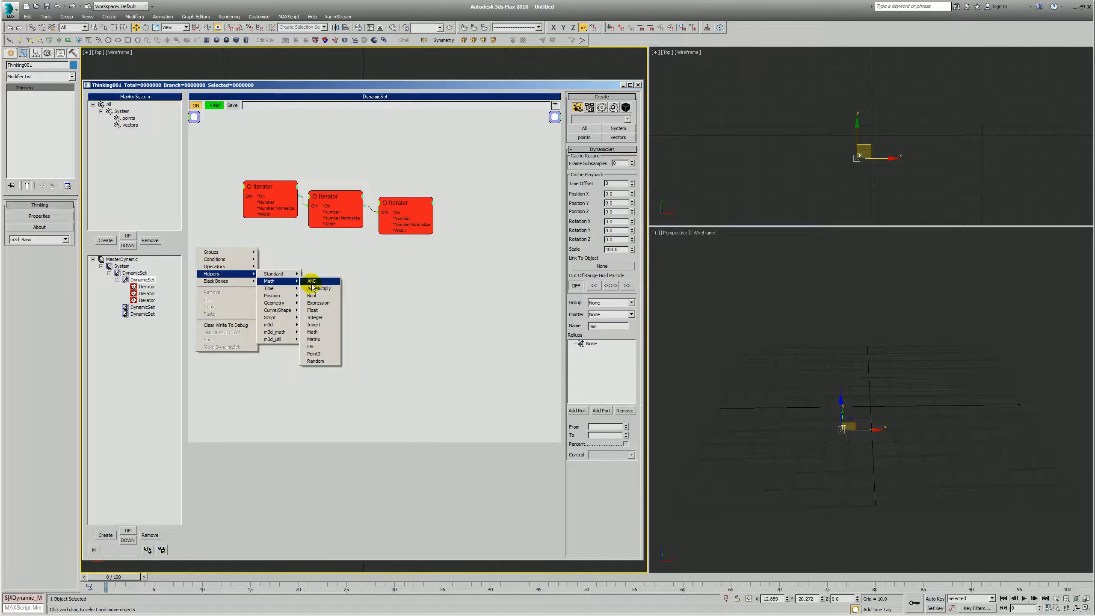
pyautogui.click(312, 296)
pyautogui.rightClick(280, 267)
pyautogui.click(355, 306)
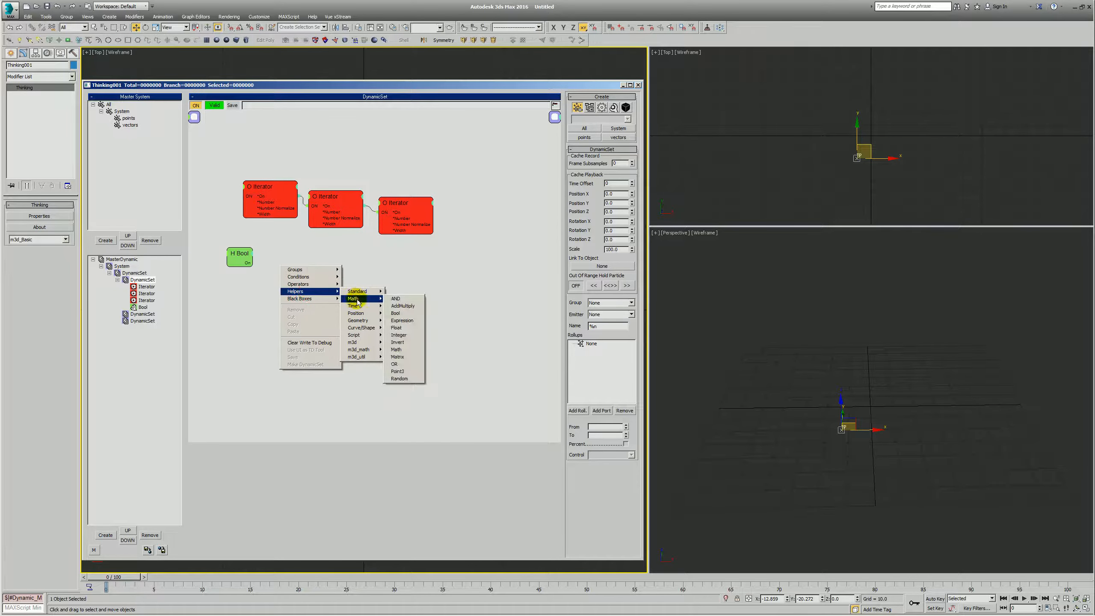
pyautogui.click(400, 306)
pyautogui.moveTo(338, 272); pyautogui.dragTo(278, 256)
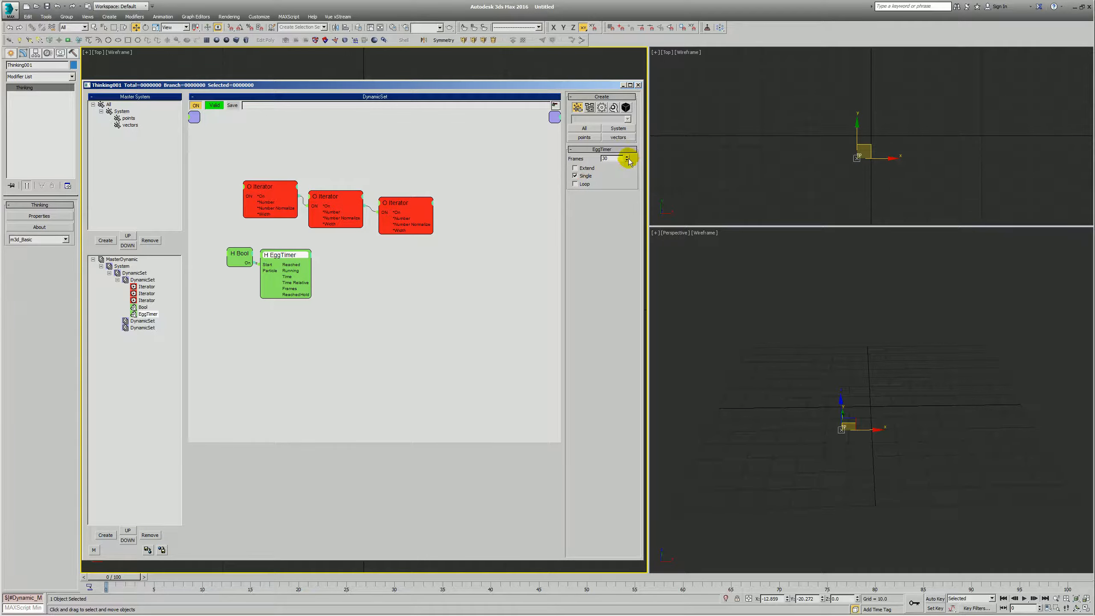
# - Set the EggTimer to 0 frames, hide its unused ports, and connect Reached to the first Iterator's ON input
pyautogui.click(237, 255)
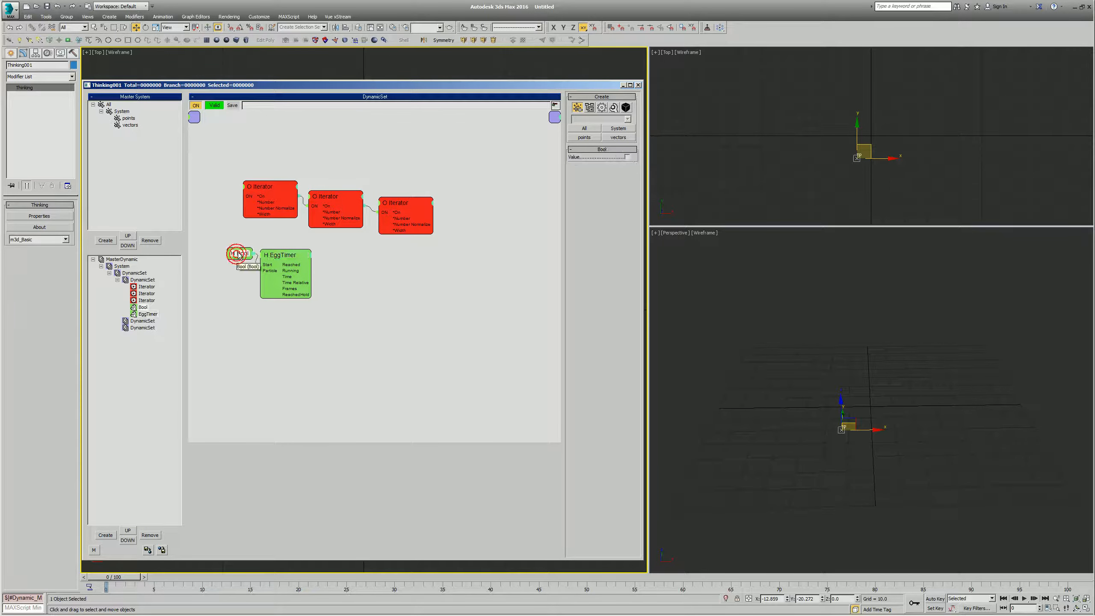
pyautogui.moveTo(286, 254); pyautogui.dragTo(336, 272)
pyautogui.doubleClick(290, 250)
pyautogui.click(304, 252)
pyautogui.click(297, 258)
pyautogui.moveTo(279, 252); pyautogui.dragTo(254, 158)
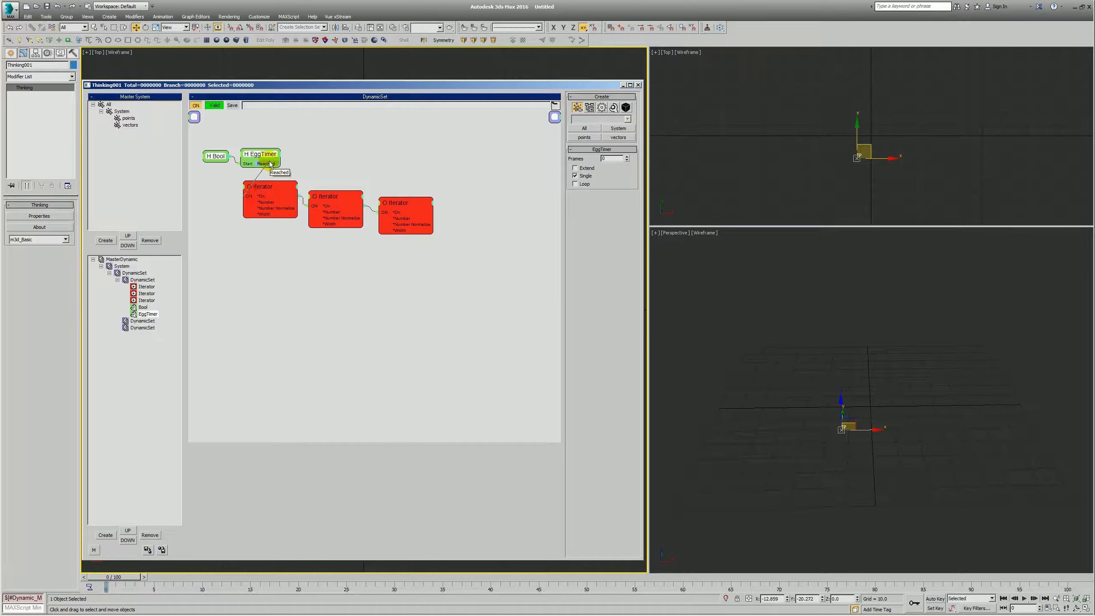
# - Add a PositionBorn generator operator below the Iterators
pyautogui.rightClick(321, 275)
pyautogui.click(326, 293)
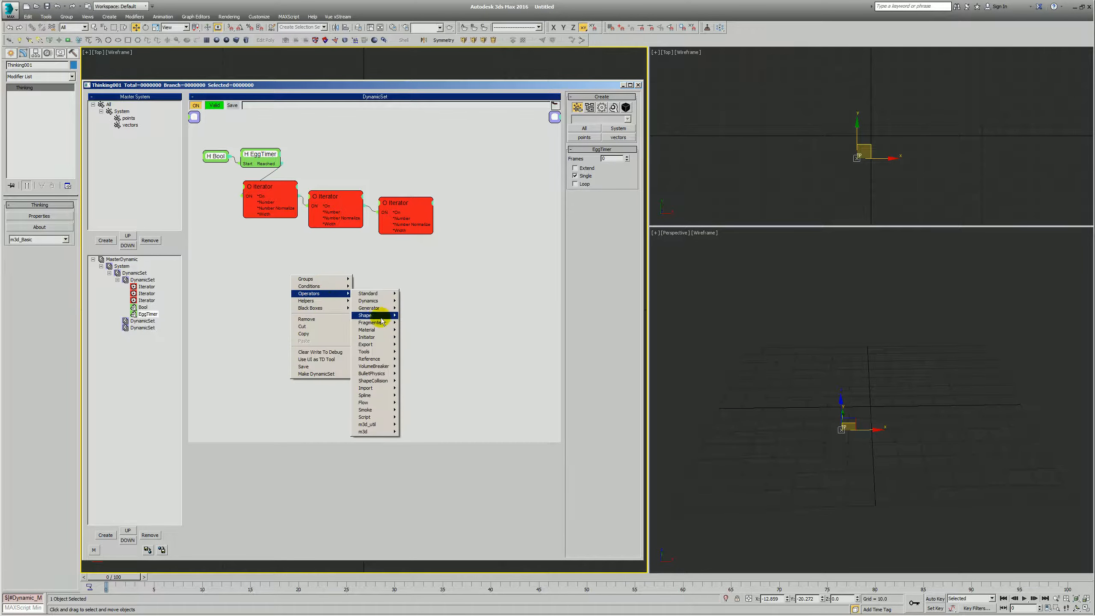
pyautogui.moveTo(369, 308)
pyautogui.click(418, 361)
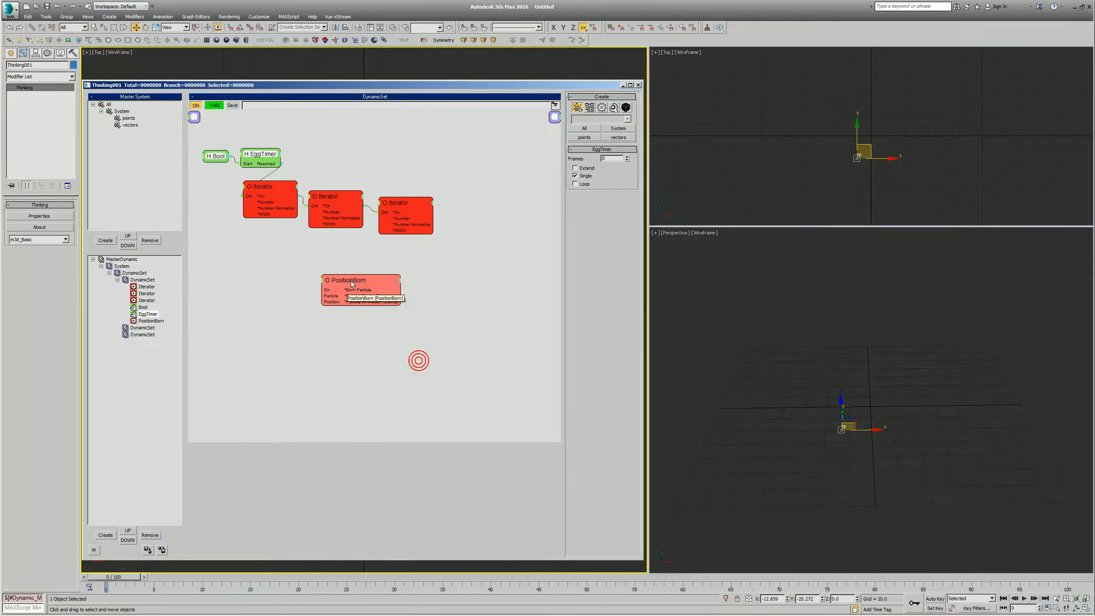
pyautogui.moveTo(352, 280); pyautogui.dragTo(409, 307)
# - Set PositionBorn to emit into the points group with Pistol Shot 1 per call, life span 9999 and speed 0
pyautogui.click(610, 159)
pyautogui.click(602, 180)
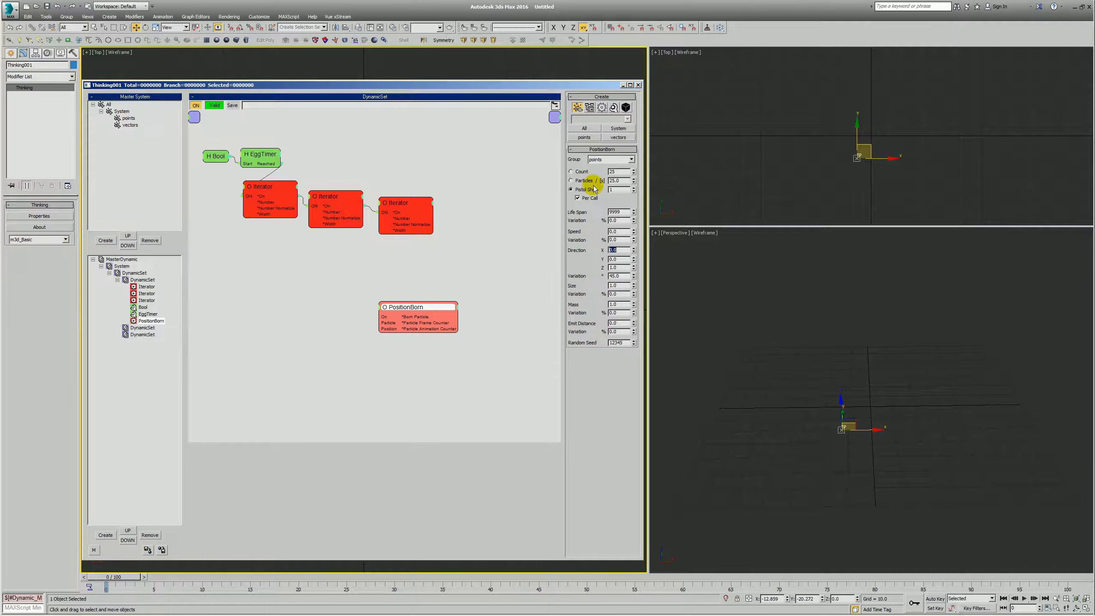
pyautogui.press('Tab')
pyautogui.click(369, 298)
pyautogui.moveTo(408, 308); pyautogui.dragTo(450, 262)
# - Connect the third Iterator's On output to PositionBorn's On input, placing PositionBorn to the right of the chain
pyautogui.click(259, 155)
pyautogui.moveTo(259, 156); pyautogui.dragTo(253, 152)
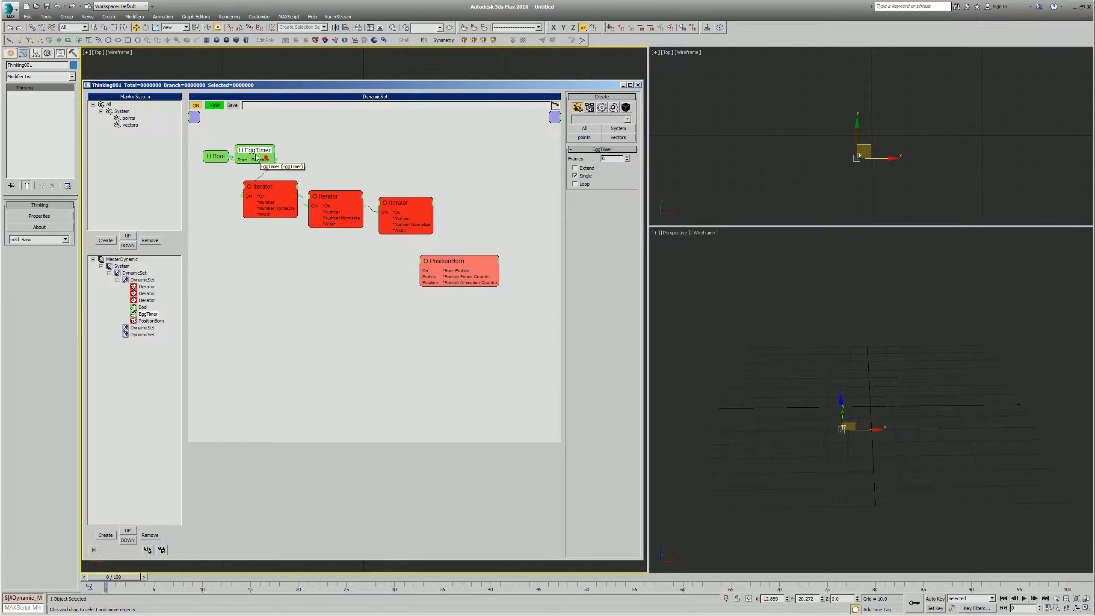
pyautogui.click(586, 176)
pyautogui.moveTo(425, 283); pyautogui.dragTo(447, 292)
# - Add two Point3 helpers and connect the Vector output of the one nearest PositionBorn to its Position input
pyautogui.click(384, 284)
pyautogui.rightClick(379, 274)
pyautogui.moveTo(329, 279)
pyautogui.moveTo(381, 287)
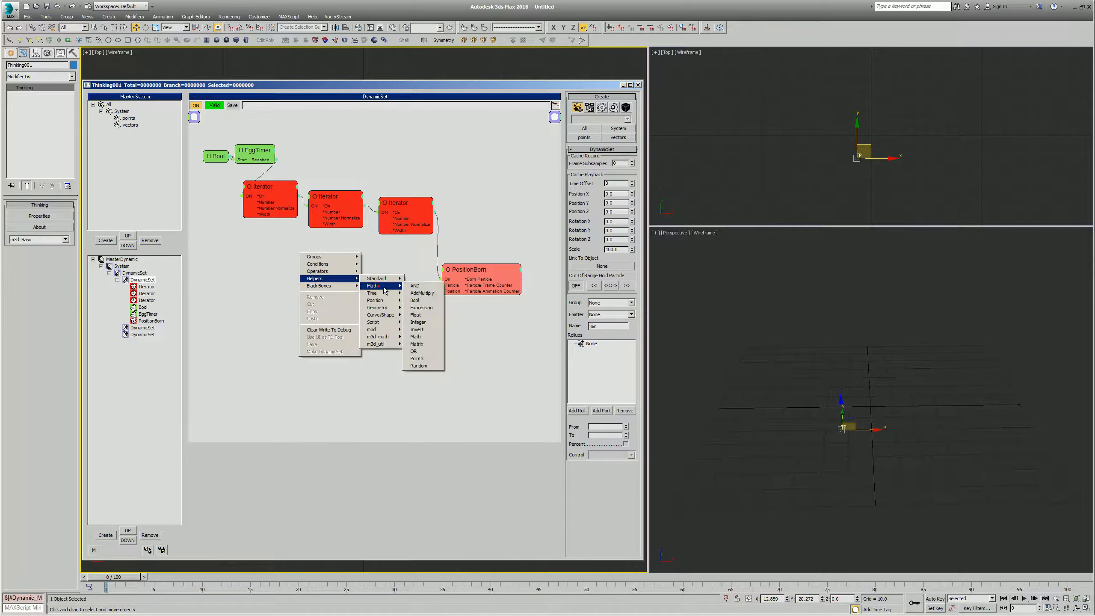
pyautogui.click(417, 359)
pyautogui.moveTo(348, 260)
pyautogui.mouseDown()
pyautogui.moveTo(407, 279)
pyautogui.moveTo(336, 274)
pyautogui.mouseUp()
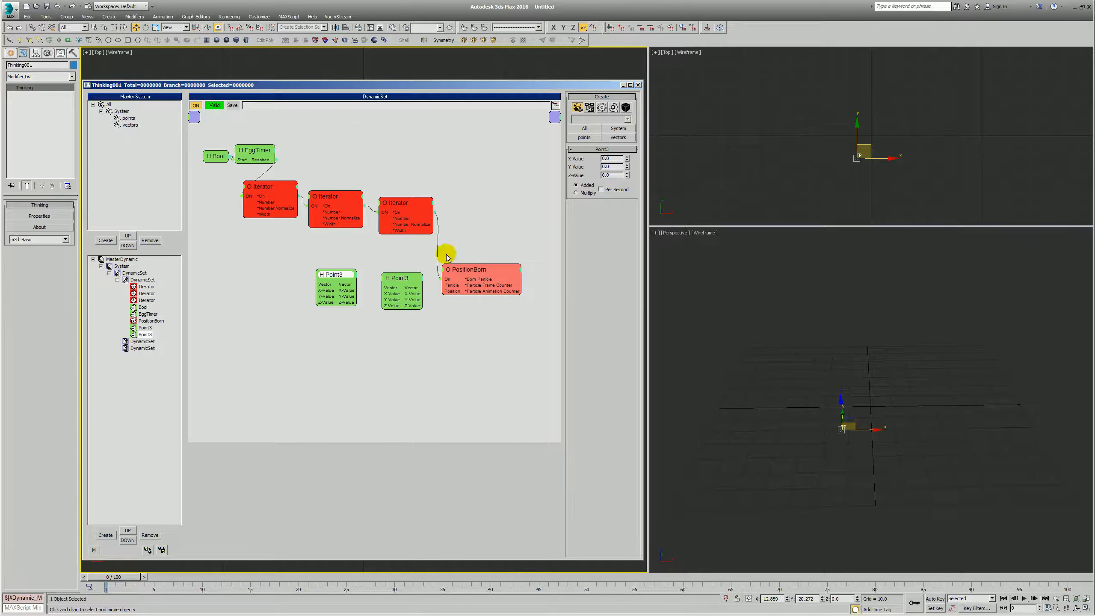
pyautogui.moveTo(451, 291); pyautogui.dragTo(404, 273)
# - Connect the three Iterators' Number Normalize outputs to the X, Y and Z values of the Point3 feeding PositionBorn
pyautogui.moveTo(284, 188); pyautogui.dragTo(321, 294)
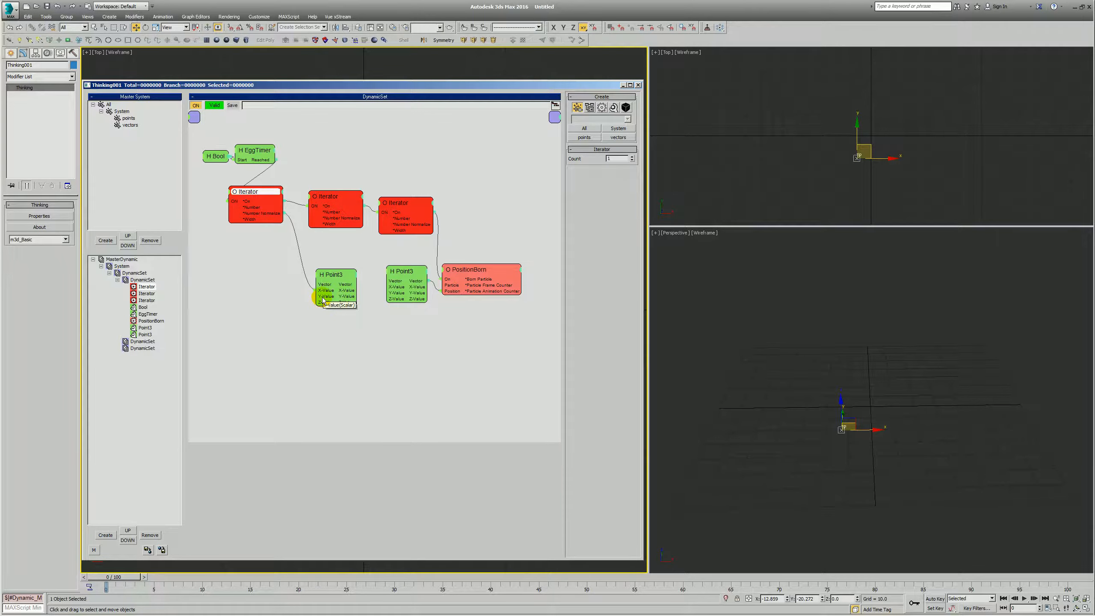
pyautogui.moveTo(346, 271); pyautogui.dragTo(278, 213)
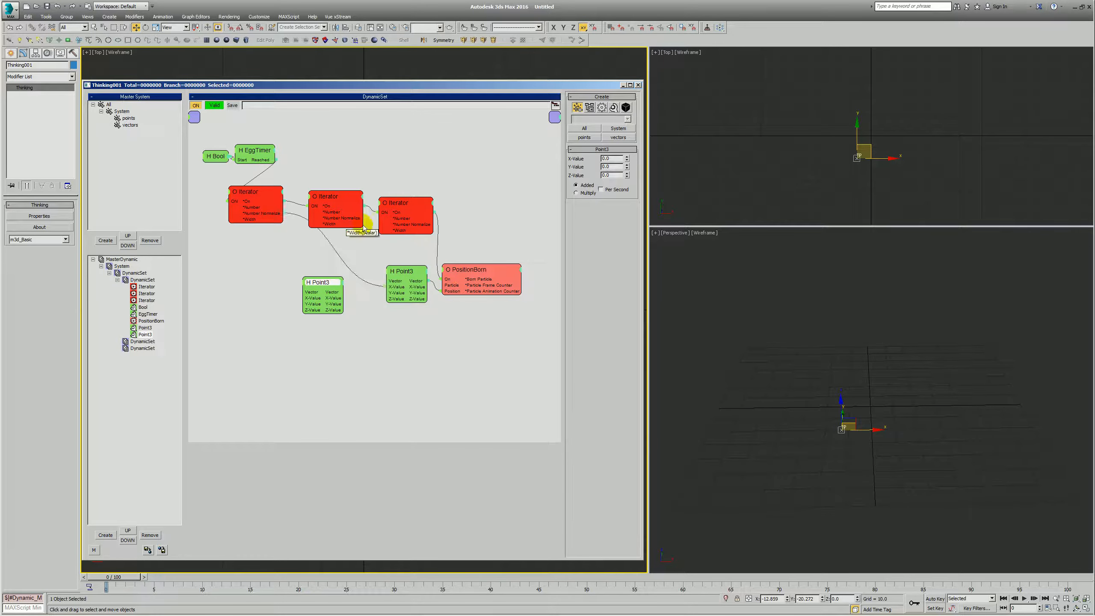
pyautogui.moveTo(363, 218); pyautogui.dragTo(414, 223)
# - Add a Float helper set to 100 that drives the spare Point3's X, Y and Z, and feed its Vector into the other Point3
pyautogui.rightClick(251, 290)
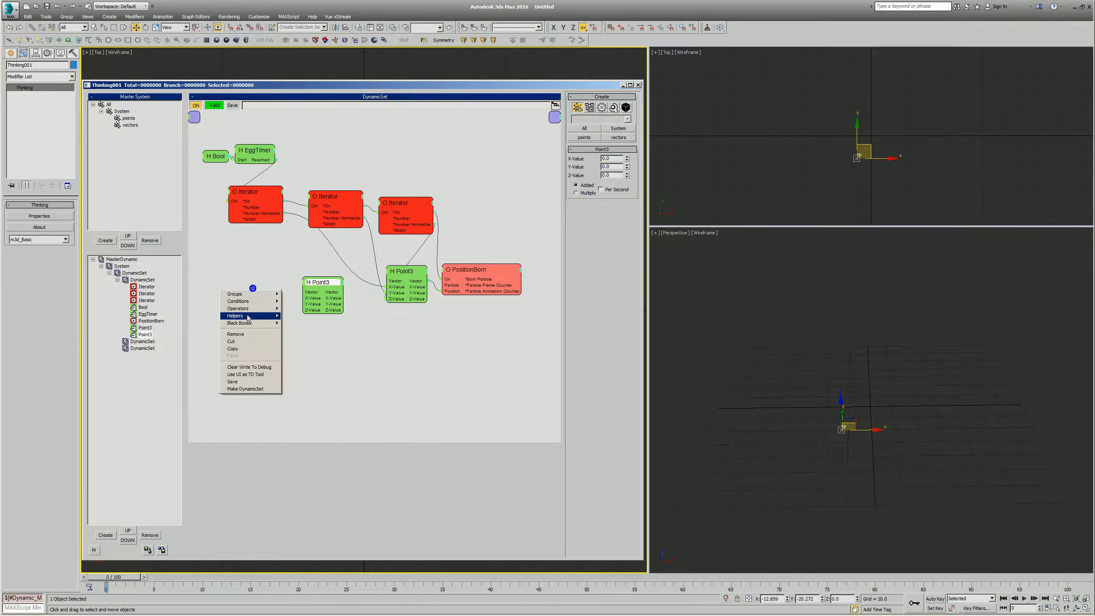
pyautogui.click(335, 350)
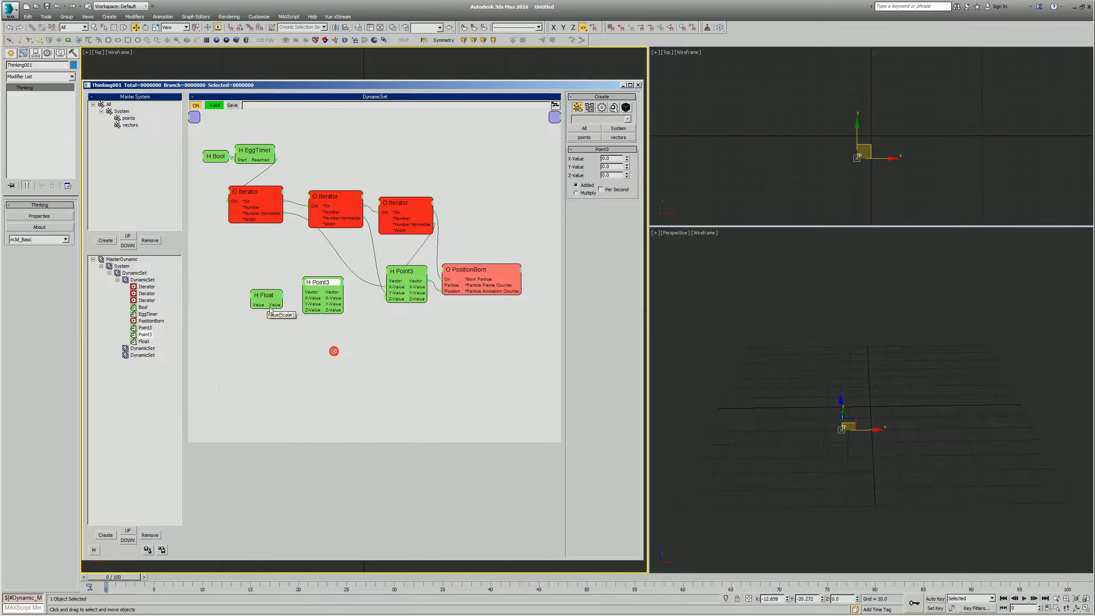
pyautogui.moveTo(302, 301); pyautogui.dragTo(397, 282)
pyautogui.moveTo(333, 280); pyautogui.dragTo(272, 289)
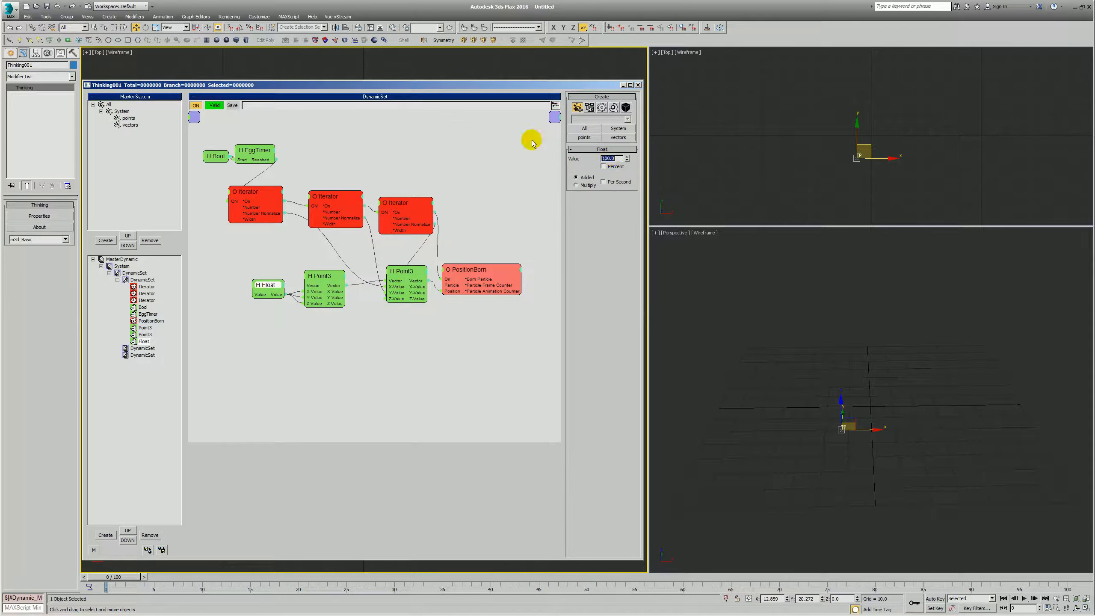
# - Set both Point3 helpers to Multiply mode with X, Y and Z values of 1.0
pyautogui.moveTo(333, 276); pyautogui.dragTo(320, 273)
pyautogui.click(577, 193)
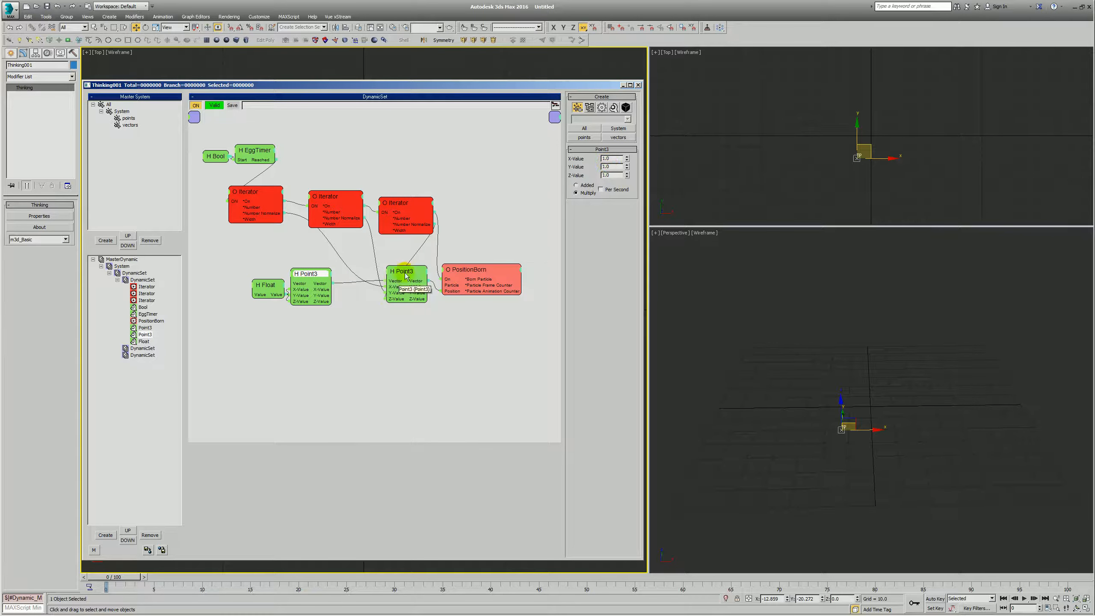
pyautogui.moveTo(411, 271); pyautogui.dragTo(405, 274)
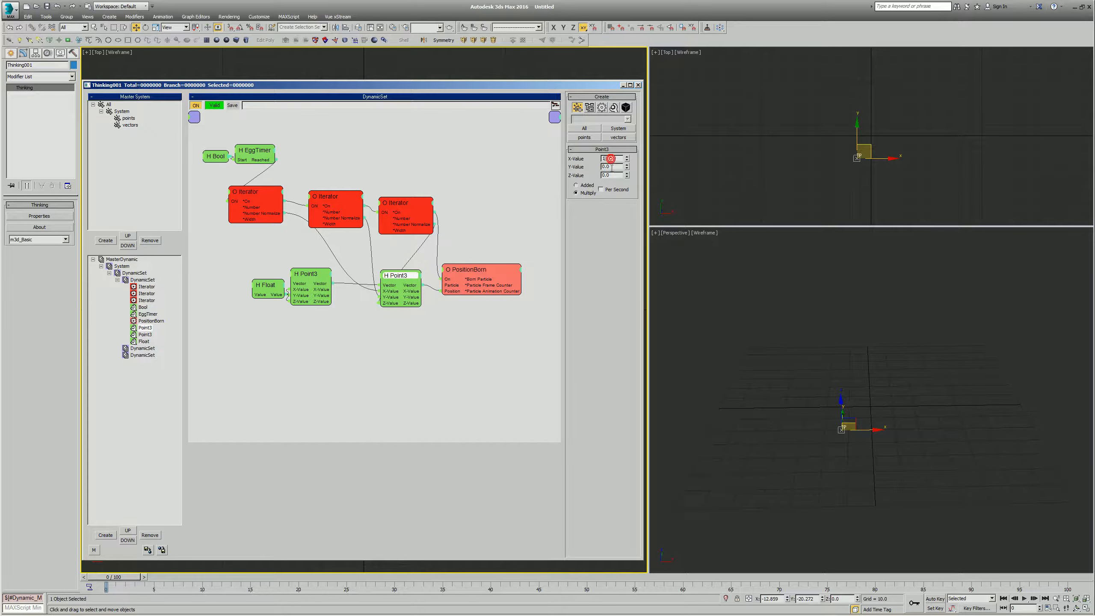
# - Hide the unused ports on both Point3 helpers
pyautogui.moveTo(307, 273); pyautogui.dragTo(311, 269)
pyautogui.click(260, 282)
pyautogui.click(309, 270)
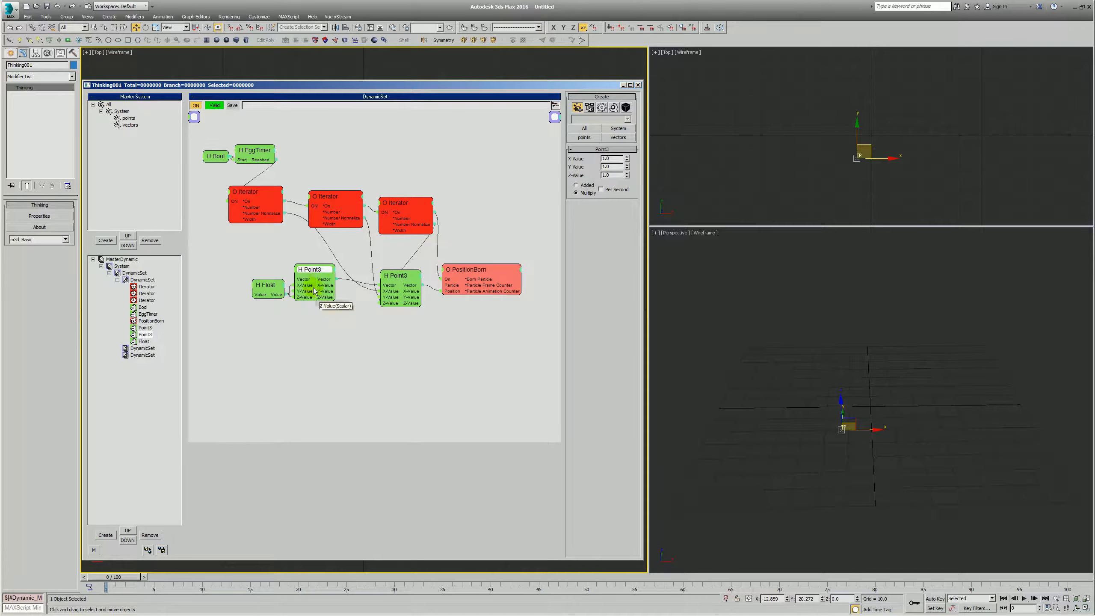
pyautogui.moveTo(308, 276); pyautogui.dragTo(314, 285)
pyautogui.click(398, 276)
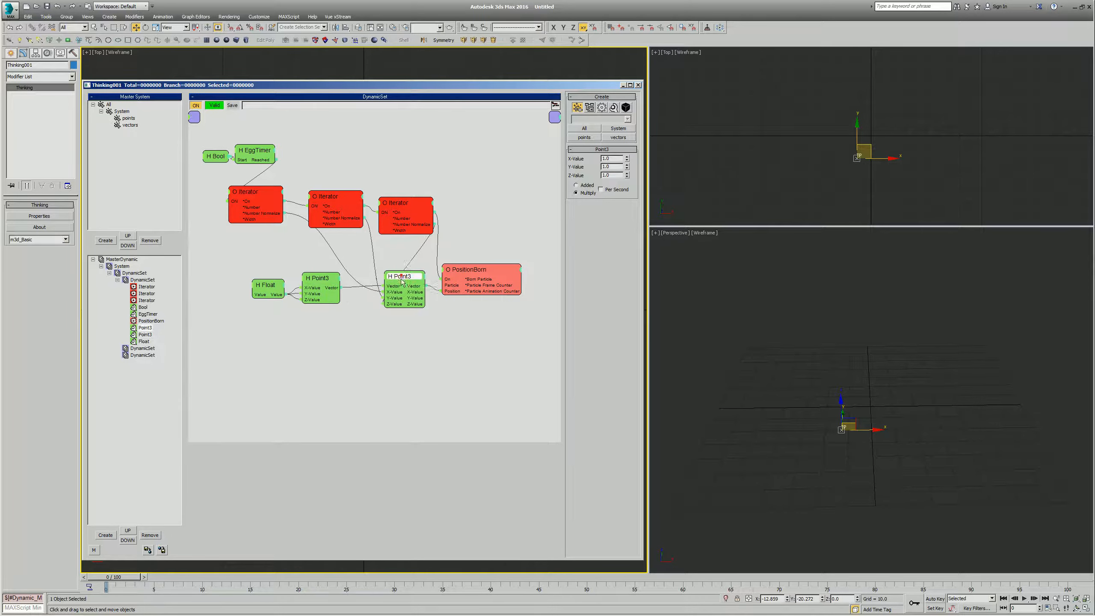
pyautogui.moveTo(398, 278); pyautogui.dragTo(379, 289)
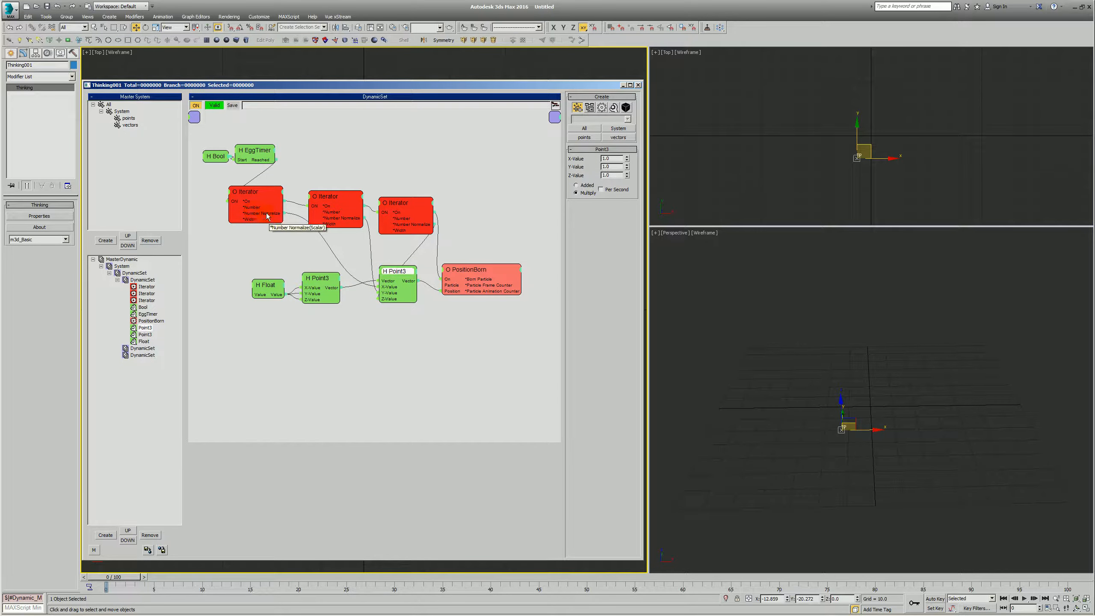
pyautogui.click(265, 284)
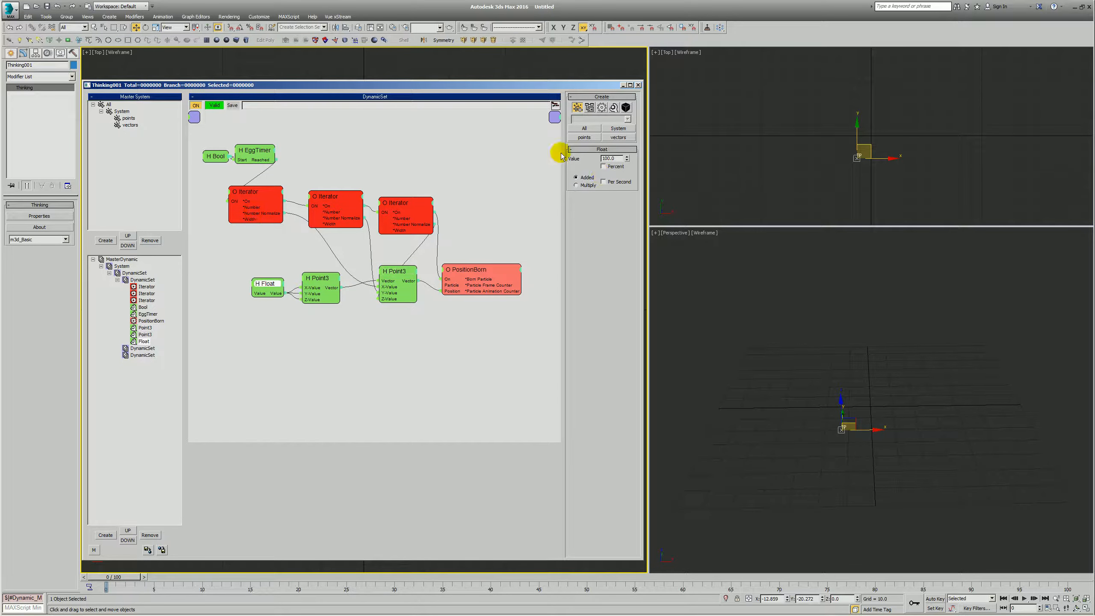
pyautogui.click(802, 374)
pyautogui.scroll(-1, 803, 374)
pyautogui.moveTo(851, 391); pyautogui.dragTo(808, 424, button='middle')
pyautogui.press('q')
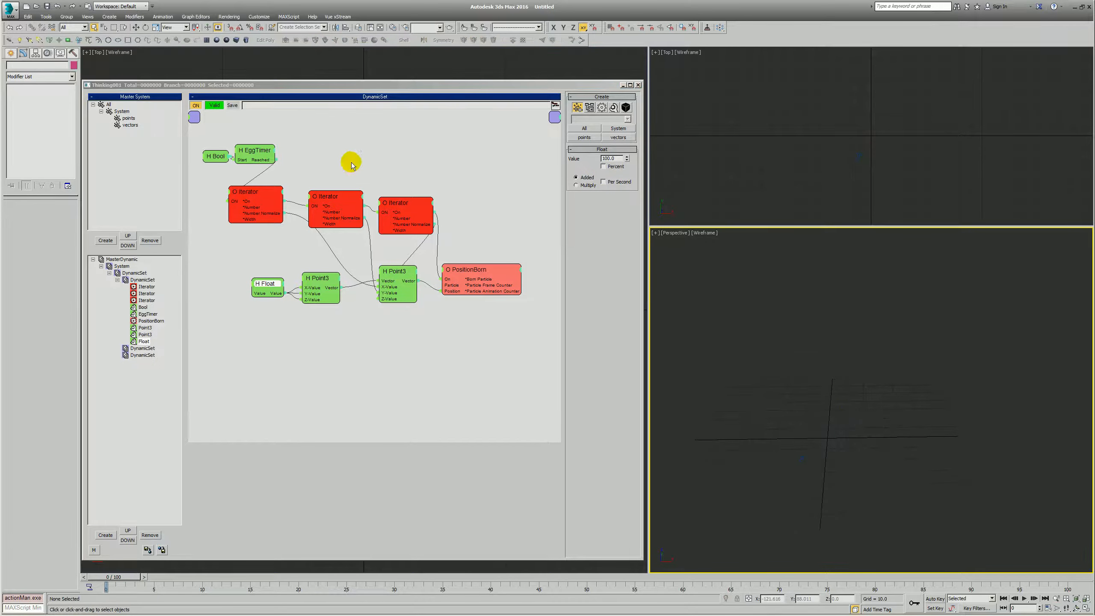
# - Hide the unused outputs on all three Iterators, keeping only On and Number Normalize
pyautogui.moveTo(252, 199); pyautogui.dragTo(253, 201)
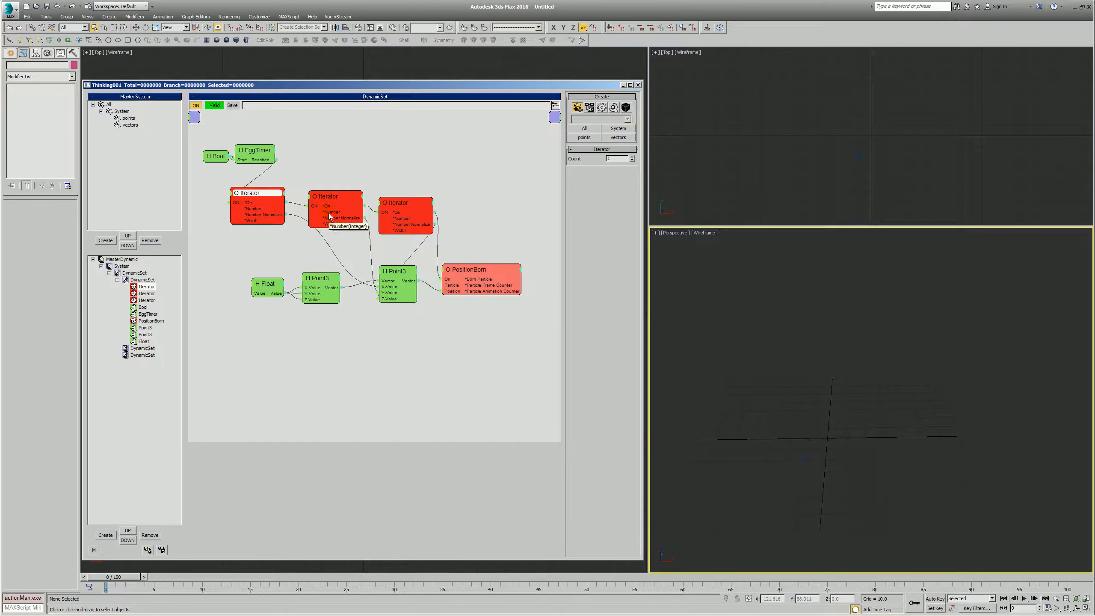
pyautogui.doubleClick(249, 193)
pyautogui.doubleClick(329, 197)
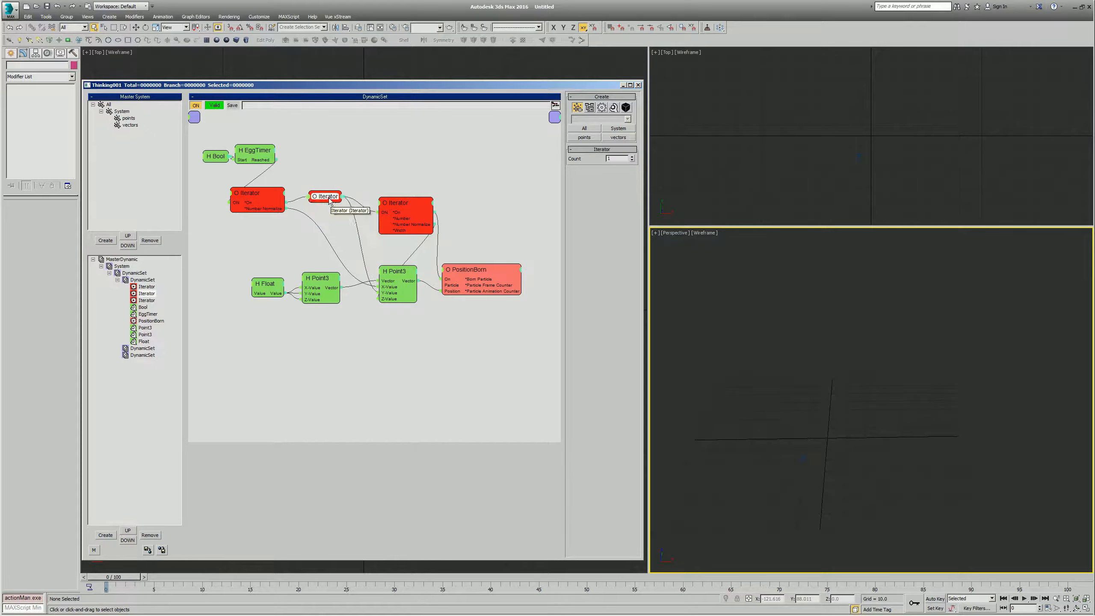
pyautogui.doubleClick(398, 205)
pyautogui.doubleClick(399, 208)
# - Rename the PositionBorn operator as points and hide its unused ports
pyautogui.moveTo(481, 278); pyautogui.dragTo(487, 257)
pyautogui.write('point')
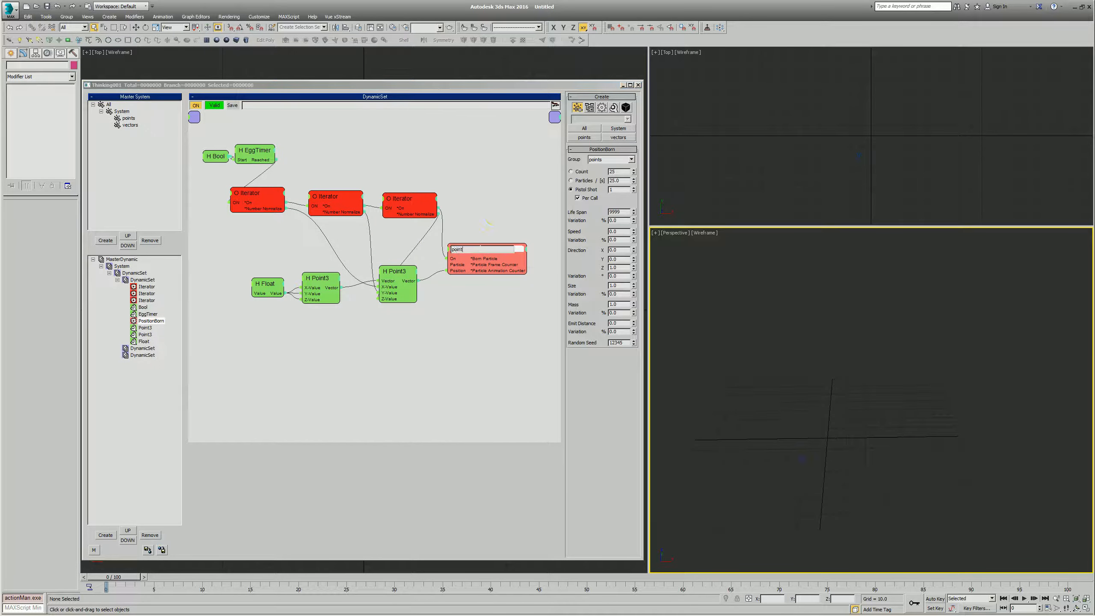
pyautogui.write('s')
pyautogui.press('Return')
pyautogui.moveTo(480, 252); pyautogui.dragTo(484, 248)
pyautogui.doubleClick(472, 253)
pyautogui.click(251, 259)
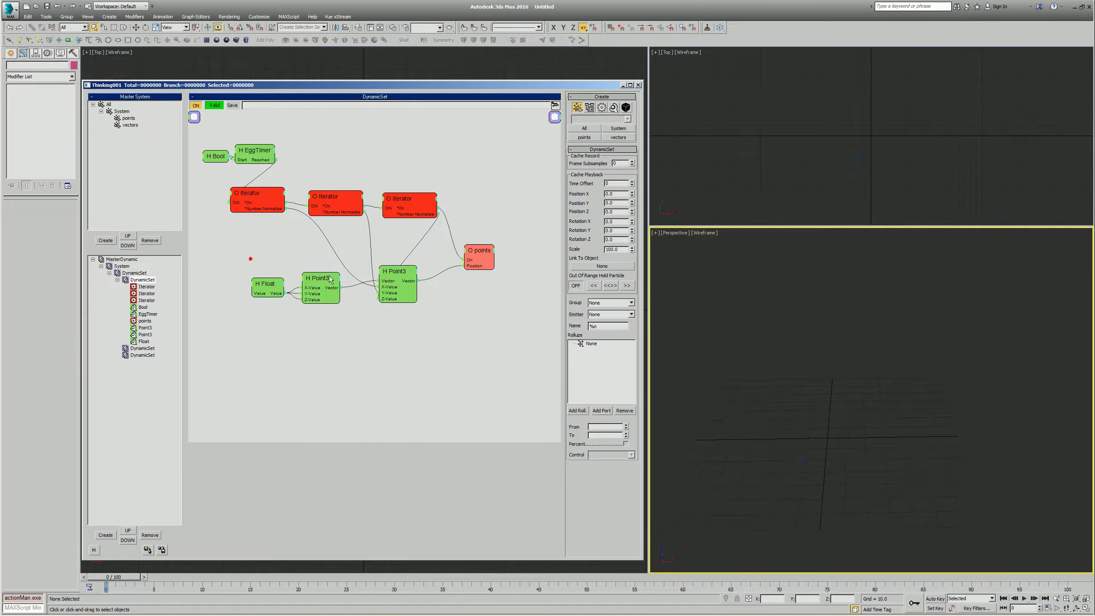
# - Rearrange the Float and both Point3 helpers in a tidy row beside the points operator
pyautogui.moveTo(393, 273); pyautogui.dragTo(369, 278)
pyautogui.moveTo(390, 263); pyautogui.dragTo(241, 319)
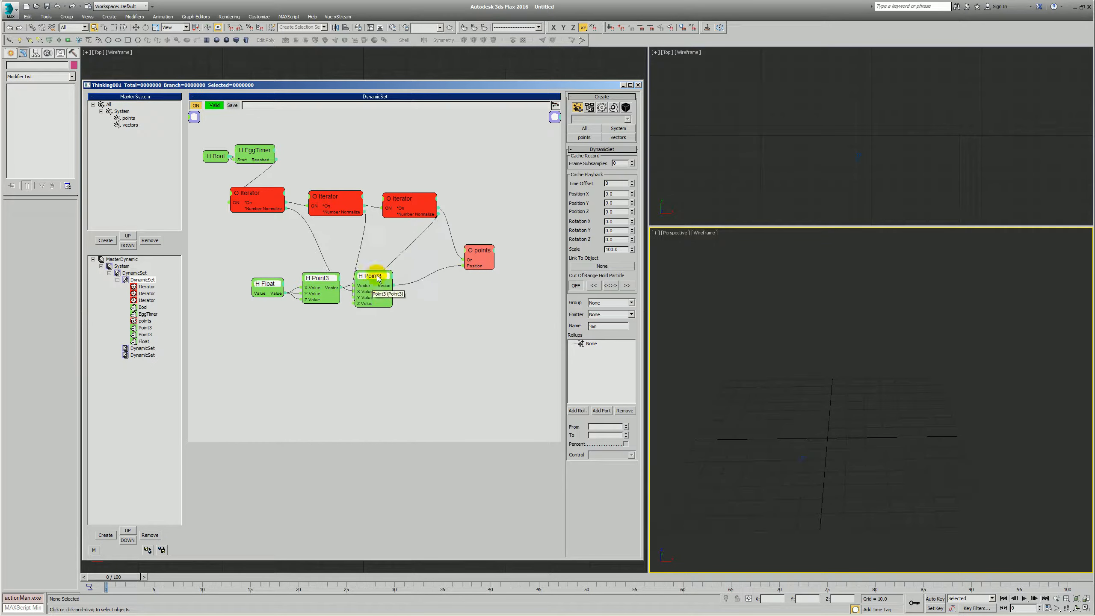
pyautogui.moveTo(380, 276); pyautogui.dragTo(431, 261)
# - Advance the animation to frame 1 and examine the generated particle in the Perspective view
pyautogui.click(834, 367)
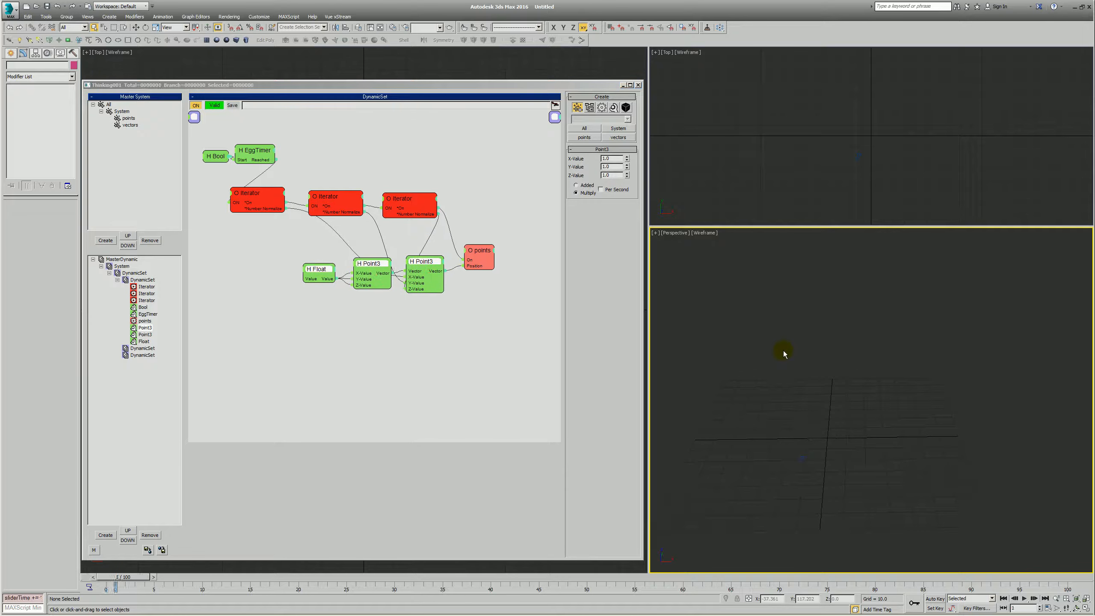
pyautogui.hotkey('alt', 'z')
pyautogui.moveTo(842, 400); pyautogui.dragTo(785, 517)
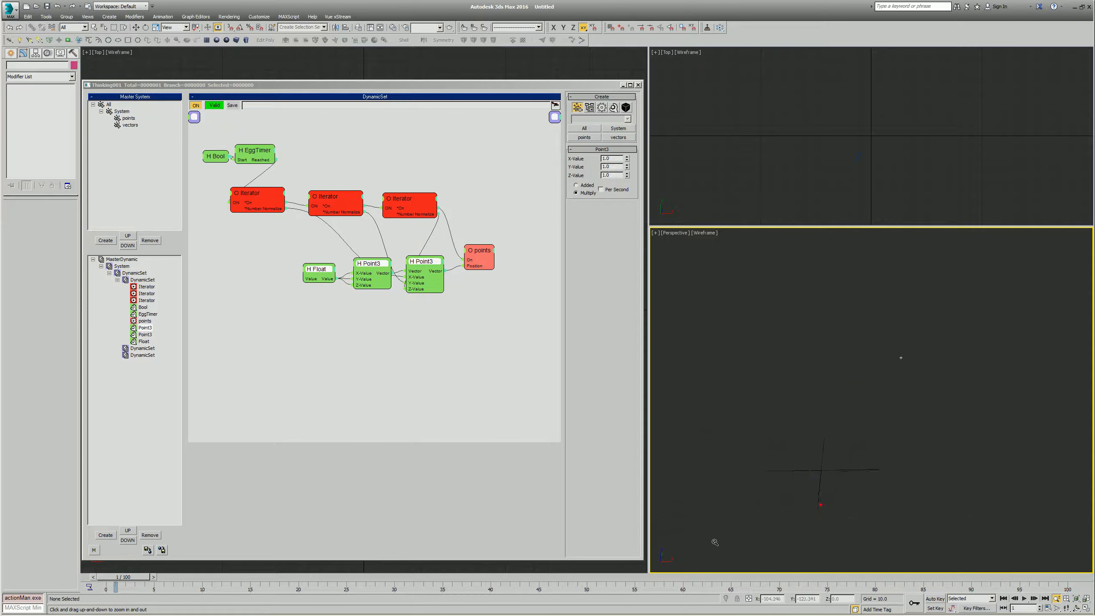
# - Enable Edit on the fly for the MasterDynamic and return to the particle birth network with its third Iterator selected
pyautogui.click(125, 258)
pyautogui.click(611, 107)
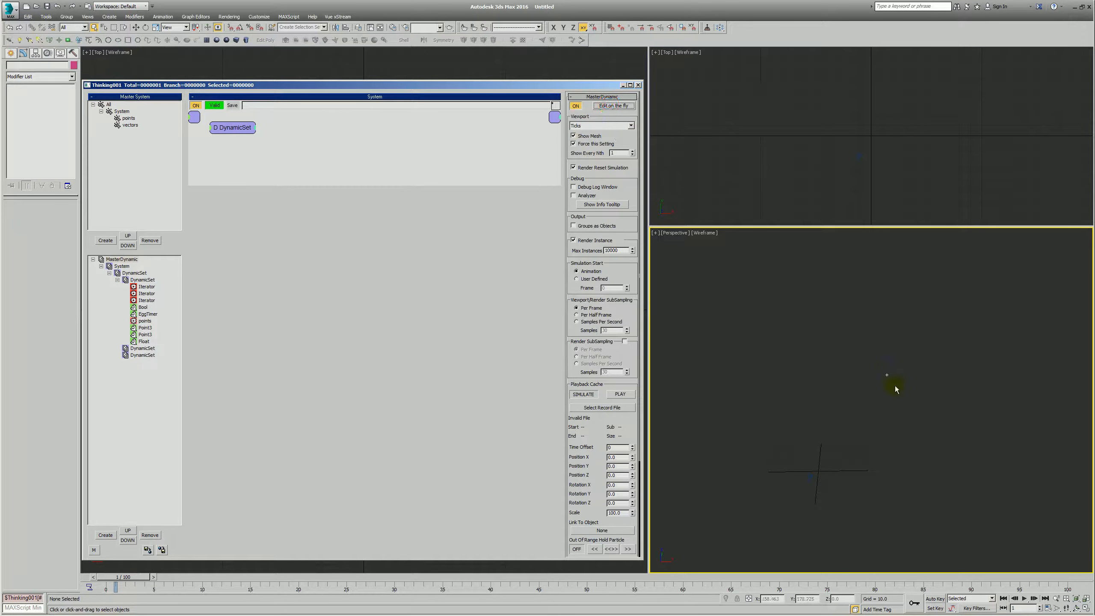
pyautogui.click(144, 302)
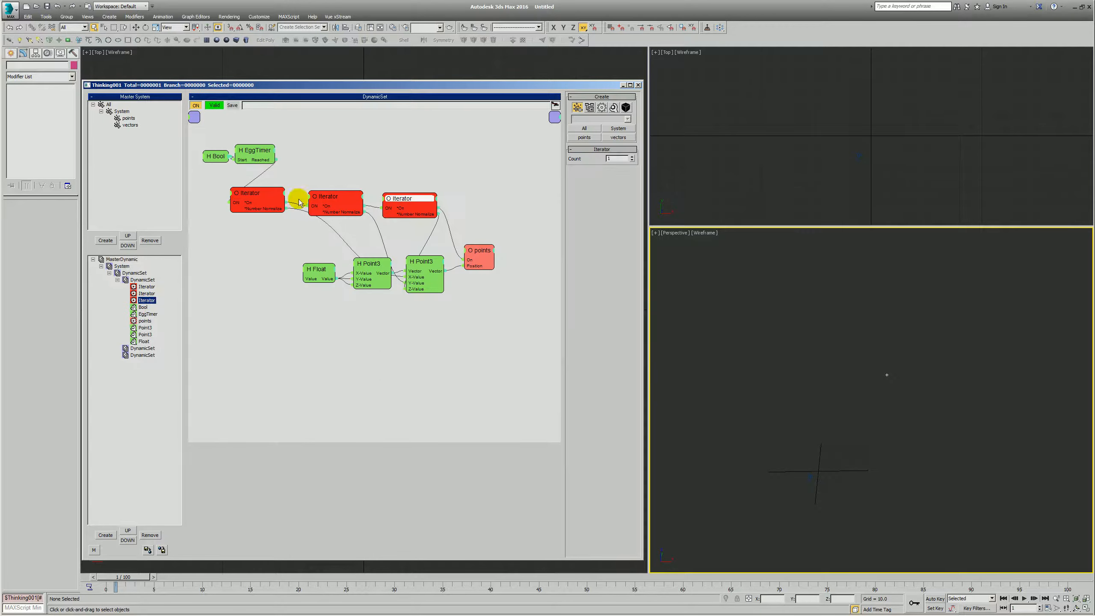
# - Rearrange the Iterators, the Bool helper and the points operator to leave more space between the nodes
pyautogui.moveTo(241, 192)
pyautogui.mouseDown()
pyautogui.moveTo(257, 193)
pyautogui.moveTo(248, 195)
pyautogui.mouseUp()
pyautogui.moveTo(220, 157); pyautogui.dragTo(219, 160)
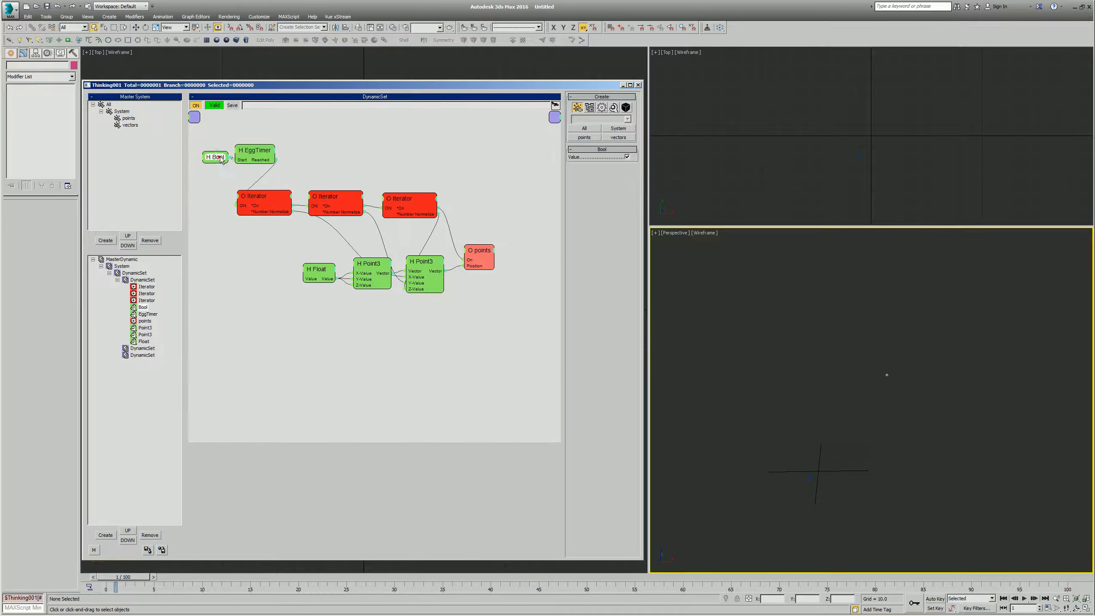
pyautogui.moveTo(486, 255); pyautogui.dragTo(510, 237)
pyautogui.moveTo(350, 198); pyautogui.dragTo(399, 209)
# - Expose the Count input on all three Iterators
pyautogui.click(238, 200)
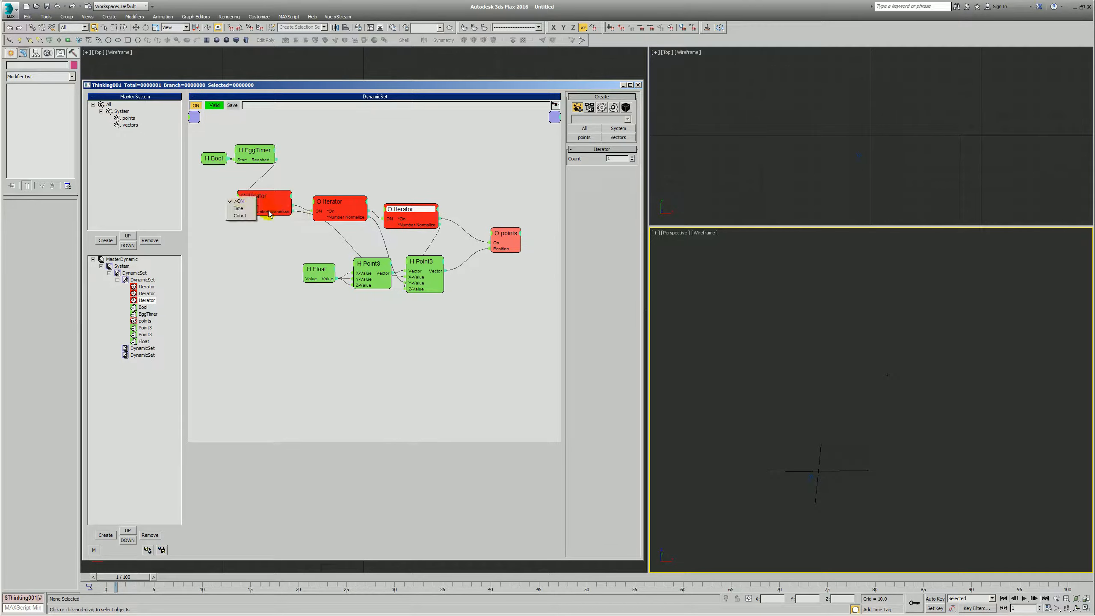
pyautogui.click(252, 216)
pyautogui.click(313, 204)
pyautogui.click(318, 219)
pyautogui.click(386, 209)
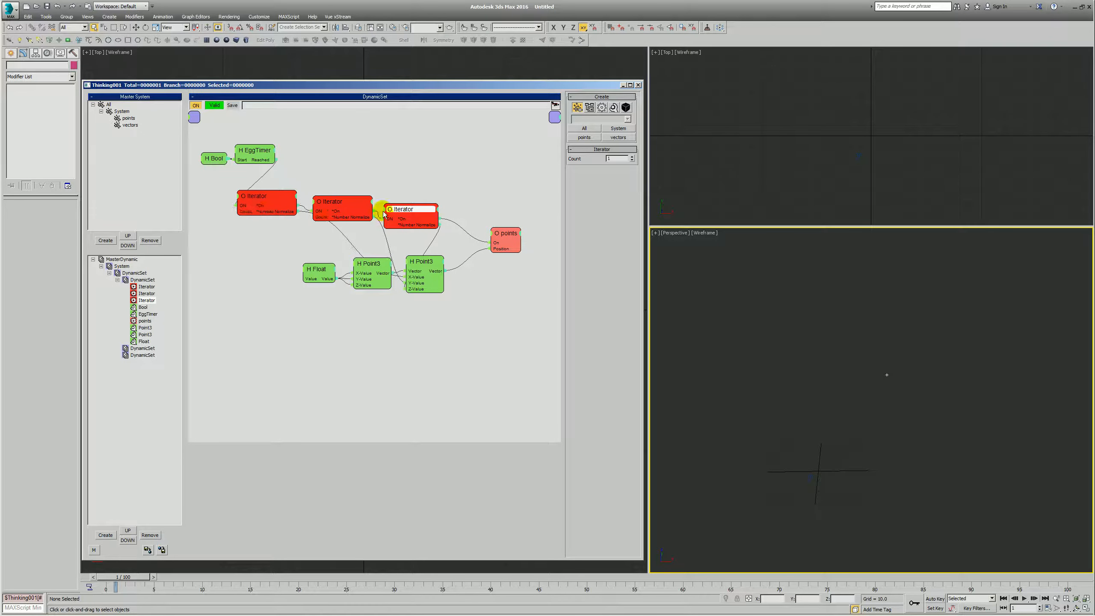
pyautogui.click(386, 228)
# - Add an Integer helper below the first Iterator and wire its Value output to the Count input of all three Iterators
pyautogui.rightClick(262, 244)
pyautogui.moveTo(216, 256)
pyautogui.click(275, 265)
pyautogui.click(303, 297)
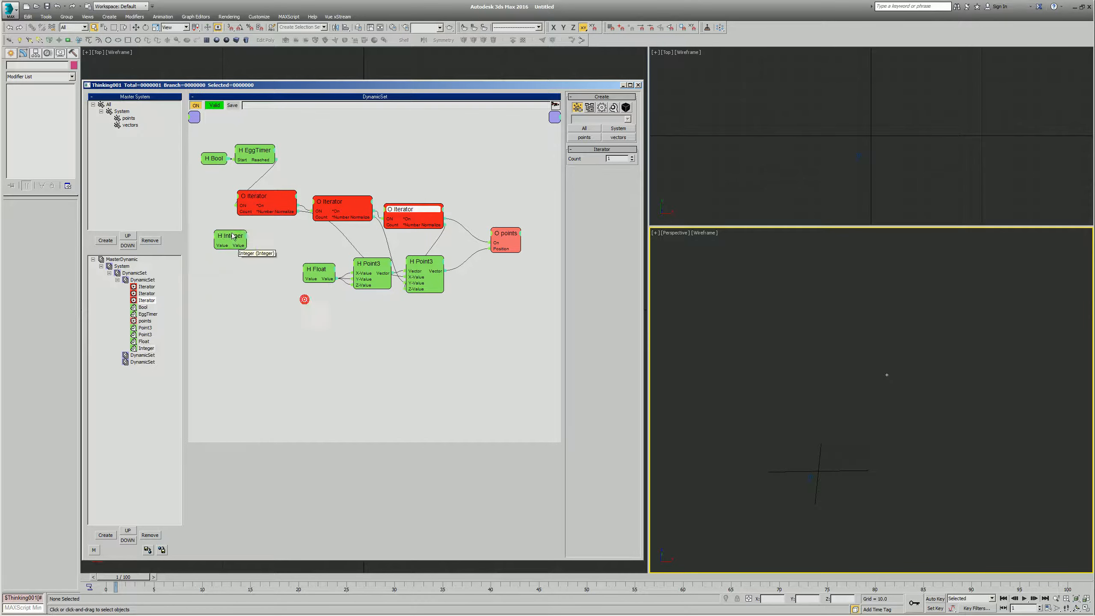
pyautogui.moveTo(226, 247); pyautogui.dragTo(290, 234)
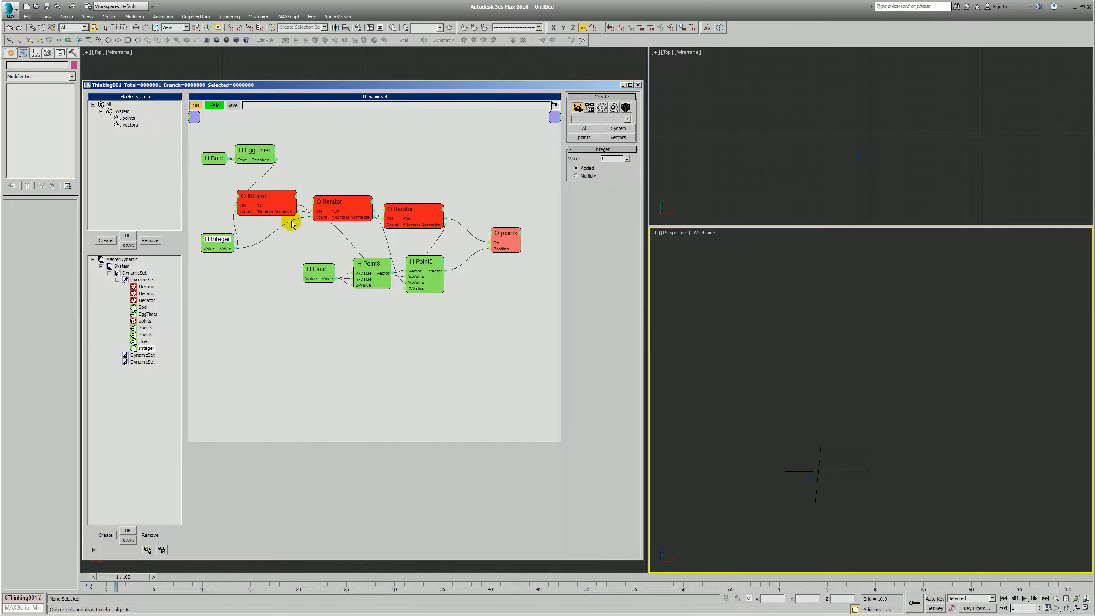
pyautogui.moveTo(372, 226); pyautogui.dragTo(385, 225)
pyautogui.click(329, 239)
# - Set the Integer helper's value to 10, inspect the particle grid in the Perspective view, and raise the value to 20
pyautogui.moveTo(221, 240); pyautogui.dragTo(219, 241)
pyautogui.click(221, 239)
pyautogui.moveTo(611, 159); pyautogui.dragTo(587, 157)
pyautogui.write('10')
pyautogui.press('Return')
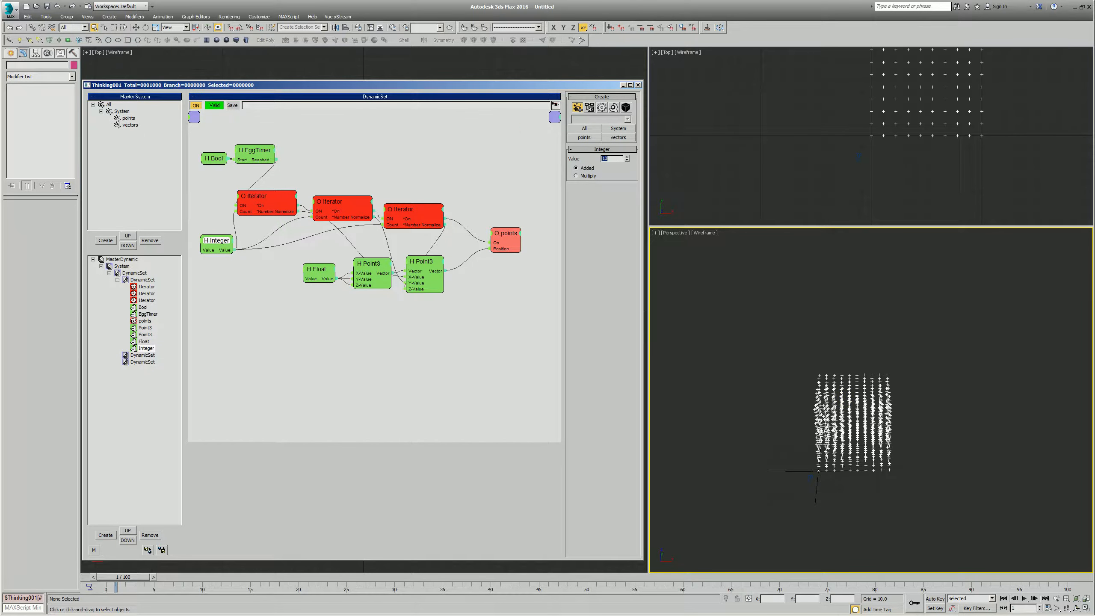
pyautogui.keyDown('alt'); pyautogui.moveTo(815, 407); pyautogui.dragTo(840, 370, button='middle'); pyautogui.keyUp('alt')
pyautogui.keyDown('alt'); pyautogui.moveTo(841, 370); pyautogui.dragTo(853, 366, button='middle'); pyautogui.keyUp('alt')
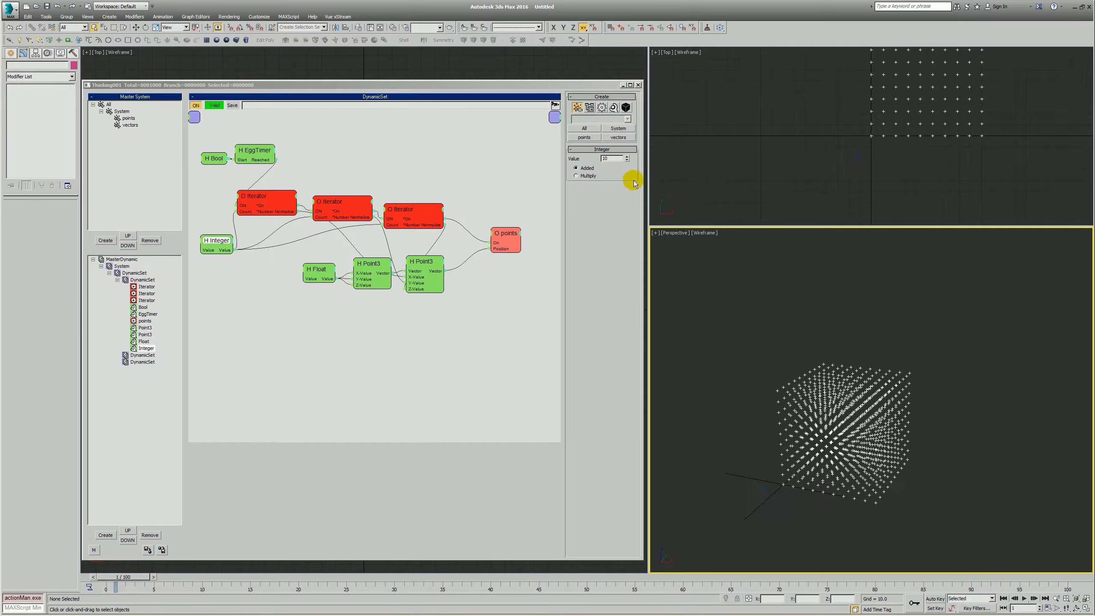
pyautogui.moveTo(616, 160); pyautogui.dragTo(563, 162)
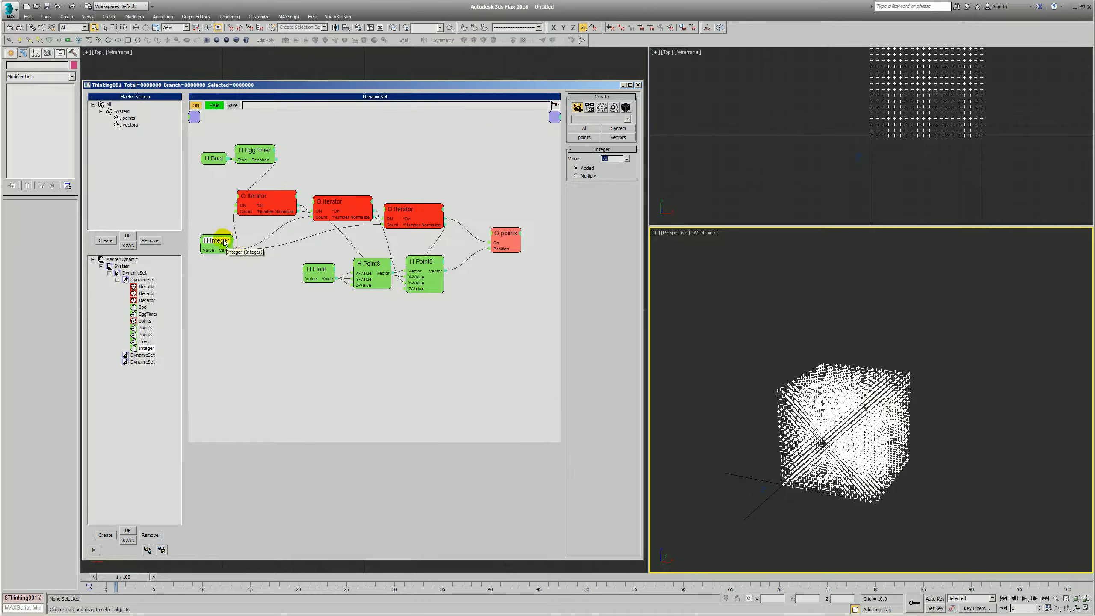
# - Set the Float helper's value to 200 and check the enlarged particle grid in the Perspective view
pyautogui.click(300, 248)
pyautogui.moveTo(324, 267); pyautogui.dragTo(319, 271)
pyautogui.moveTo(621, 156); pyautogui.dragTo(618, 159)
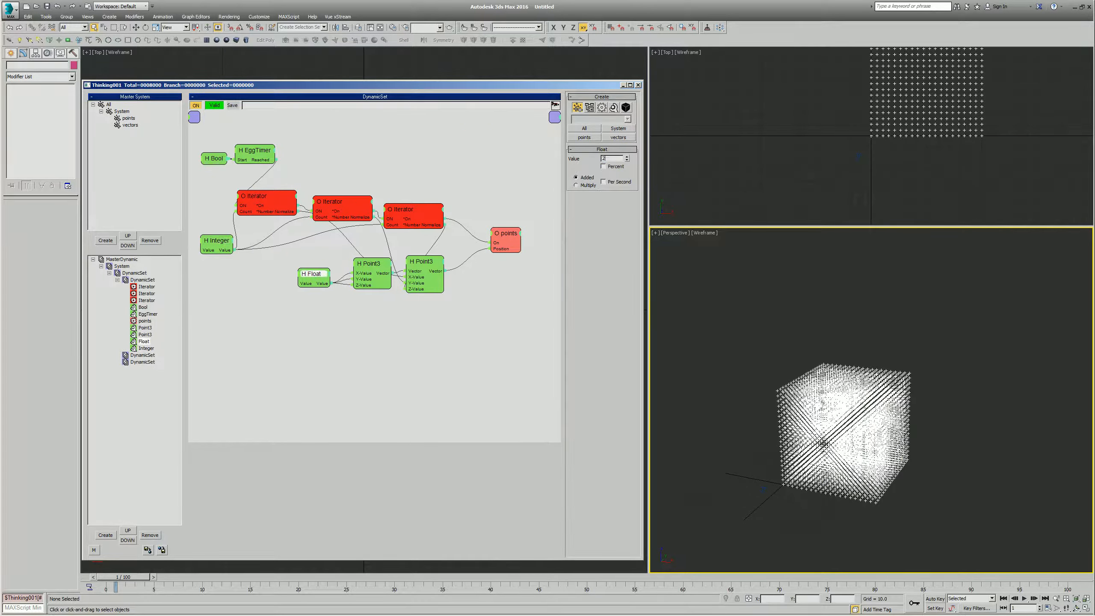
pyautogui.keyDown('alt'); pyautogui.moveTo(745, 440); pyautogui.dragTo(867, 404, button='middle'); pyautogui.keyUp('alt')
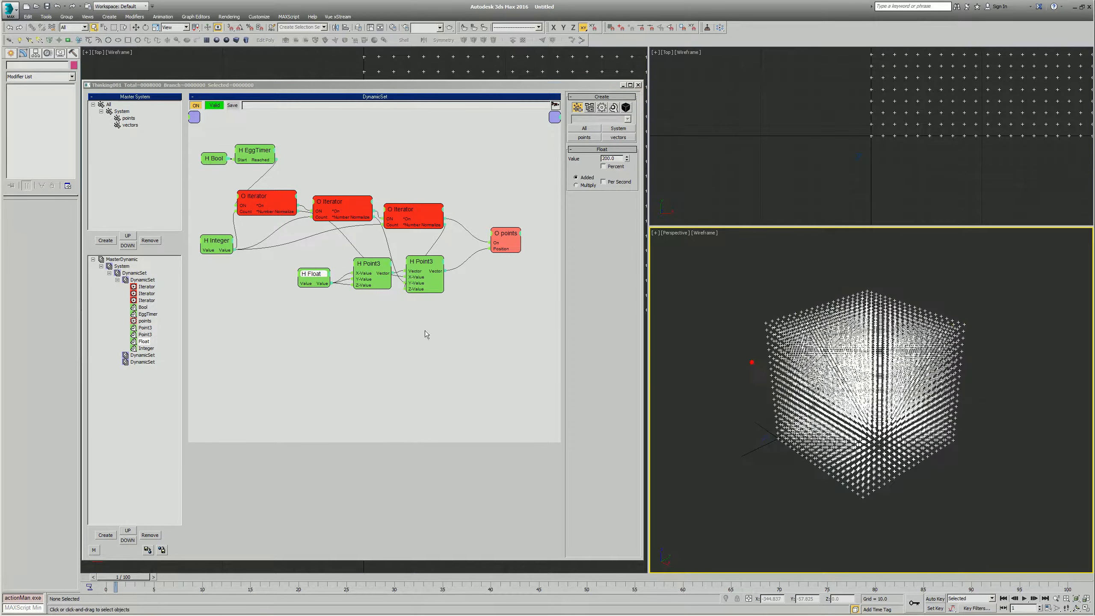
# - Rename the DynamicSet holding the Iterator network as birth points and select the next DynamicSet
pyautogui.click(116, 280)
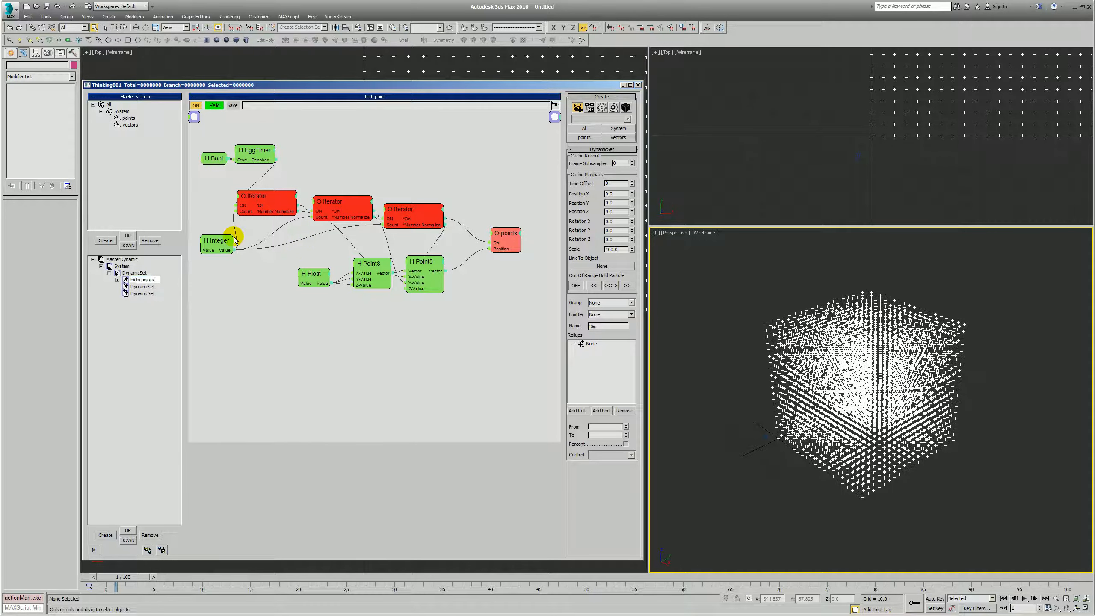
pyautogui.click(142, 287)
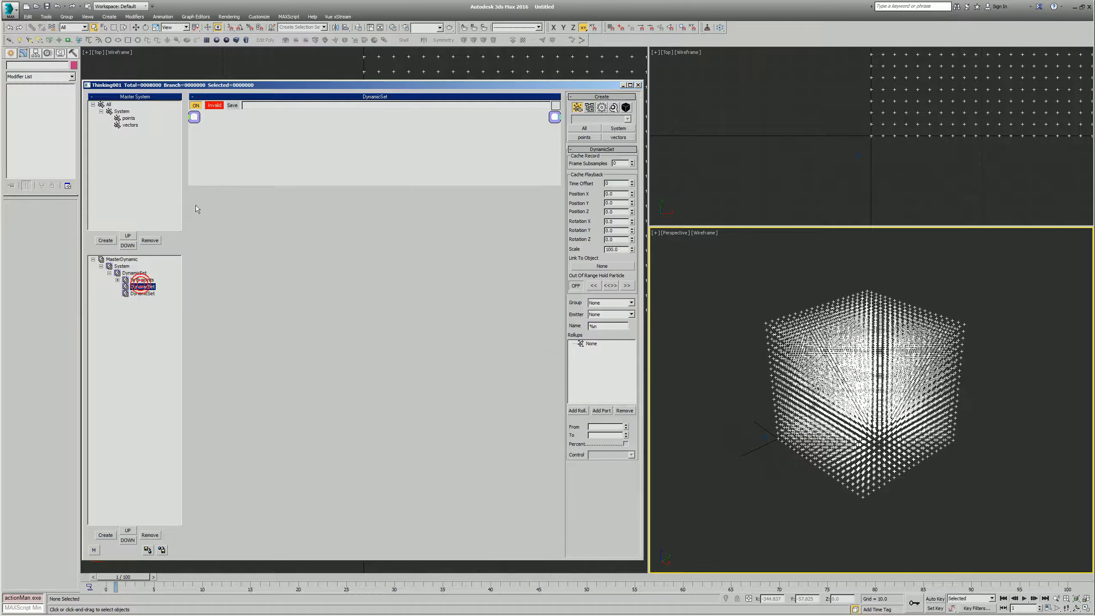
# - Color the points group muted blue, display it as Dots, turn off Show Mesh and Renderable, and turn on Do Not Cache
pyautogui.click(128, 118)
pyautogui.click(599, 109)
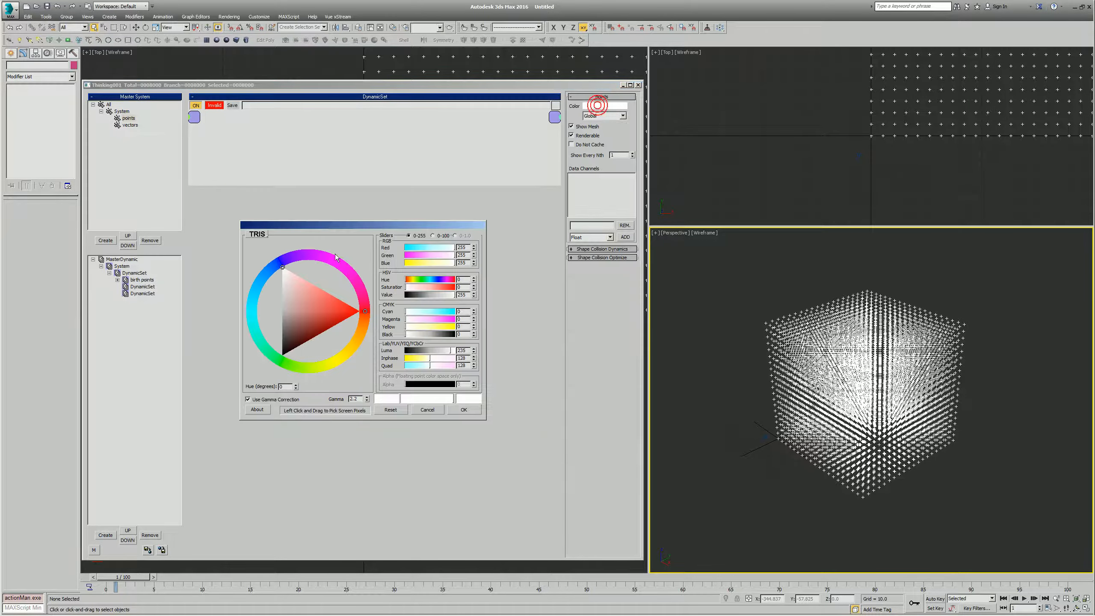
pyautogui.click(260, 280)
pyautogui.click(315, 306)
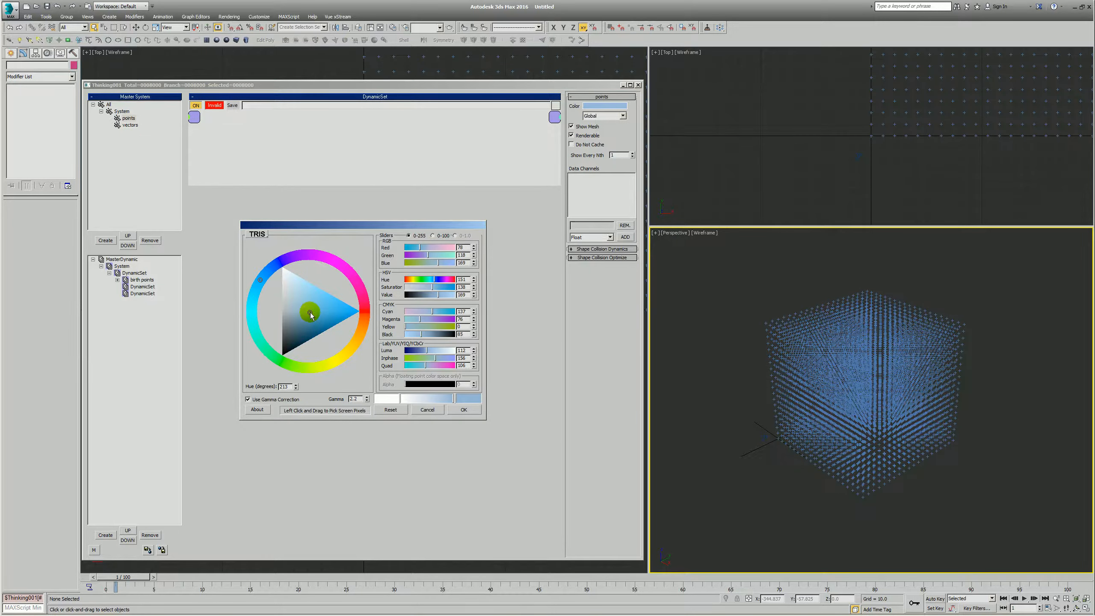
pyautogui.click(304, 321)
pyautogui.click(463, 409)
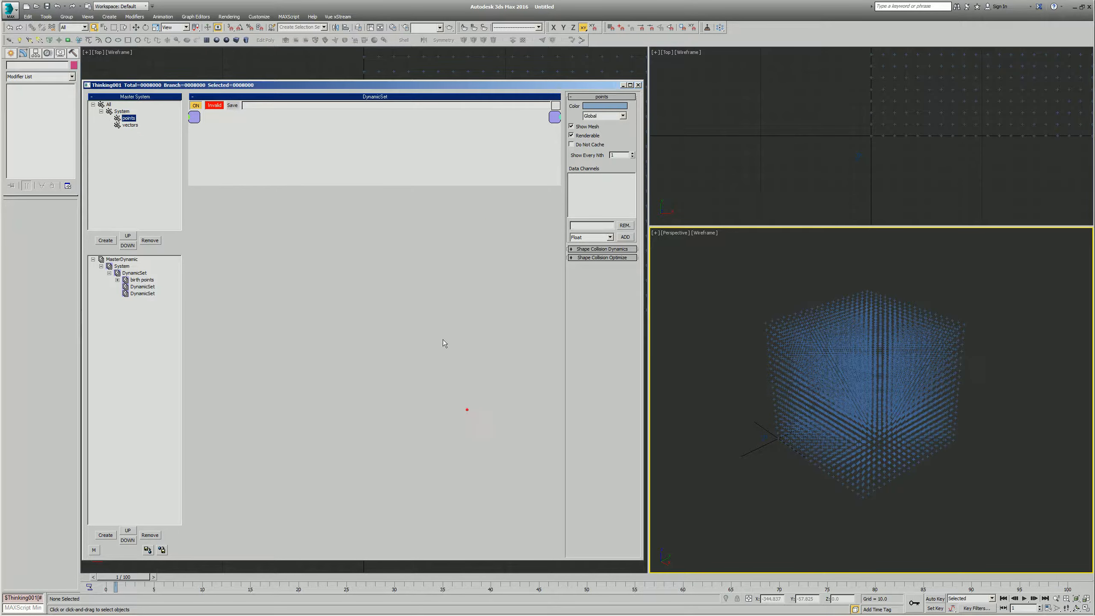
pyautogui.click(604, 115)
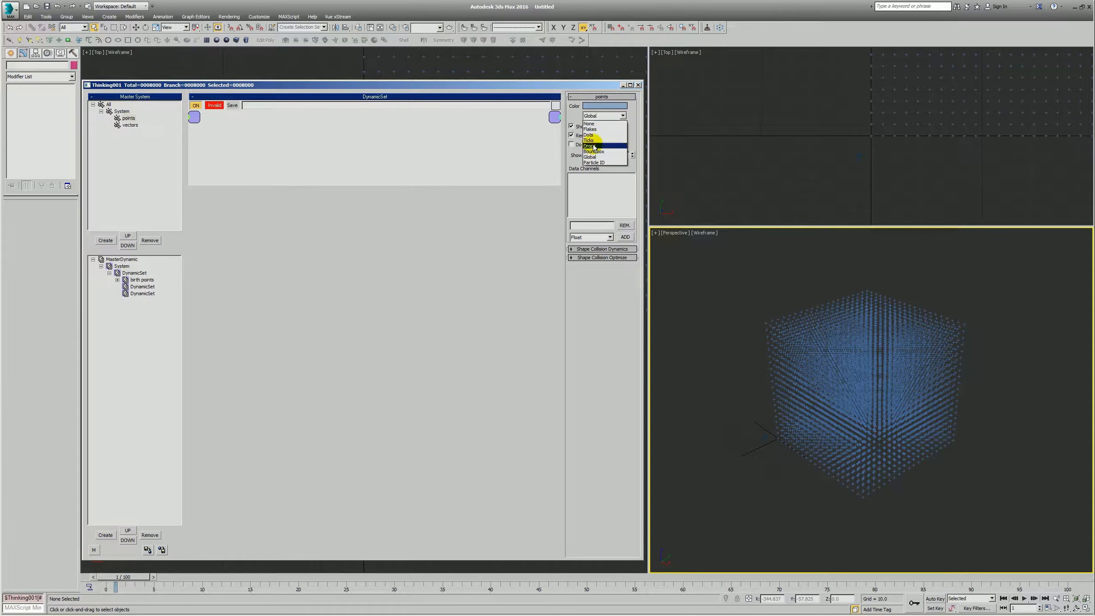
pyautogui.click(591, 135)
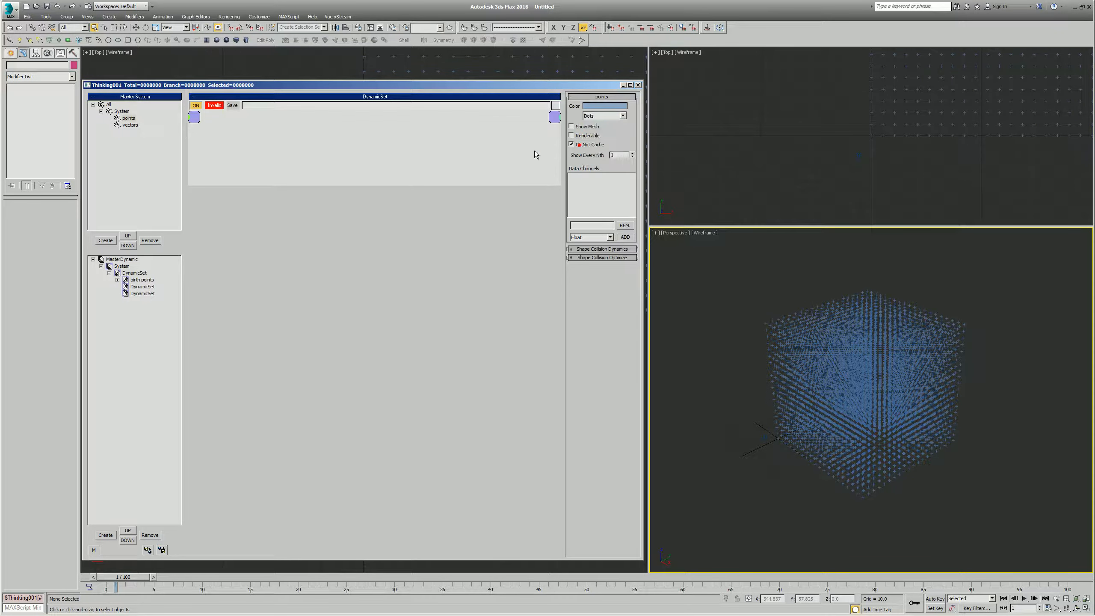
# - Color the vectors group light green, display it as Drops, and turn off its Show Mesh and Renderable options
pyautogui.click(130, 125)
pyautogui.click(591, 106)
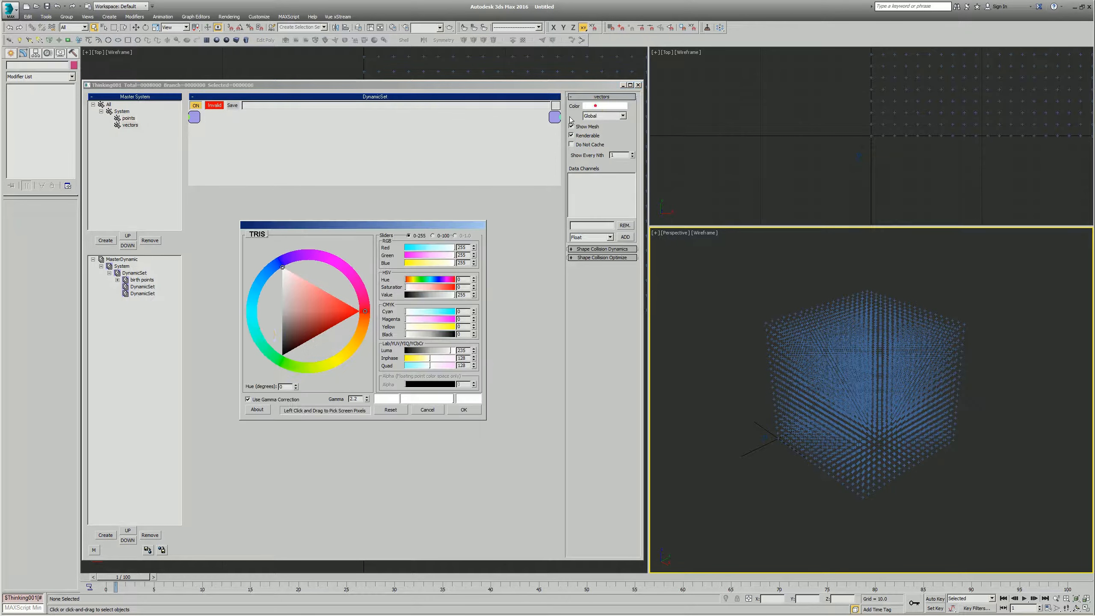
pyautogui.moveTo(271, 344); pyautogui.dragTo(287, 365)
pyautogui.click(322, 314)
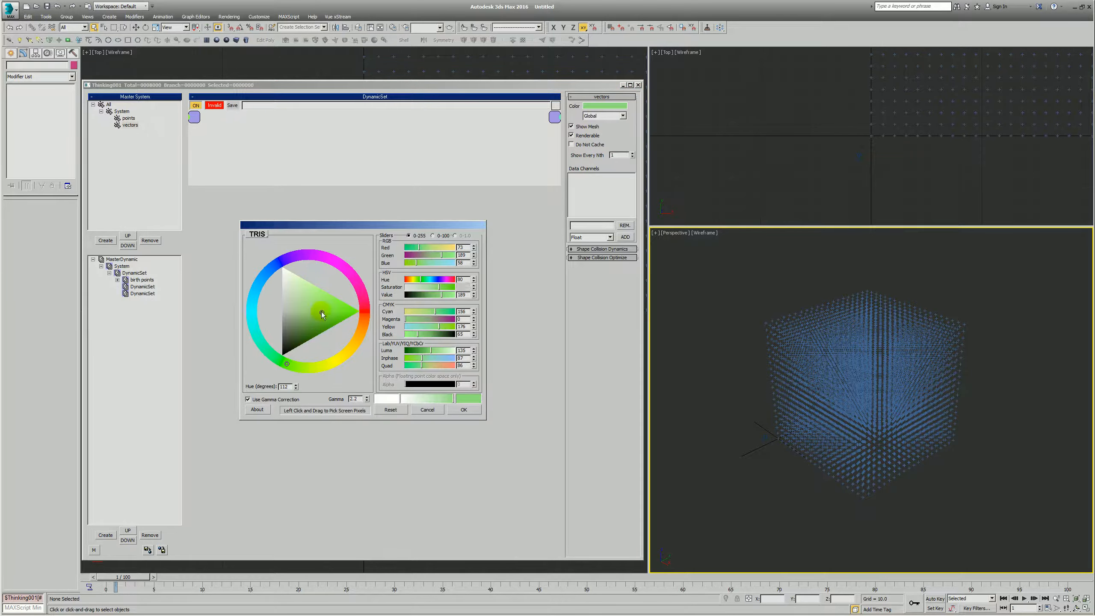
pyautogui.click(480, 415)
pyautogui.click(602, 116)
pyautogui.click(591, 148)
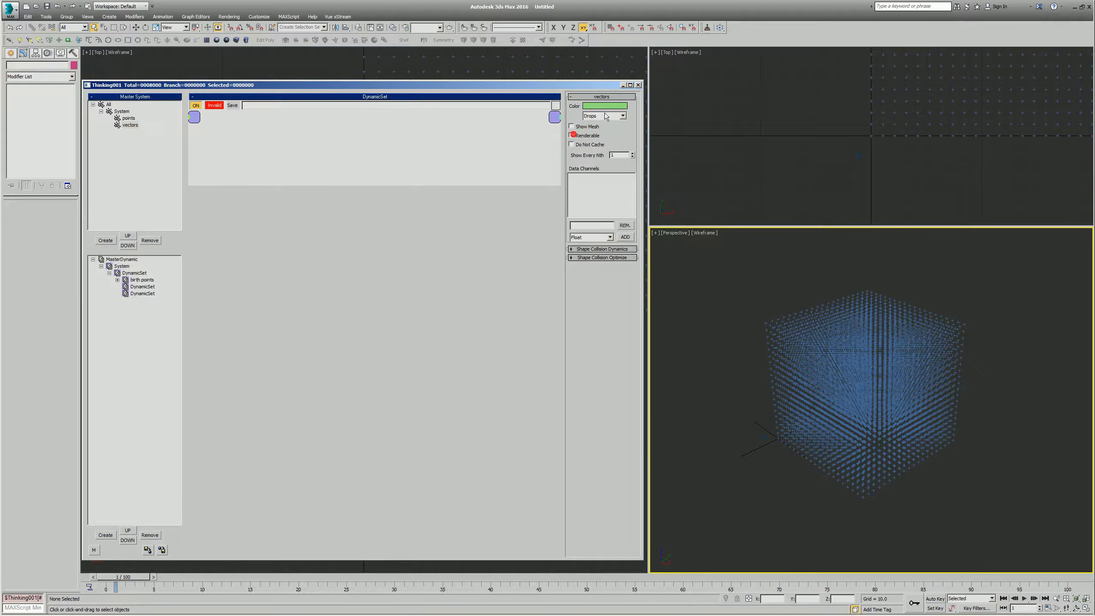
# - Open the empty DynamicSet below birth points and enlarge its network canvas
pyautogui.click(135, 287)
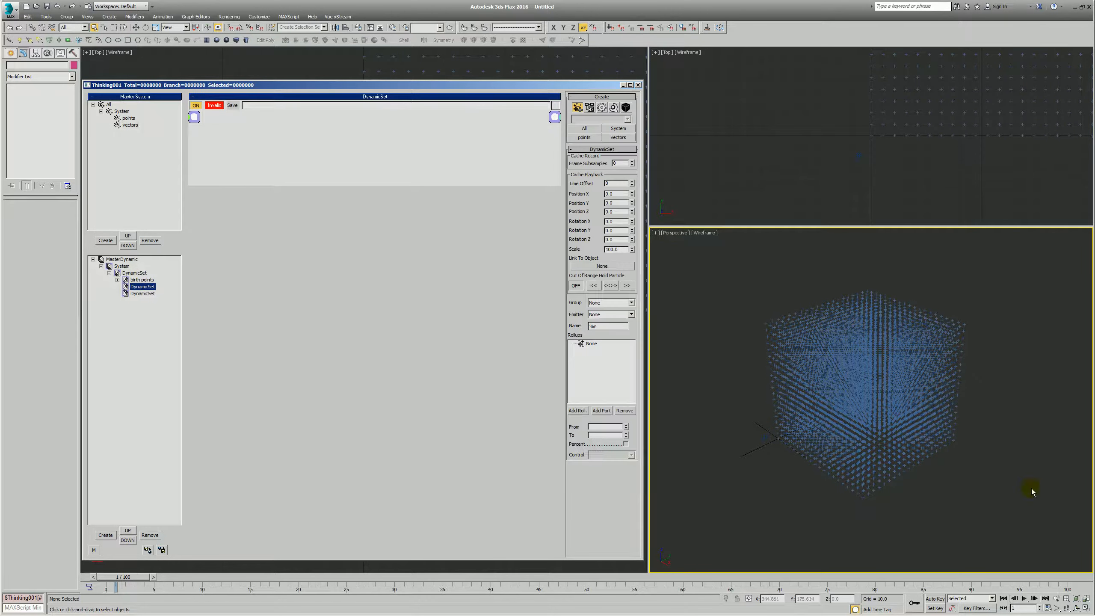
pyautogui.moveTo(289, 183); pyautogui.dragTo(344, 308)
pyautogui.rightClick(266, 160)
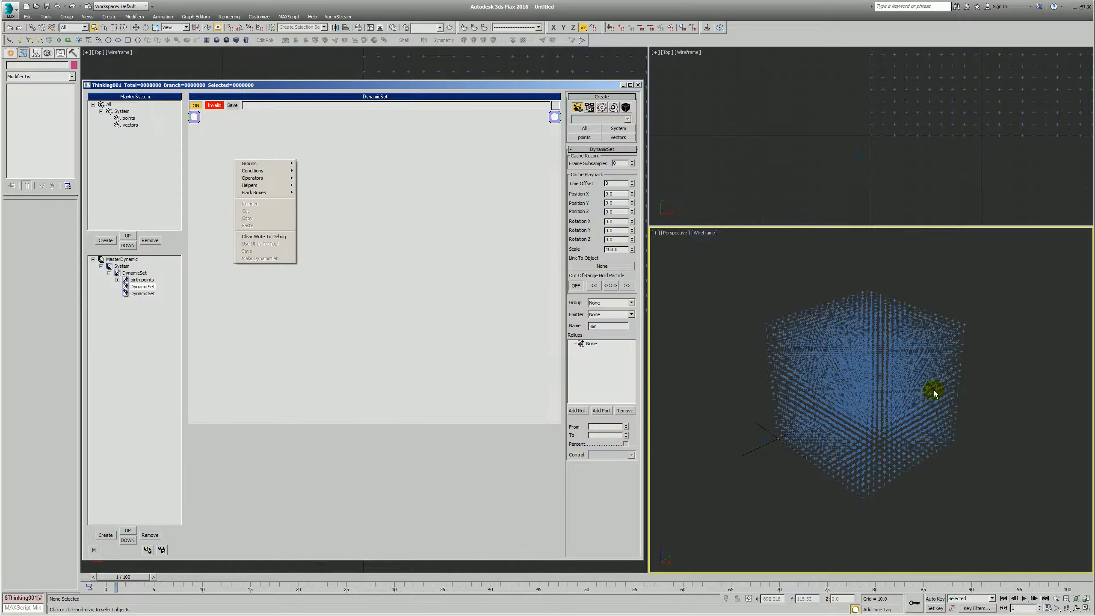
# - In the MasterDynamic, turn off Show Mesh and Force this Setting, and start the simulation at User Defined frame 1
pyautogui.click(738, 327)
pyautogui.press('Home')
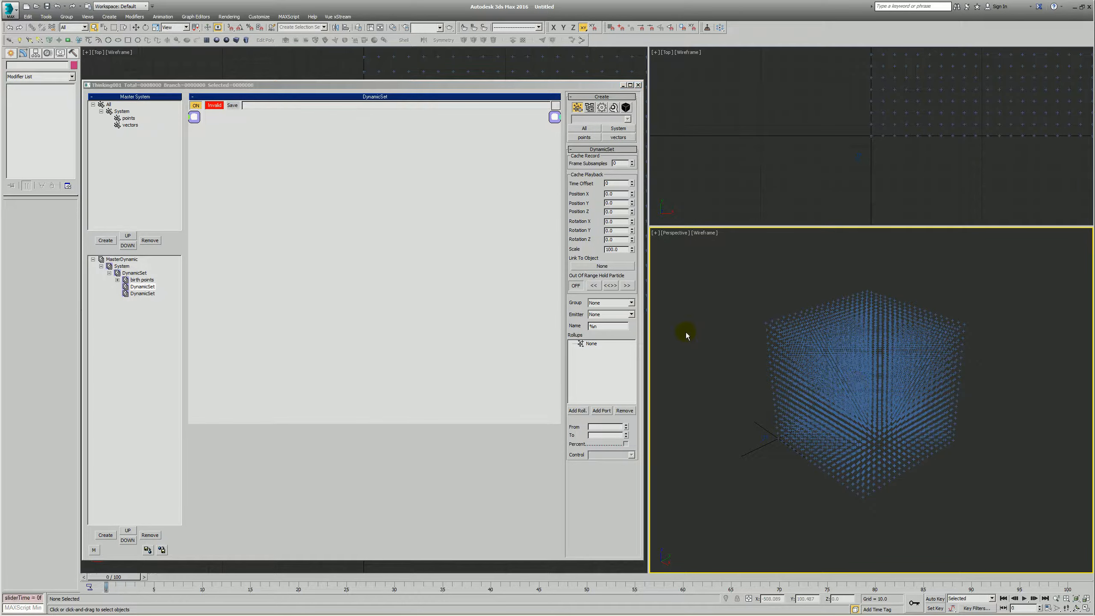
pyautogui.click(120, 259)
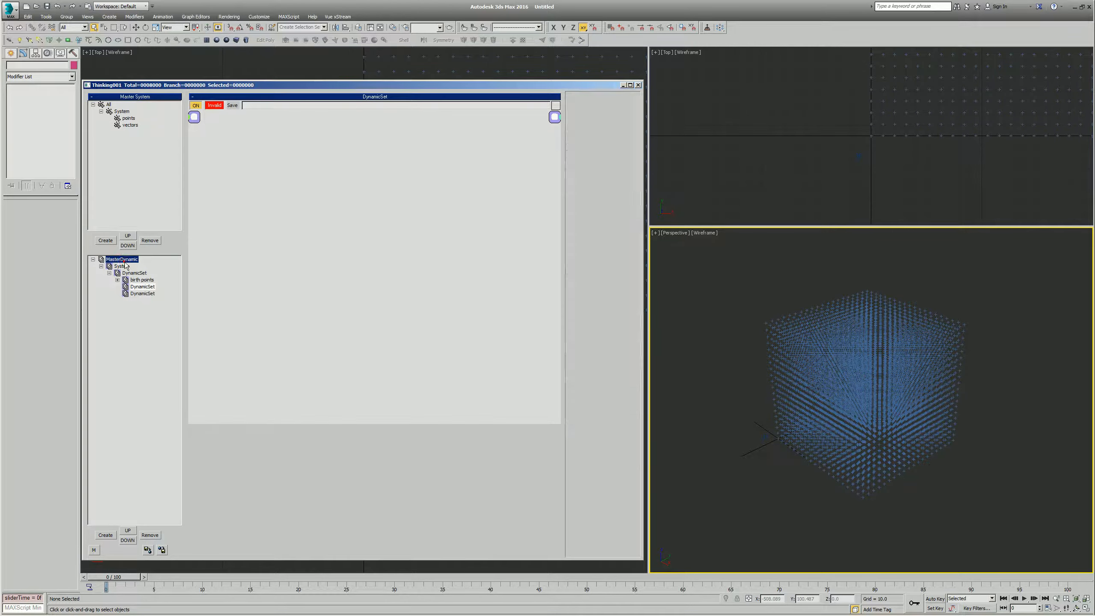
pyautogui.click(585, 137)
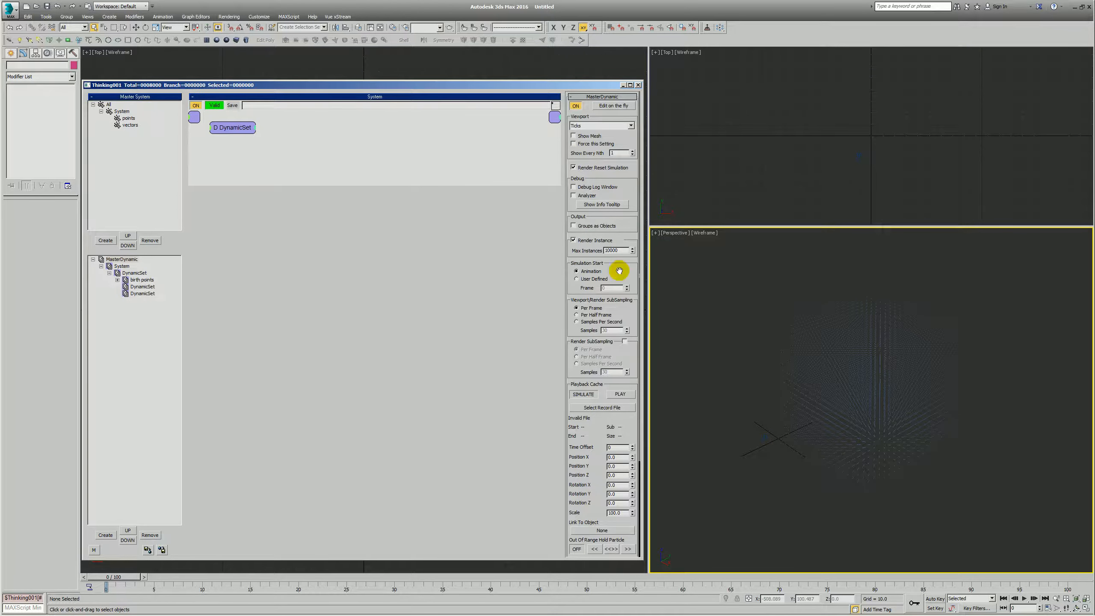
pyautogui.click(628, 286)
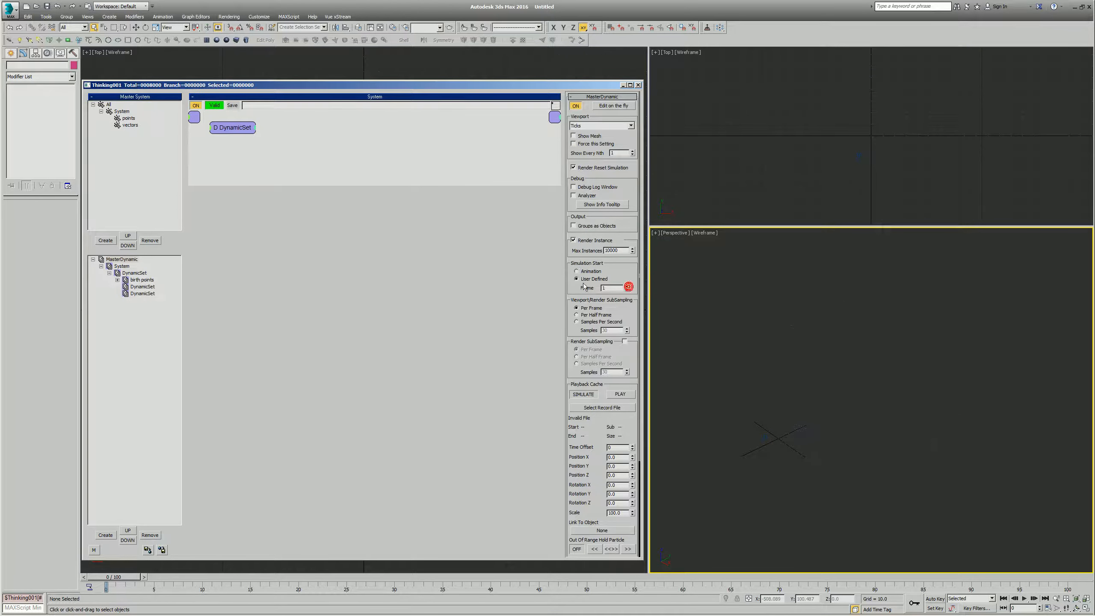
pyautogui.click(803, 398)
pyautogui.press('.')
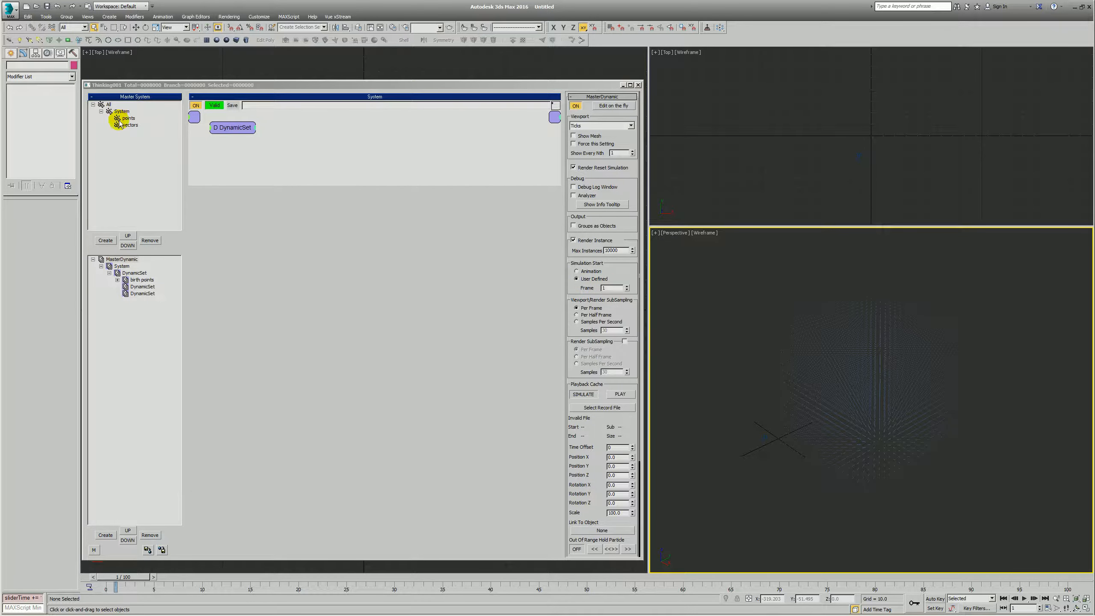
# - Change the points group's color to a brighter blue
pyautogui.click(125, 118)
pyautogui.click(585, 106)
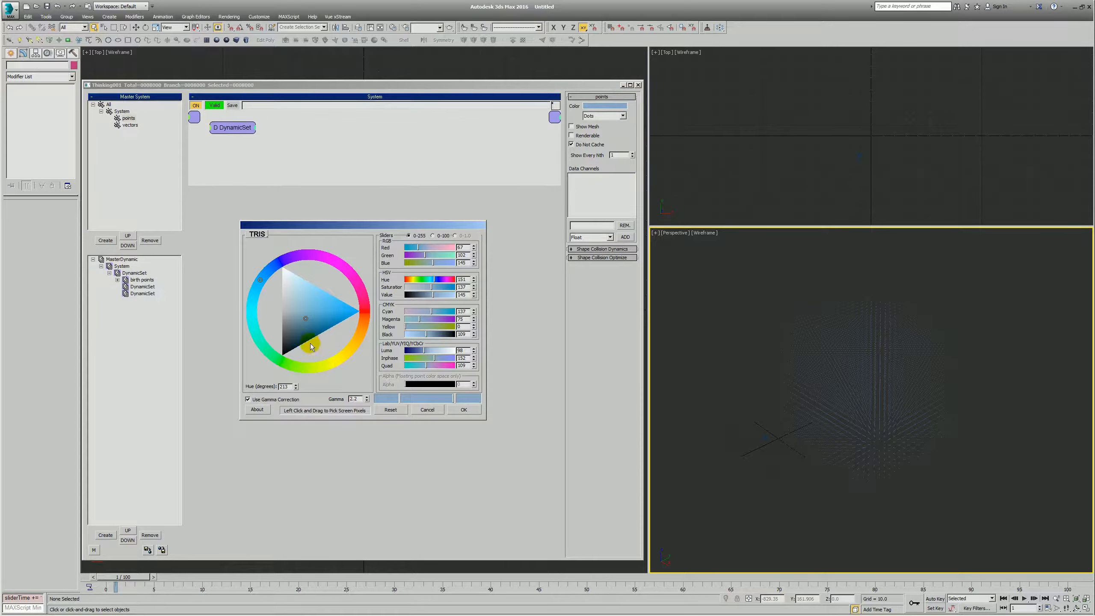
pyautogui.moveTo(311, 327); pyautogui.dragTo(330, 308)
pyautogui.click(466, 409)
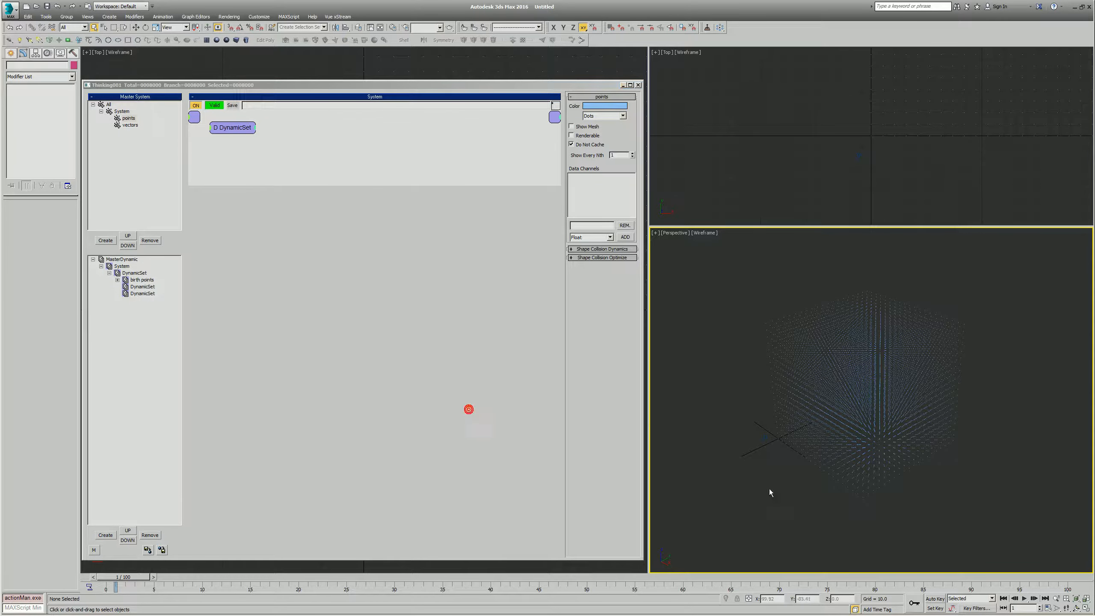
# - Switch the Perspective viewport to the Front view and change the points group's color to golden yellow
pyautogui.press('f')
pyautogui.hotkey('alt', 'z')
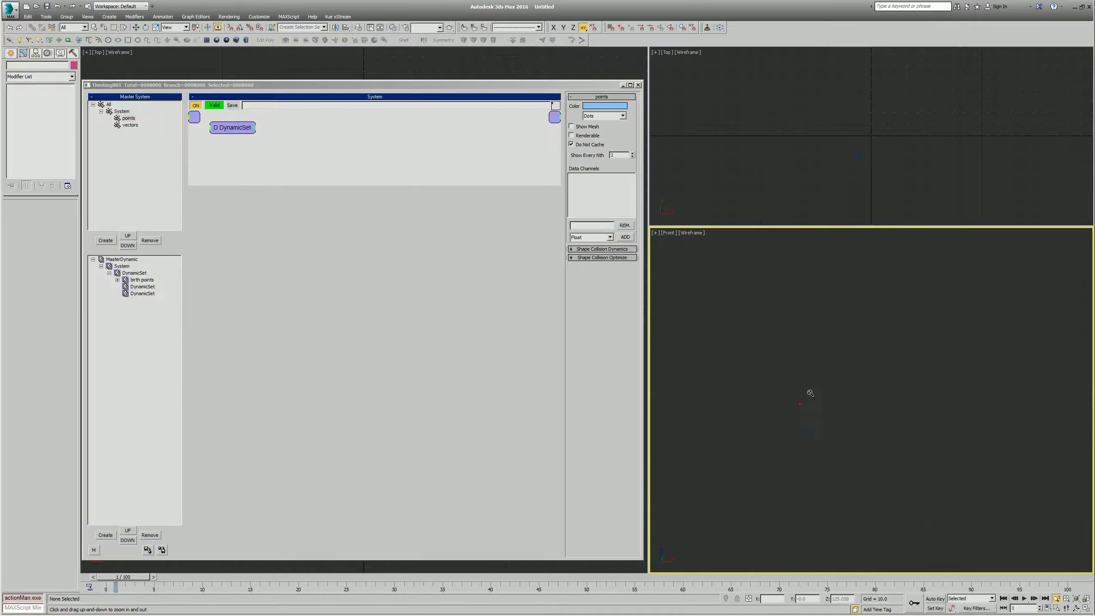
pyautogui.click(597, 106)
pyautogui.moveTo(330, 314); pyautogui.dragTo(341, 315)
pyautogui.moveTo(265, 305)
pyautogui.mouseDown()
pyautogui.moveTo(343, 360)
pyautogui.moveTo(354, 356)
pyautogui.mouseUp()
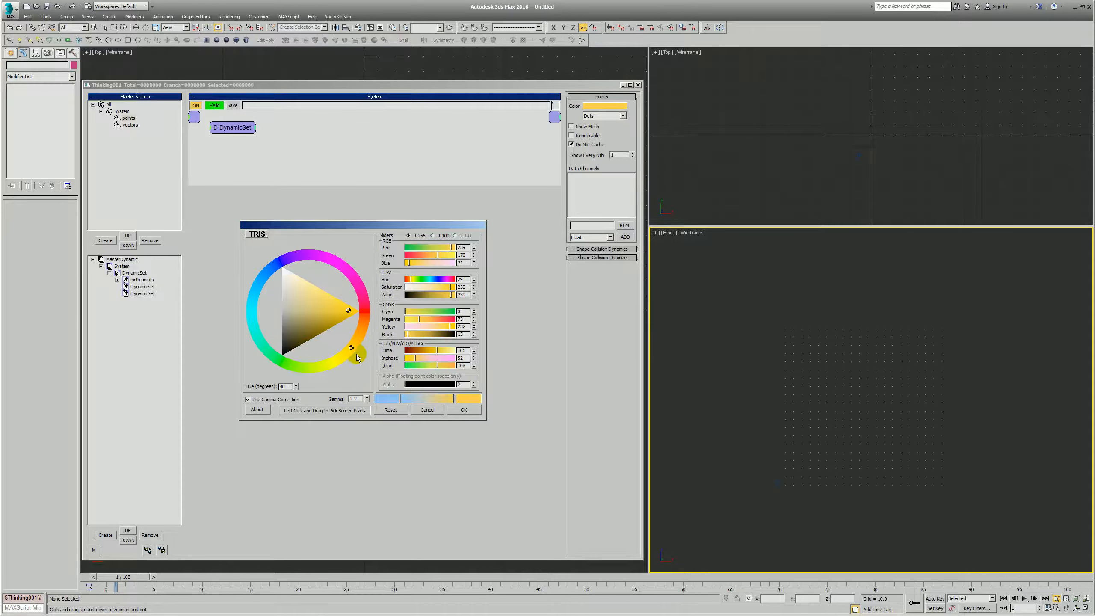
pyautogui.click(460, 410)
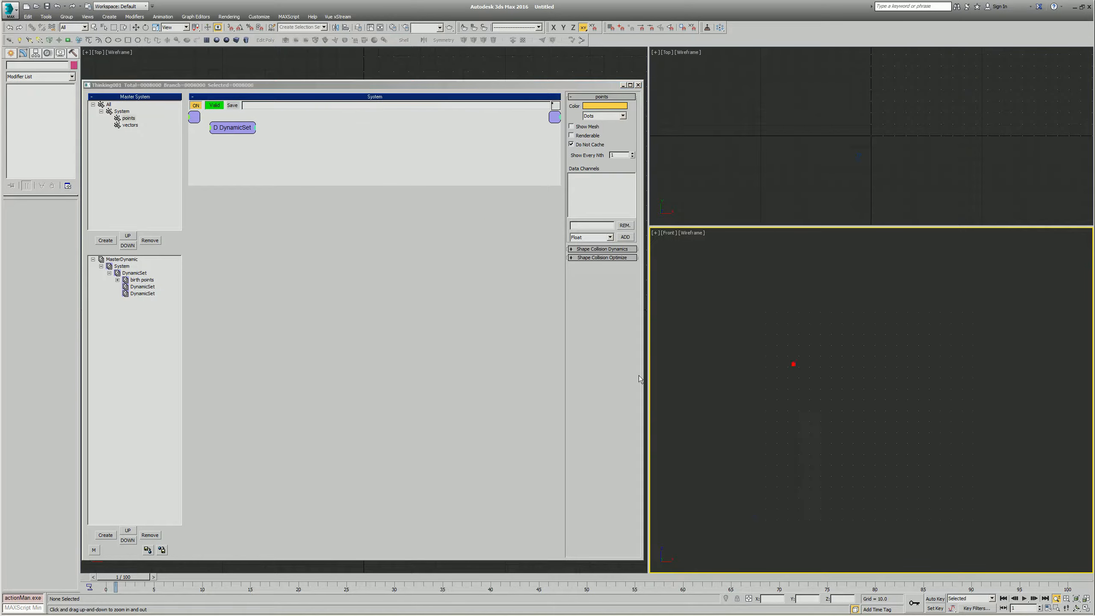
# - Open the first empty DynamicSet under birth points and add a points group node to its network
pyautogui.click(141, 286)
pyautogui.rightClick(222, 182)
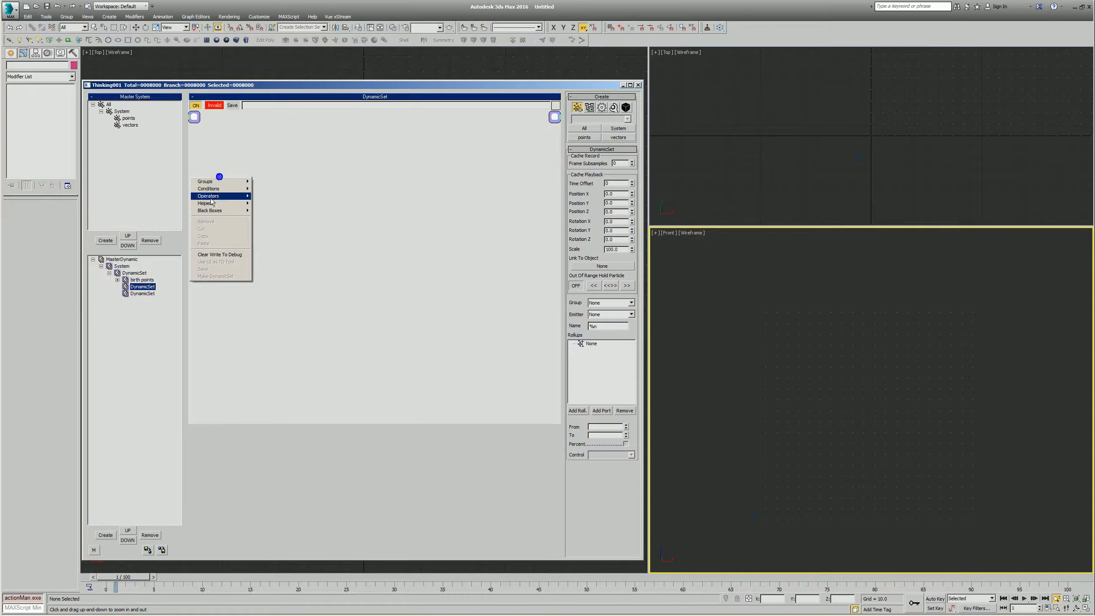
pyautogui.moveTo(227, 186)
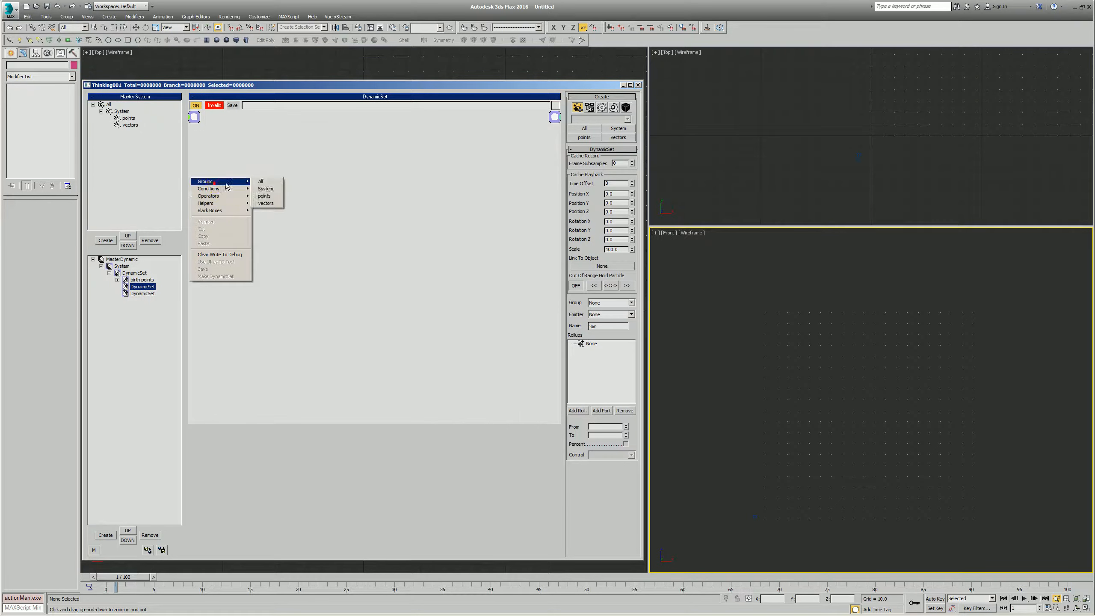
pyautogui.click(269, 200)
# - Add a PositionBorn operator beside the points node and wire the points Particle output to its Particle input
pyautogui.rightClick(258, 185)
pyautogui.moveTo(278, 202)
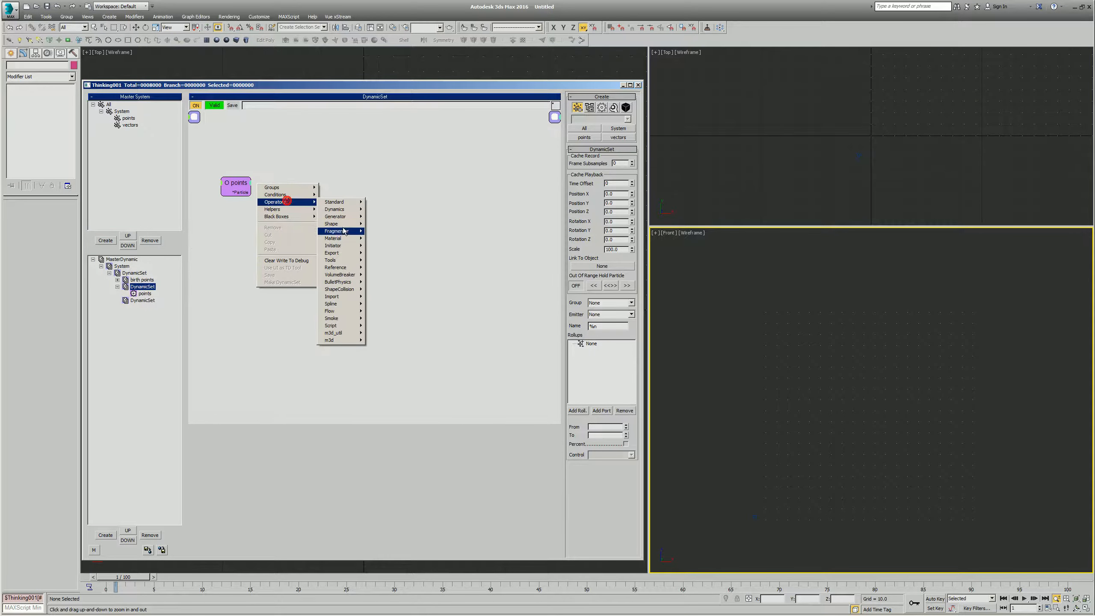
pyautogui.moveTo(338, 216)
pyautogui.click(384, 267)
pyautogui.moveTo(245, 192); pyautogui.dragTo(345, 183)
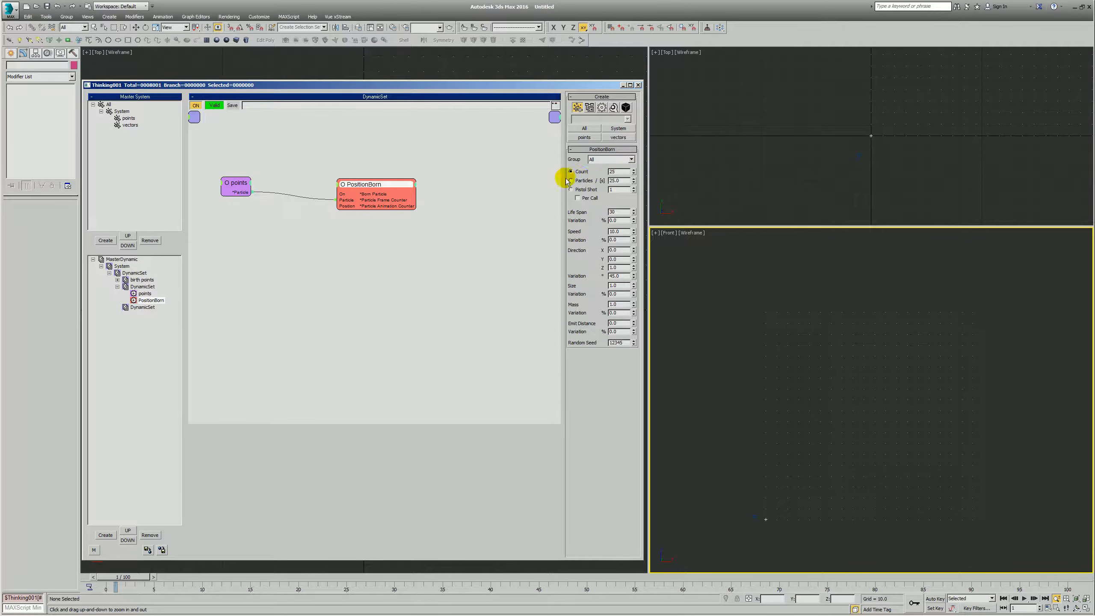
# - Set PositionBorn to the vectors group and Pistol Shot, with Life Span, Speed and direction Variation at 0, and move the node closer to points
pyautogui.click(610, 159)
pyautogui.click(603, 187)
pyautogui.click(579, 190)
pyautogui.click(617, 211)
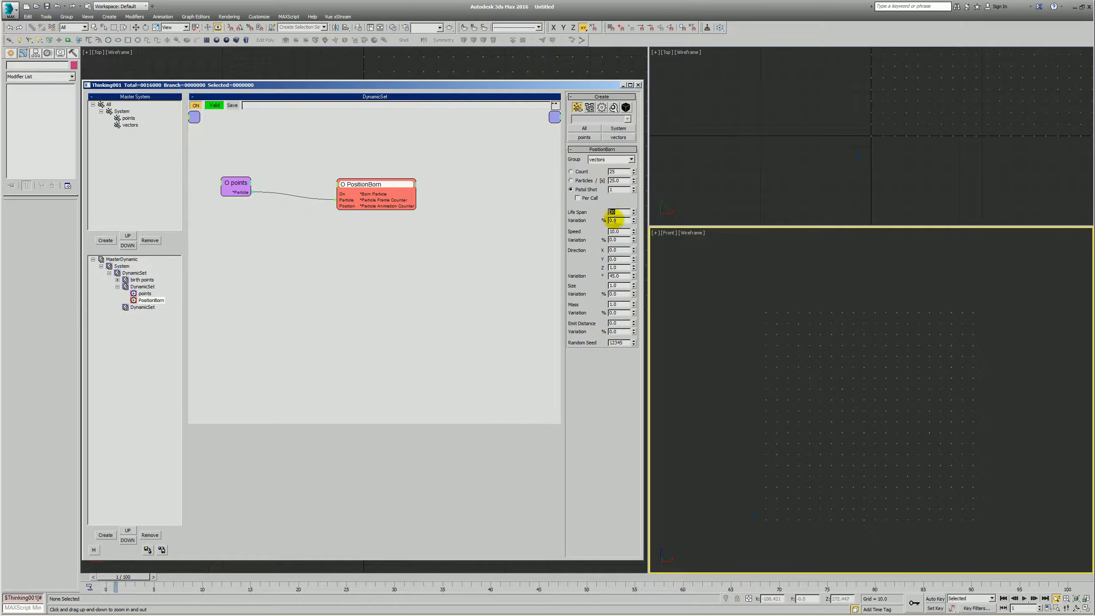
pyautogui.press('Tab')
pyautogui.press('Tab')
pyautogui.click(418, 267)
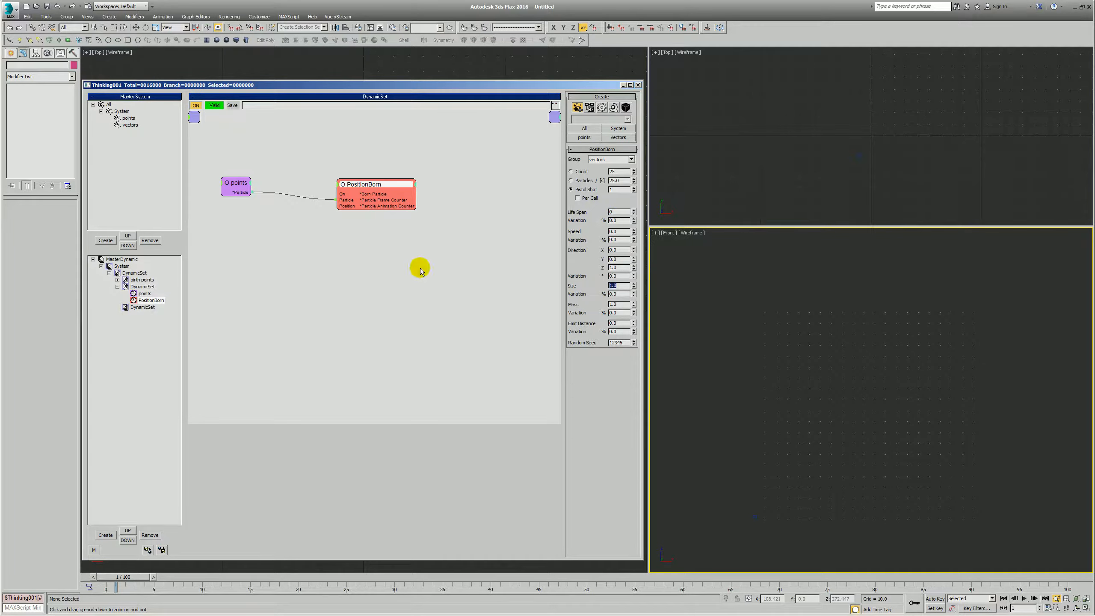
pyautogui.moveTo(380, 183); pyautogui.dragTo(363, 183)
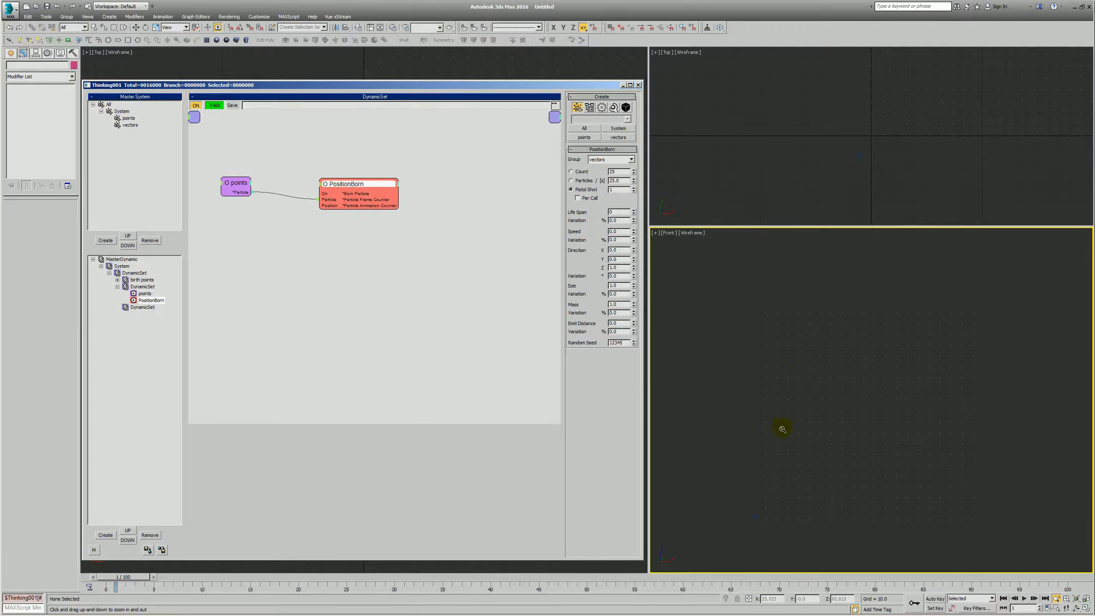
pyautogui.moveTo(345, 183); pyautogui.dragTo(344, 185)
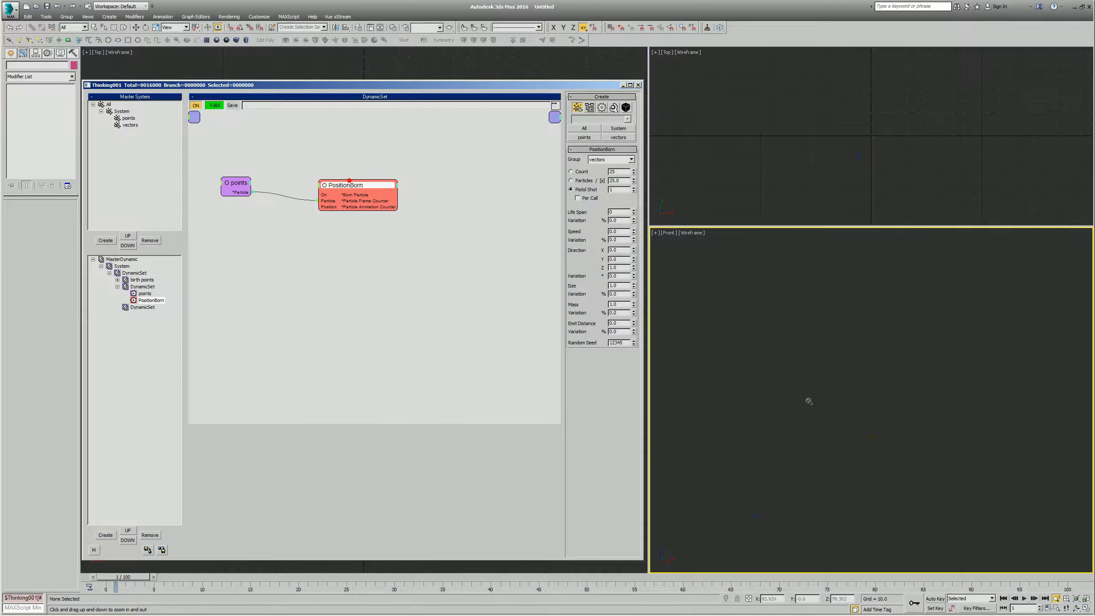
pyautogui.rightClick(209, 229)
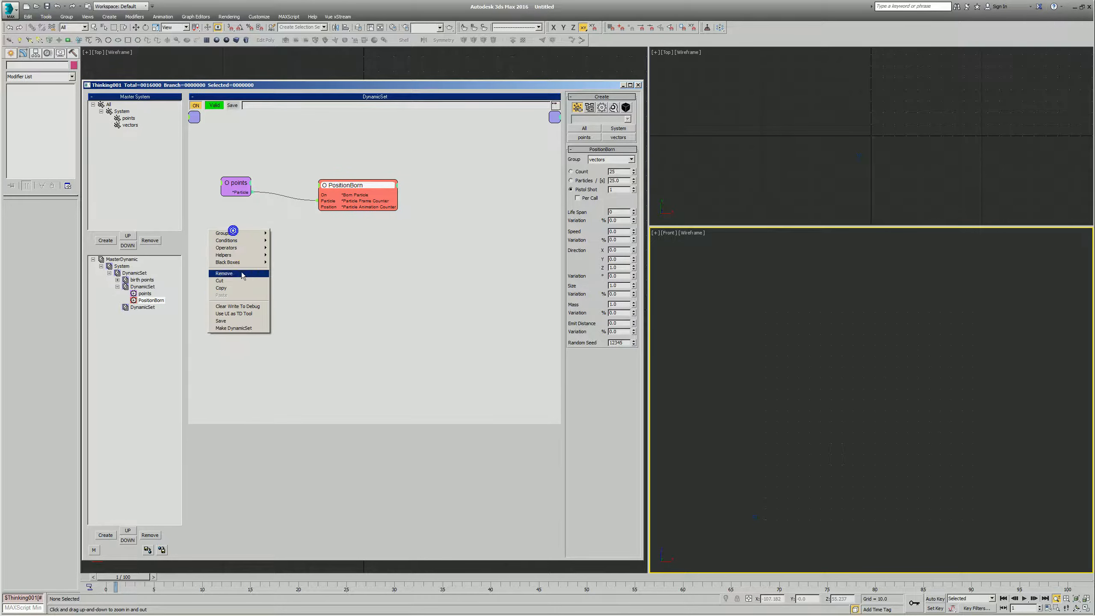
pyautogui.moveTo(241, 255)
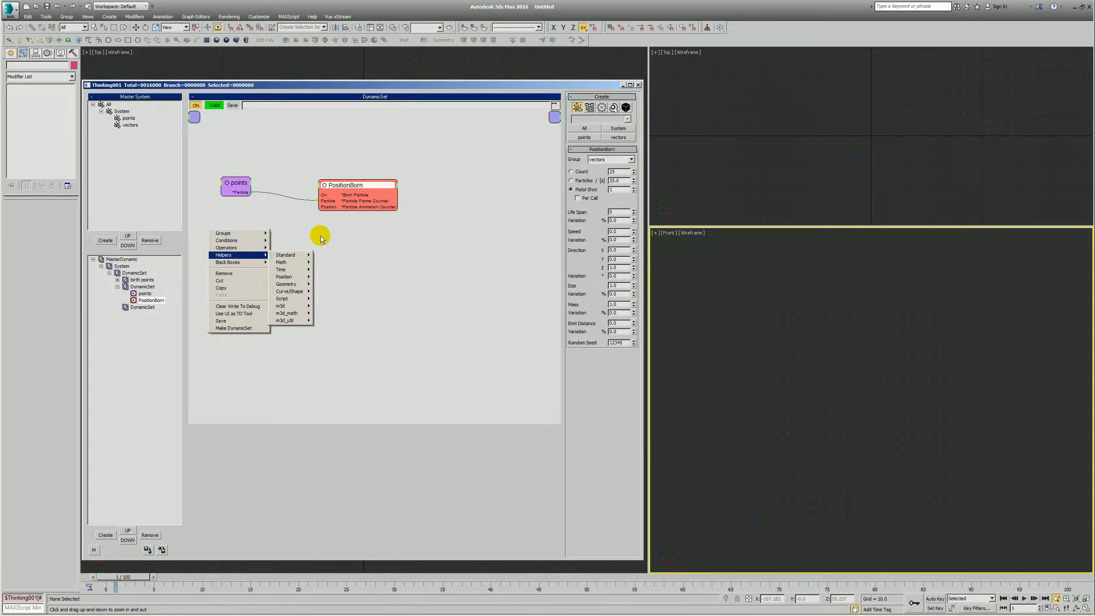
pyautogui.click(344, 237)
# - Rename the PositionBorn node vectors and shift it slightly toward the points node
pyautogui.moveTo(363, 184); pyautogui.dragTo(357, 185)
pyautogui.doubleClick(356, 186)
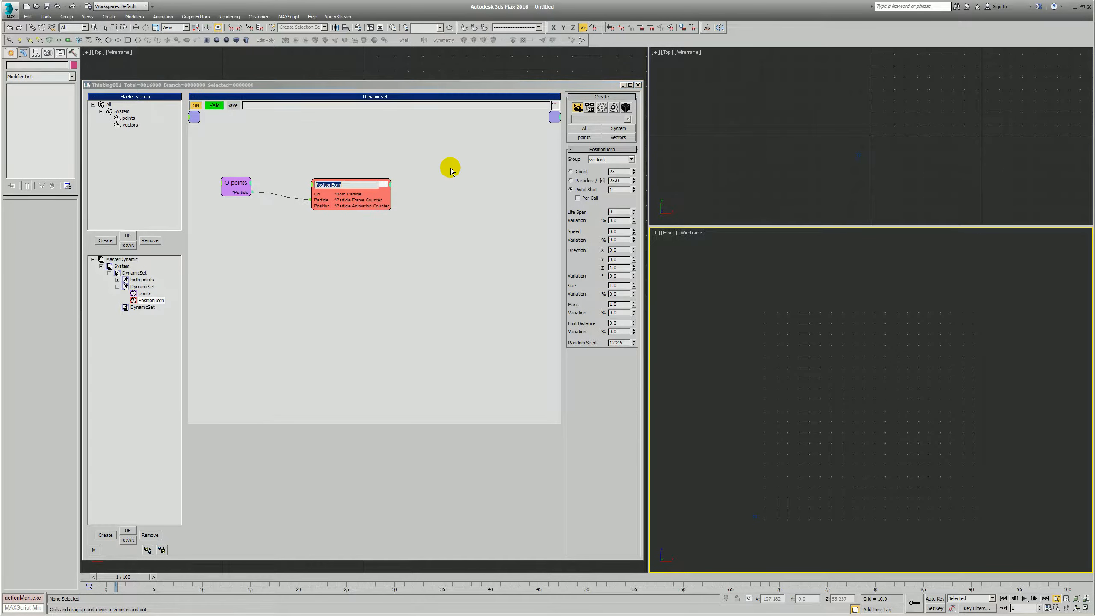
pyautogui.write('vectors')
pyautogui.press('Return')
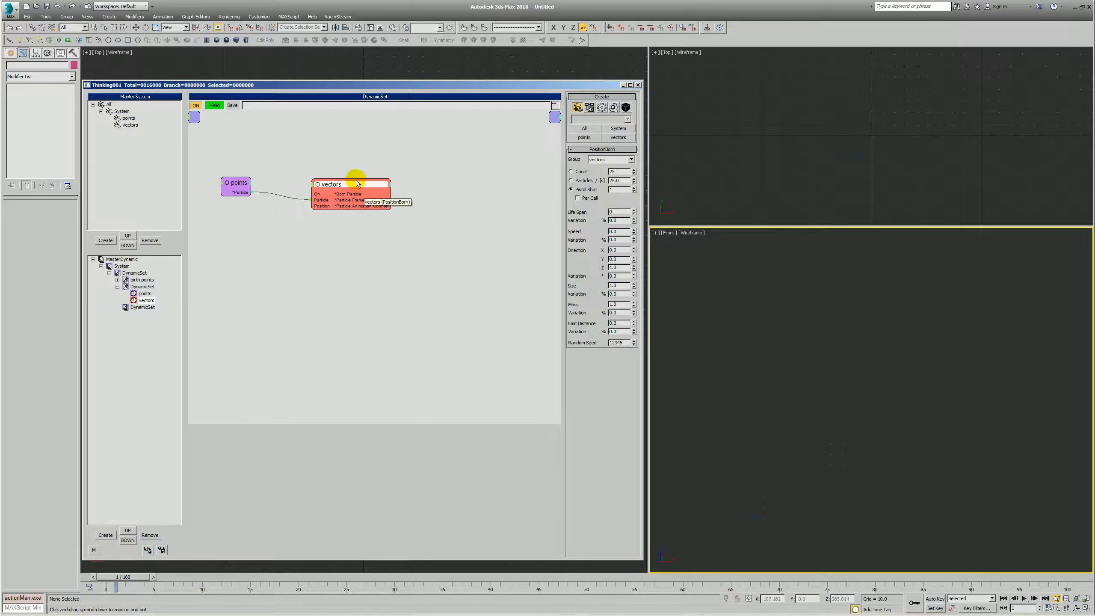
pyautogui.moveTo(360, 187); pyautogui.dragTo(353, 182)
# - Add a TexmapColor helper below the points and vectors nodes
pyautogui.rightClick(220, 234)
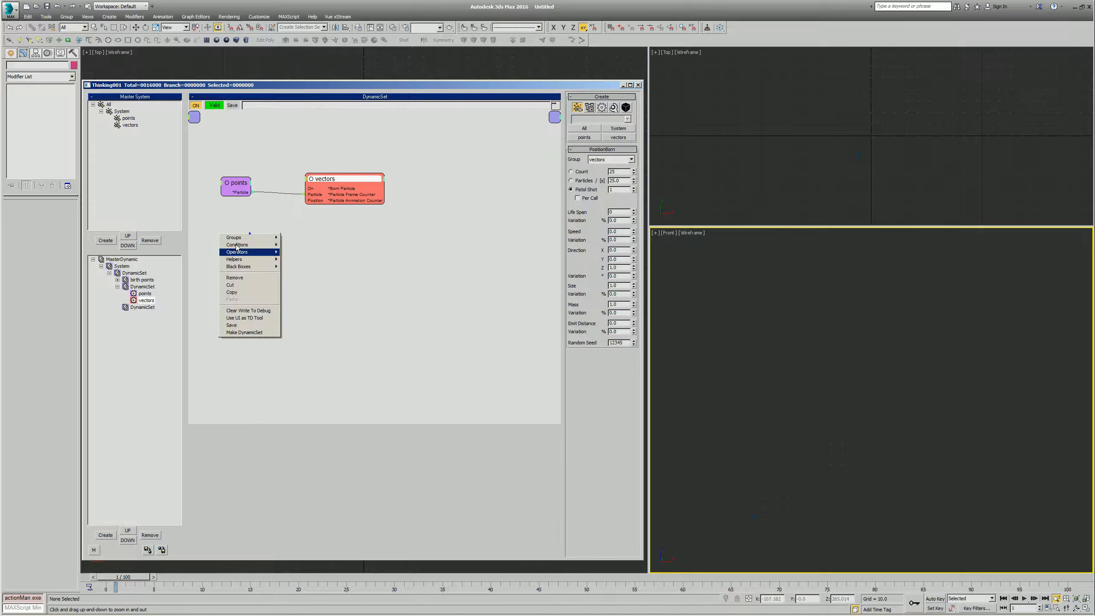
pyautogui.click(252, 259)
pyautogui.click(296, 259)
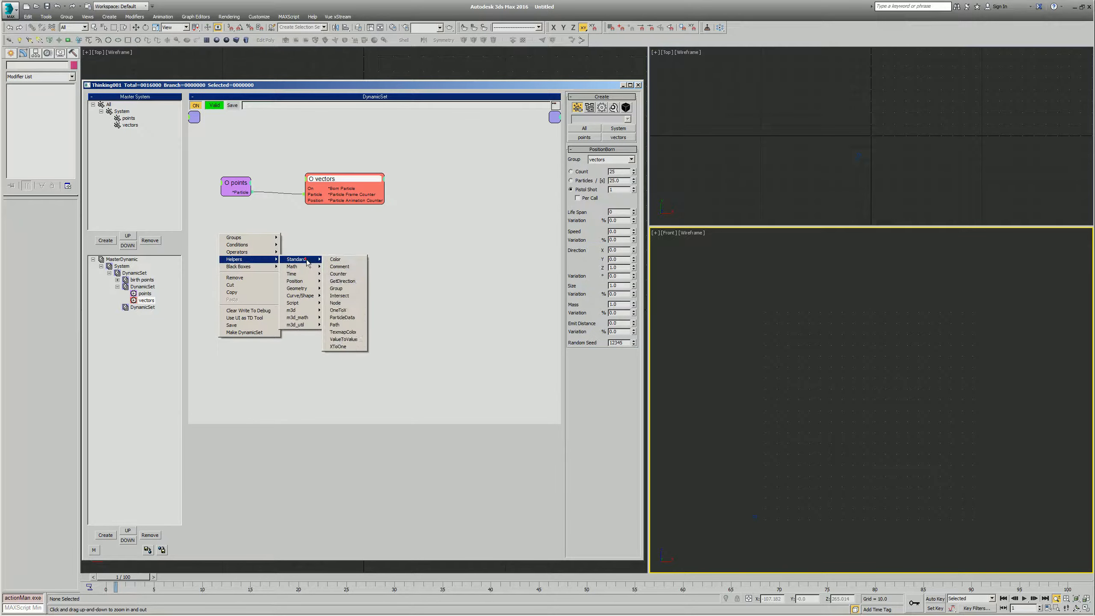
pyautogui.click(349, 331)
pyautogui.moveTo(274, 242); pyautogui.dragTo(289, 250)
# - Create a Smoke map in the first material's Diffuse channel and place the map itself in the first sample slot
pyautogui.rightClick(740, 297)
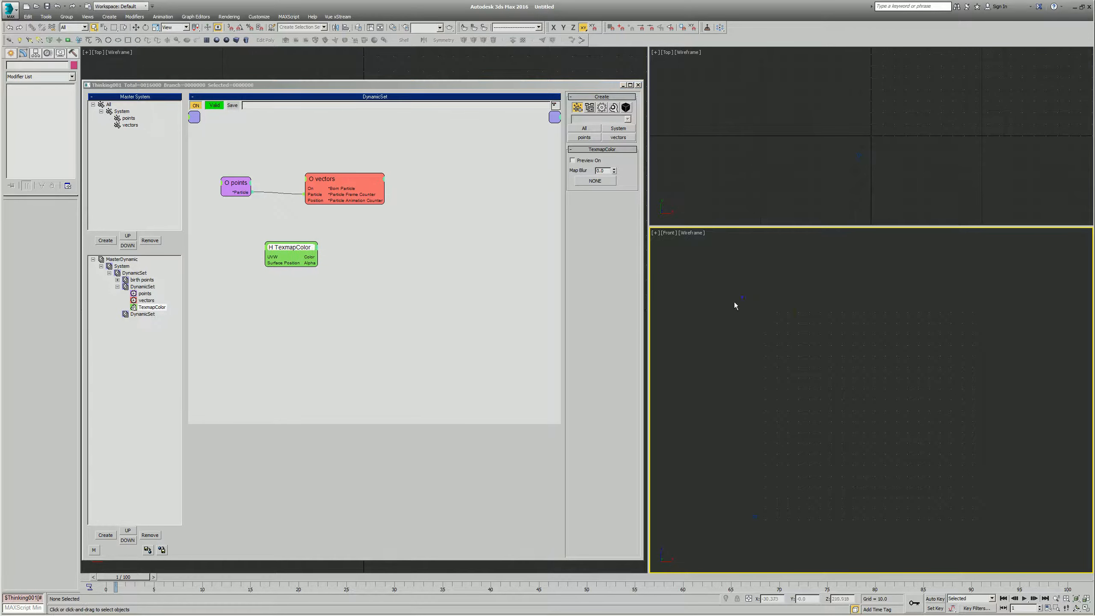
pyautogui.press('m')
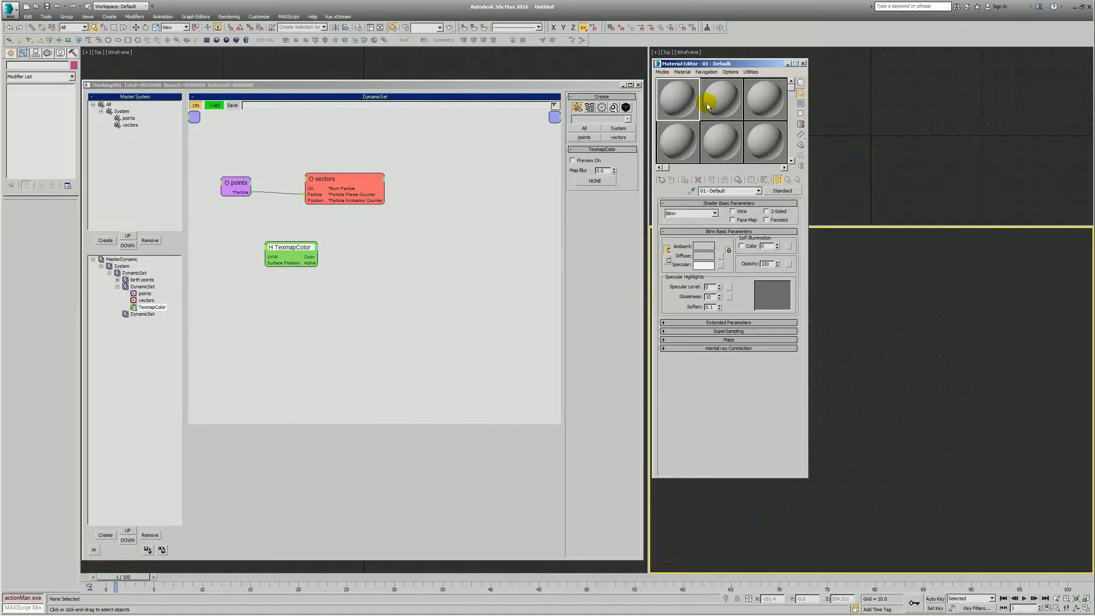
pyautogui.click(721, 256)
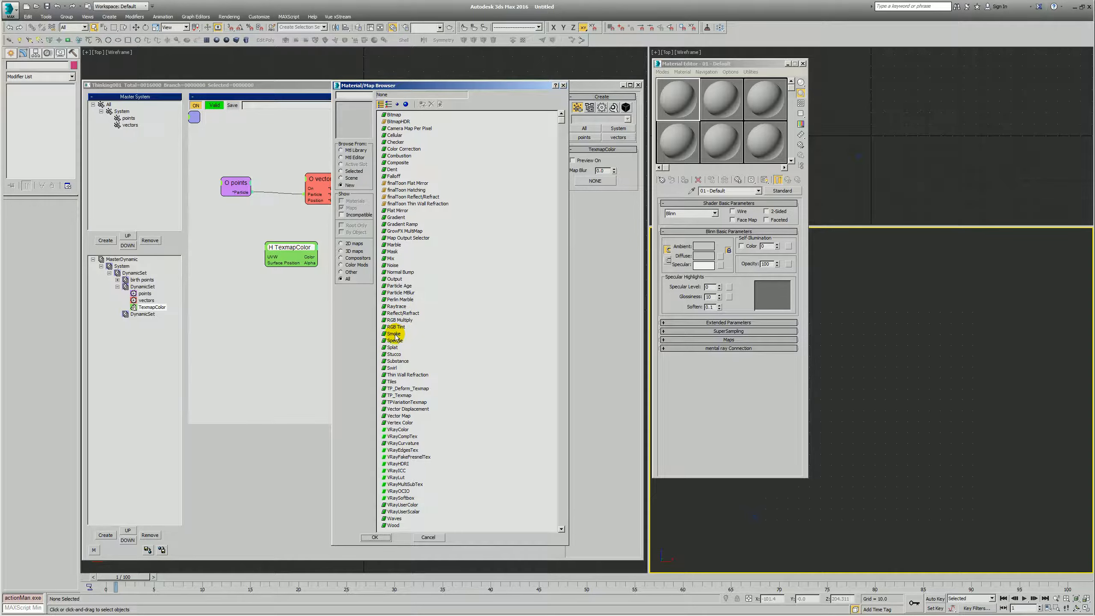
pyautogui.doubleClick(405, 333)
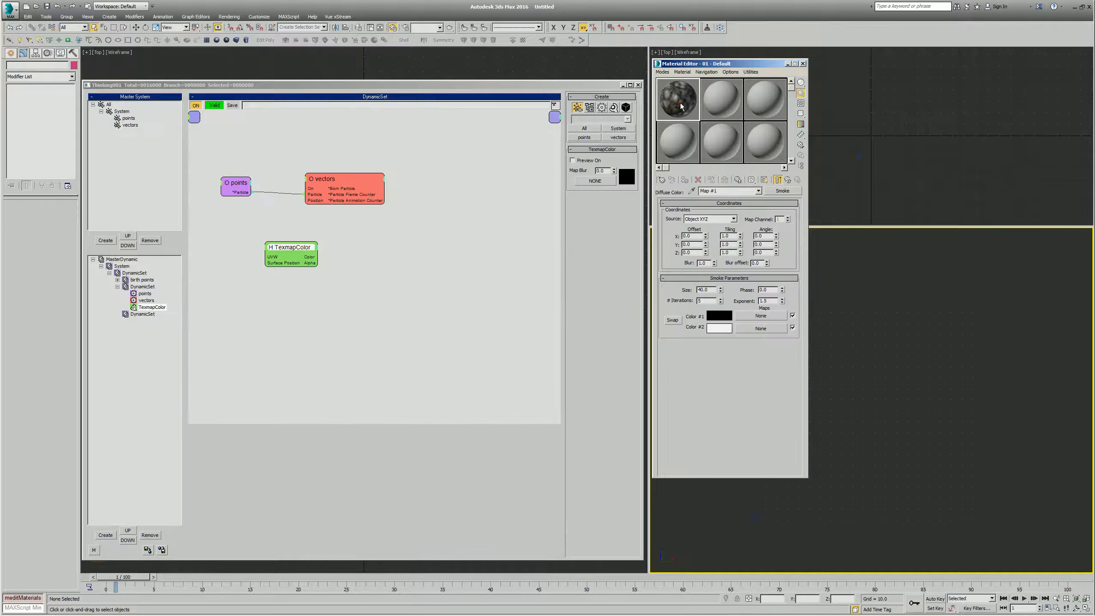
pyautogui.moveTo(714, 143); pyautogui.dragTo(690, 114)
pyautogui.press('Return')
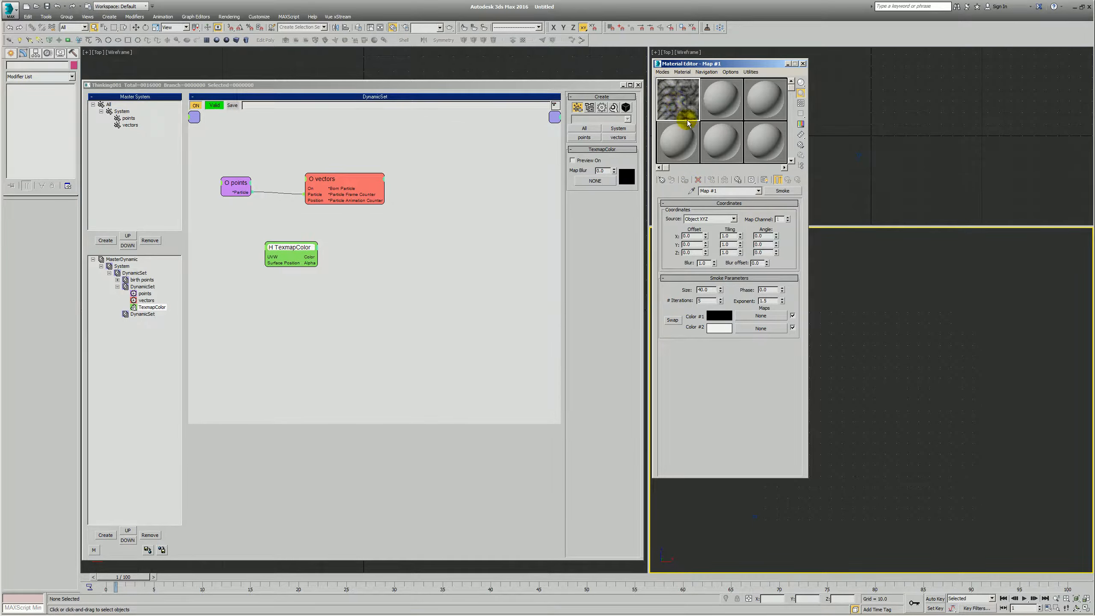
# - Wrap the Smoke map in an Output map, keeping it as sub-map, and set the Output Amount to 2
pyautogui.moveTo(774, 192); pyautogui.dragTo(769, 196)
pyautogui.click(774, 191)
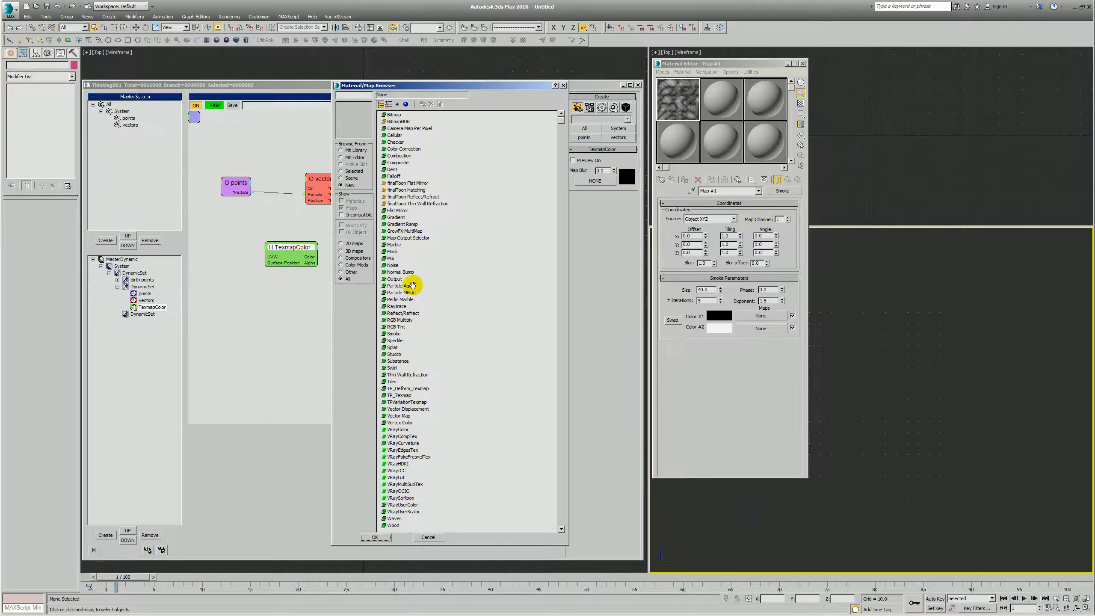
pyautogui.doubleClick(395, 278)
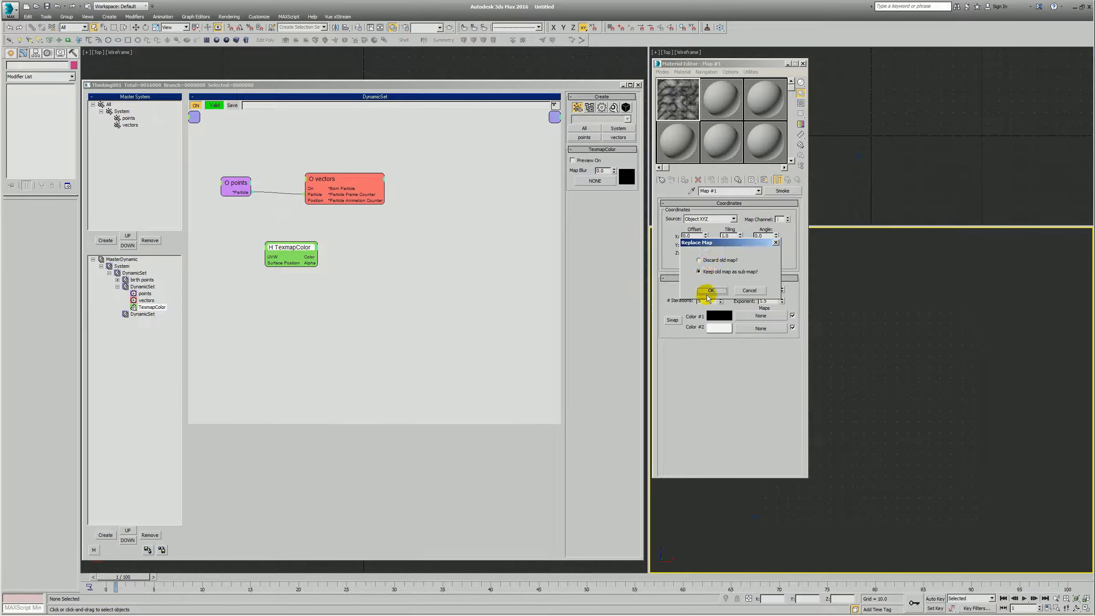
pyautogui.click(709, 290)
pyautogui.write('2')
pyautogui.press('Tab')
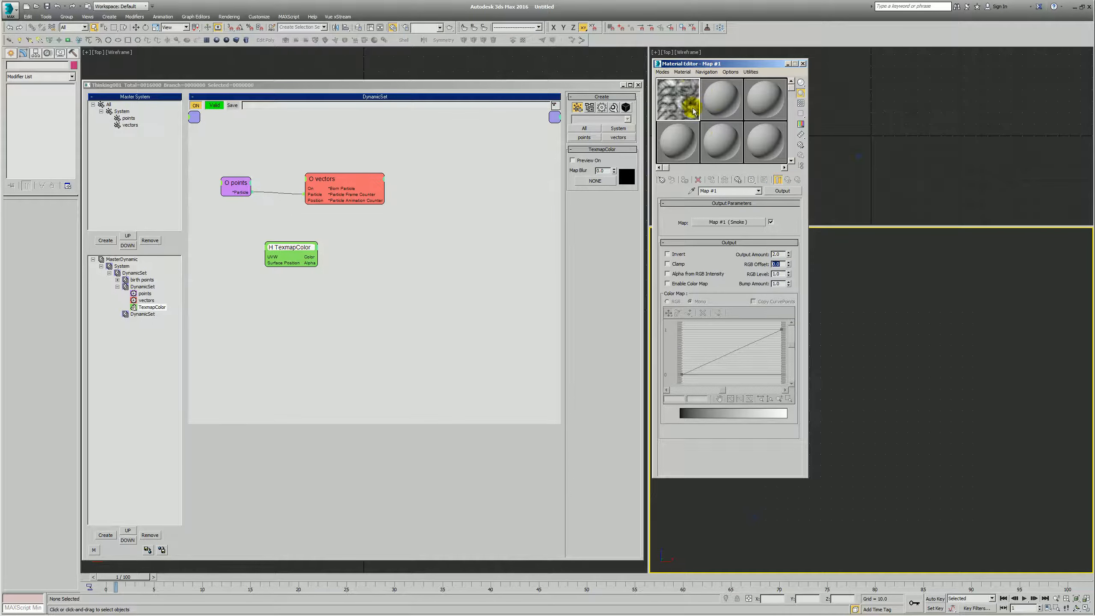
pyautogui.click(784, 181)
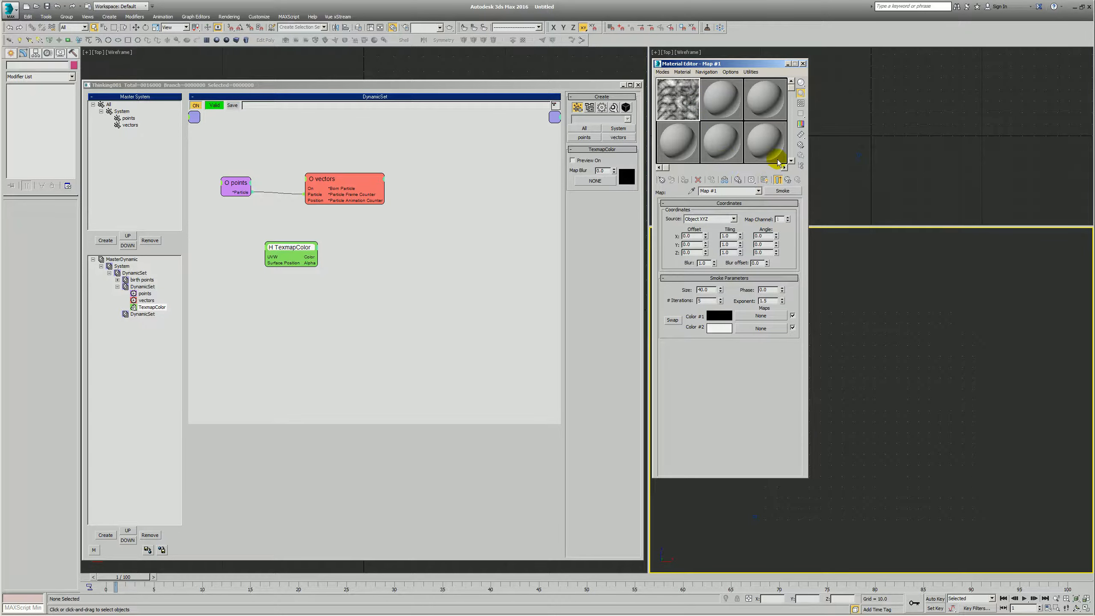
pyautogui.click(779, 183)
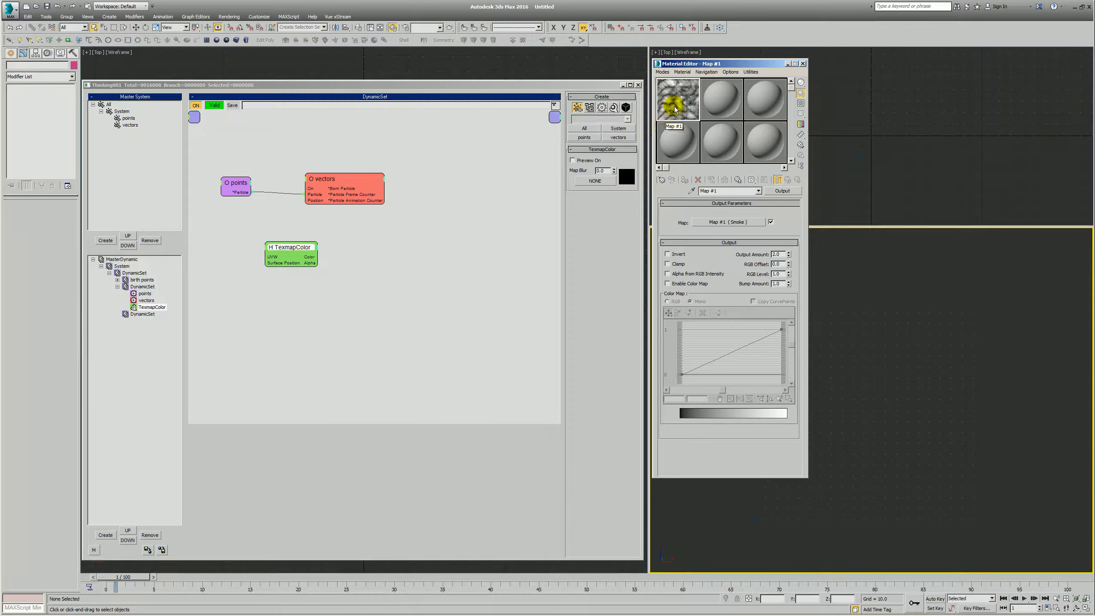
# - Assign the Output map as an instance to the TexmapColor helper and reposition the helper below the vectors node
pyautogui.moveTo(326, 246); pyautogui.dragTo(582, 181)
pyautogui.click(341, 347)
pyautogui.moveTo(293, 252)
pyautogui.mouseDown()
pyautogui.moveTo(329, 247)
pyautogui.moveTo(313, 246)
pyautogui.mouseUp()
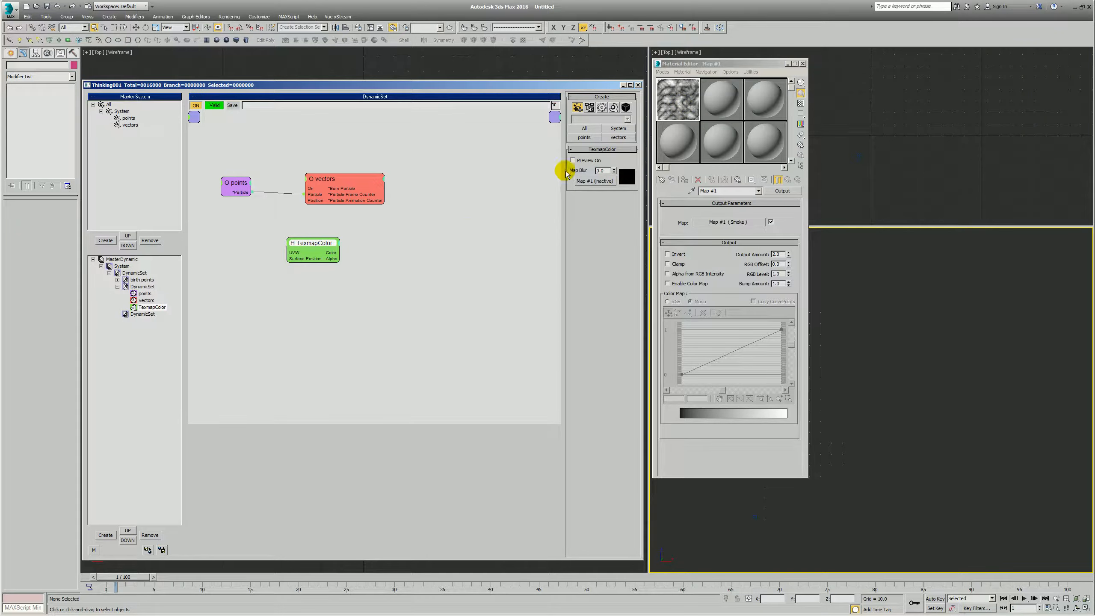
# - Copy the map into the second and third sample slots and name the second copy's Smoke sub-map smoke 2
pyautogui.moveTo(706, 132); pyautogui.dragTo(772, 107)
pyautogui.click(713, 105)
pyautogui.click(736, 232)
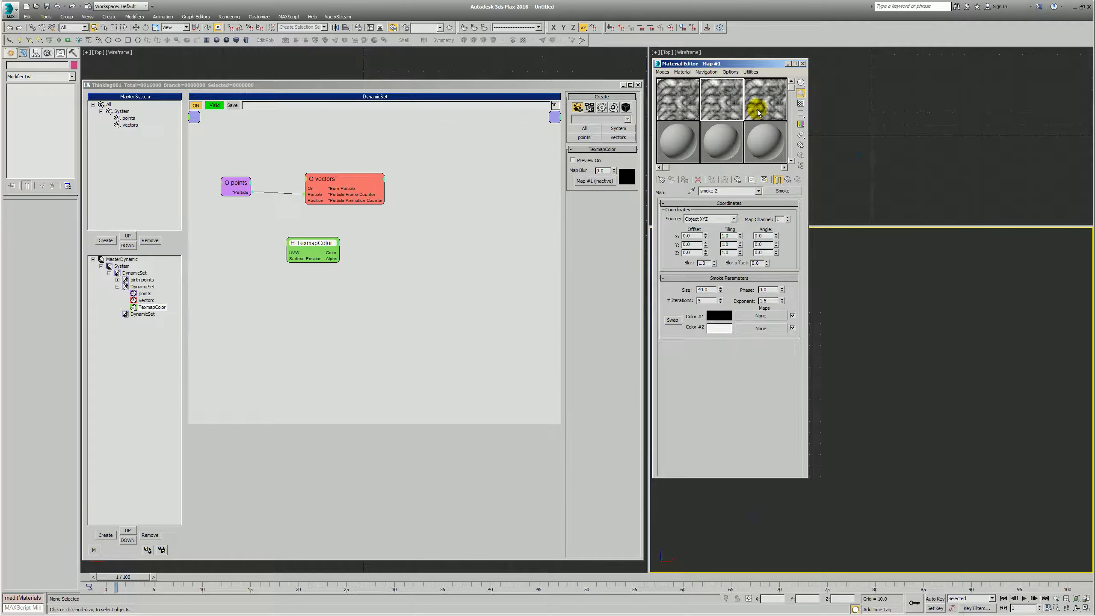
# - Name the third map smoke 3 and its sub-map s3, and vary that sub-map's Size and Phase
pyautogui.click(783, 107)
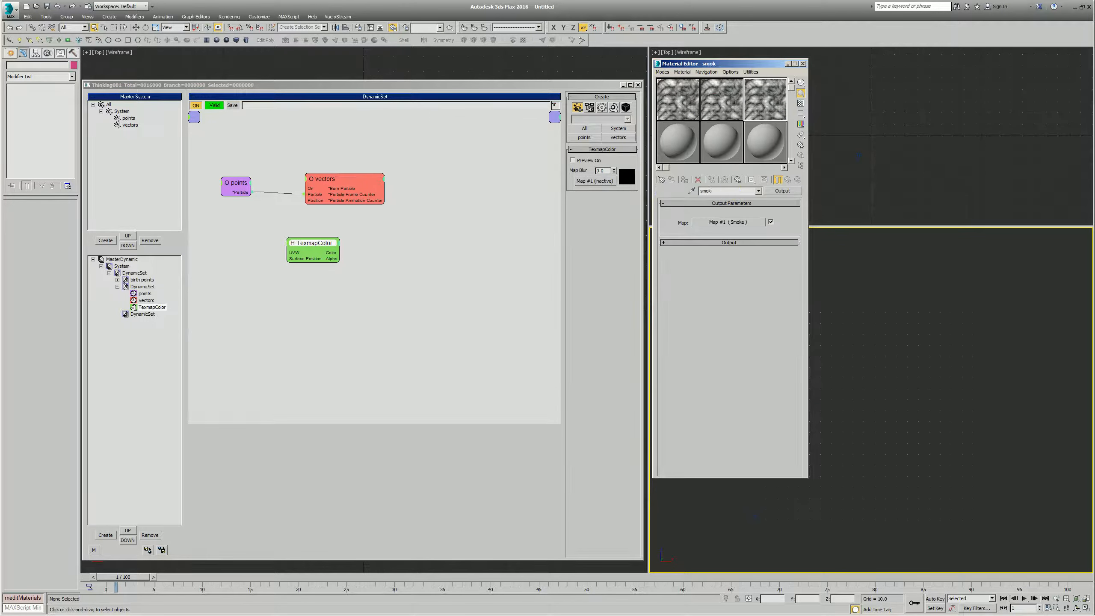
pyautogui.click(717, 225)
pyautogui.write('s3')
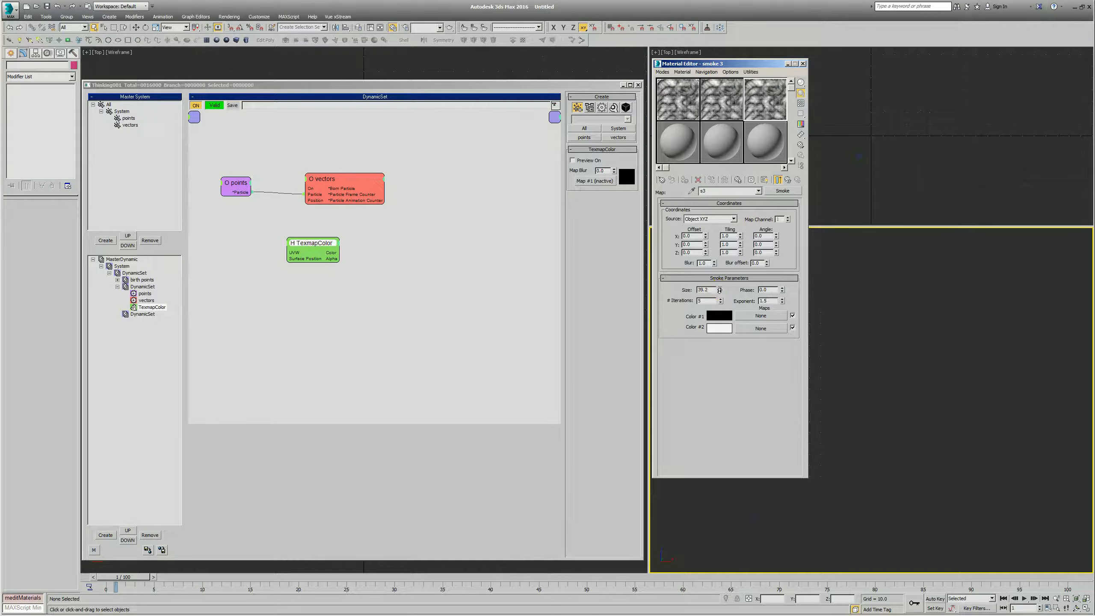
pyautogui.moveTo(719, 310); pyautogui.dragTo(728, 318)
pyautogui.moveTo(782, 290)
pyautogui.mouseDown()
pyautogui.moveTo(757, 82)
pyautogui.moveTo(784, 300)
pyautogui.moveTo(782, 287)
pyautogui.mouseUp()
# - In the smoke 2 sub-map, set Size to 30 and Phase to 100, and move the TexmapColor helper nearer the vectors node
pyautogui.click(722, 132)
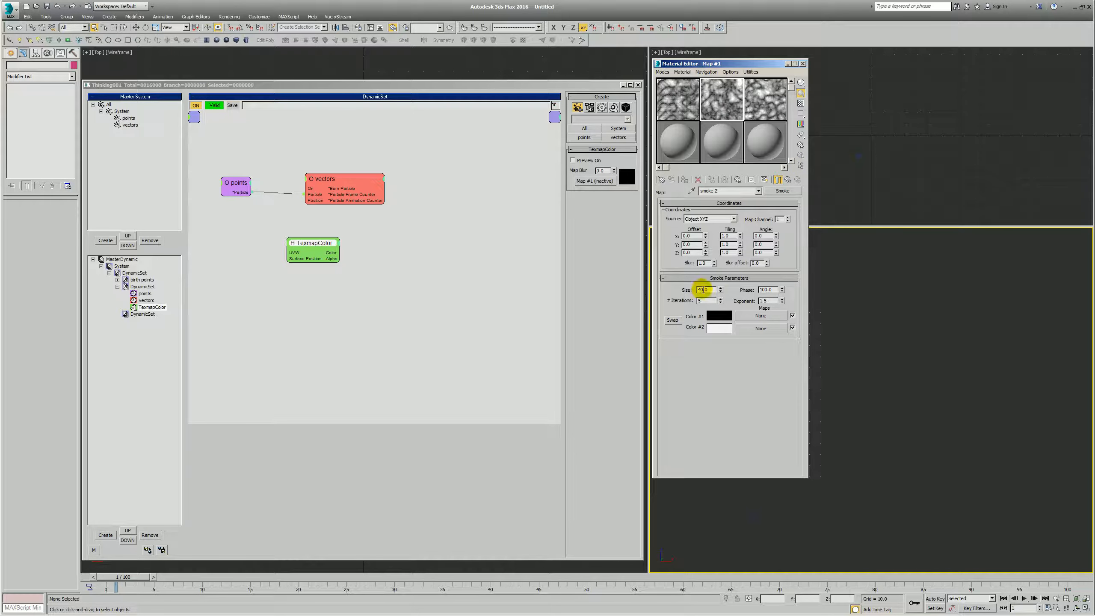
pyautogui.write('30')
pyautogui.press('Return')
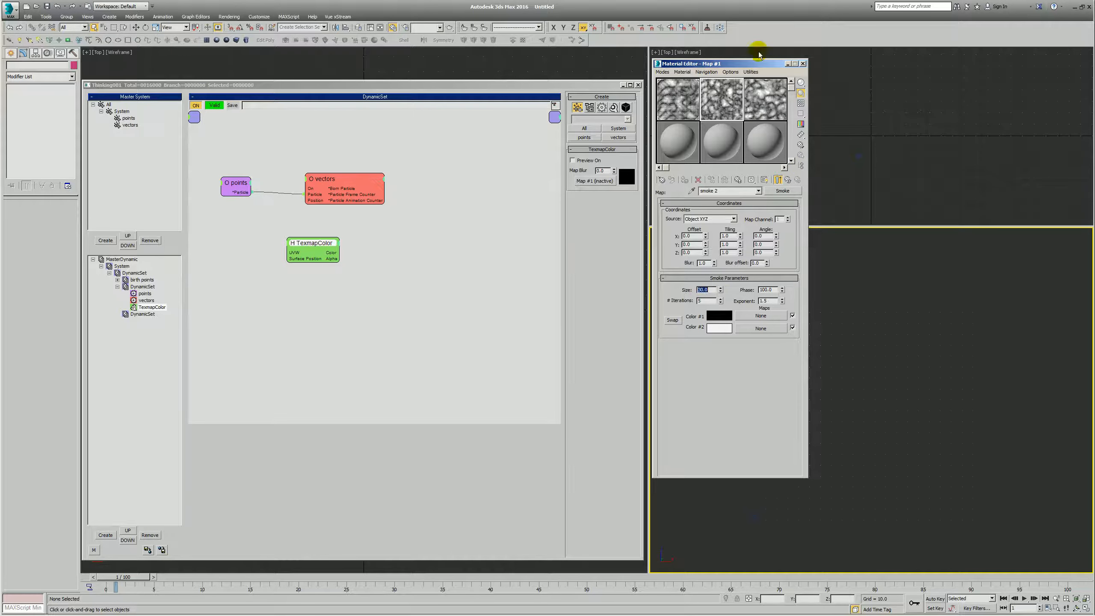
pyautogui.click(719, 102)
pyautogui.moveTo(305, 242); pyautogui.dragTo(289, 225)
# - Rename the map in the first sample slot smoke 1
pyautogui.click(687, 107)
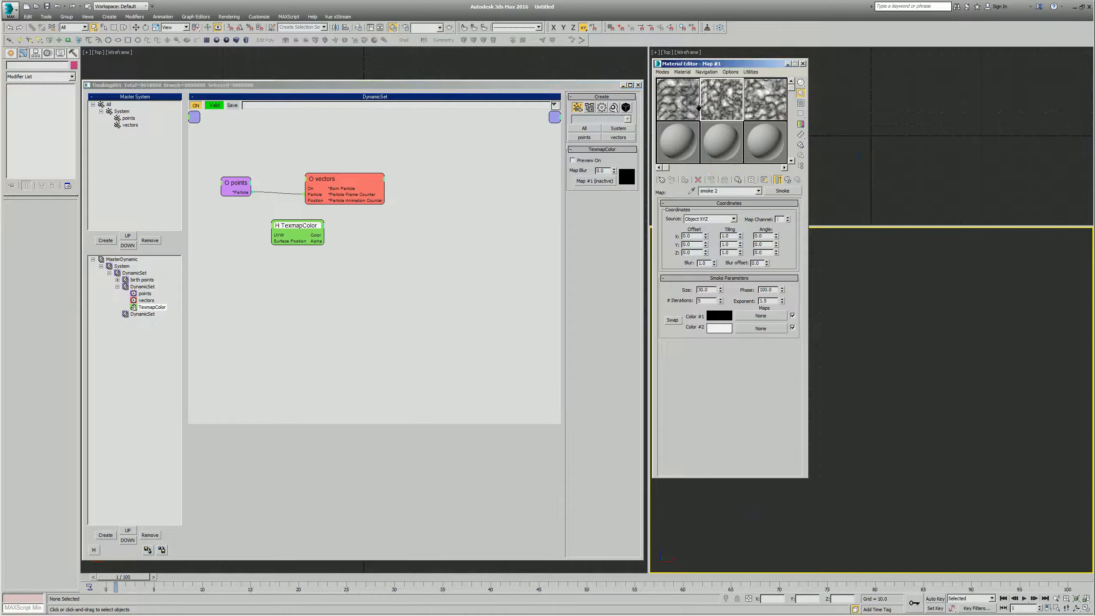
pyautogui.write('s')
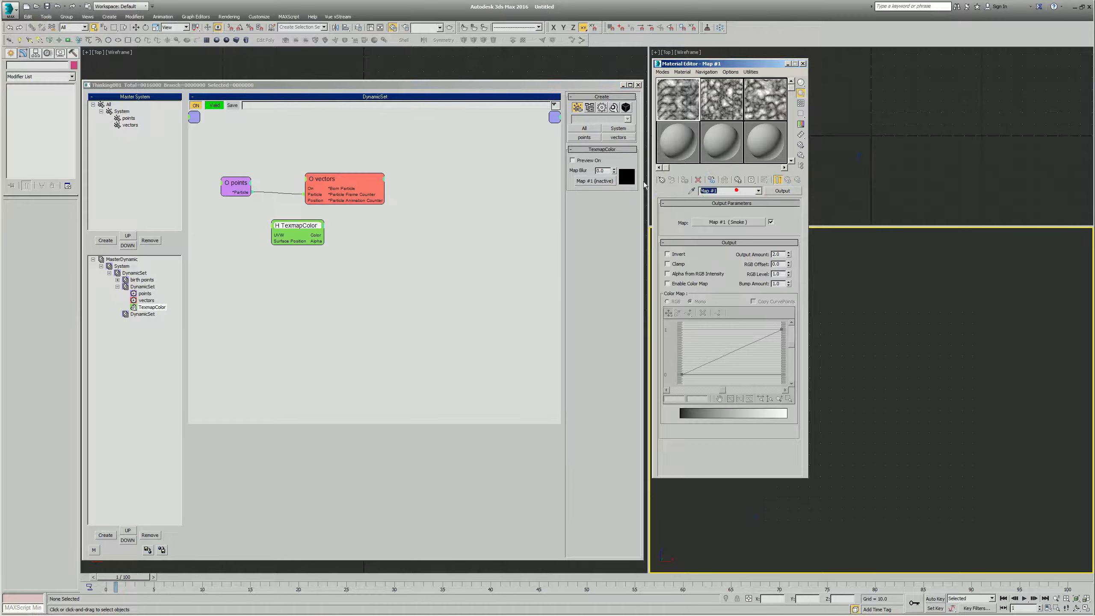
pyautogui.click(365, 289)
# - Duplicate the TexmapColor helper twice and stack the two copies below the original
pyautogui.click(296, 233)
pyautogui.click(372, 267)
pyautogui.click(297, 226)
pyautogui.keyDown('shift'); pyautogui.moveTo(298, 226); pyautogui.dragTo(297, 294); pyautogui.keyUp('shift')
pyautogui.click(355, 262)
pyautogui.click(317, 264)
# - Assign the second sample slot's map as an instance to the middle TexmapColor helper
pyautogui.click(730, 98)
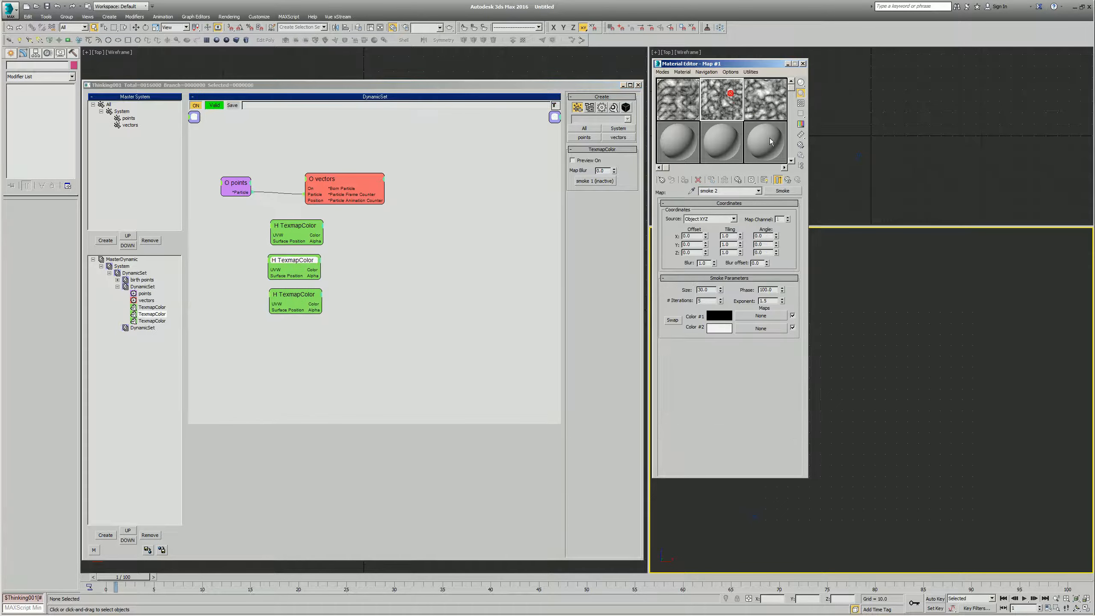
pyautogui.moveTo(723, 103); pyautogui.dragTo(727, 101)
pyautogui.moveTo(605, 183); pyautogui.dragTo(595, 181)
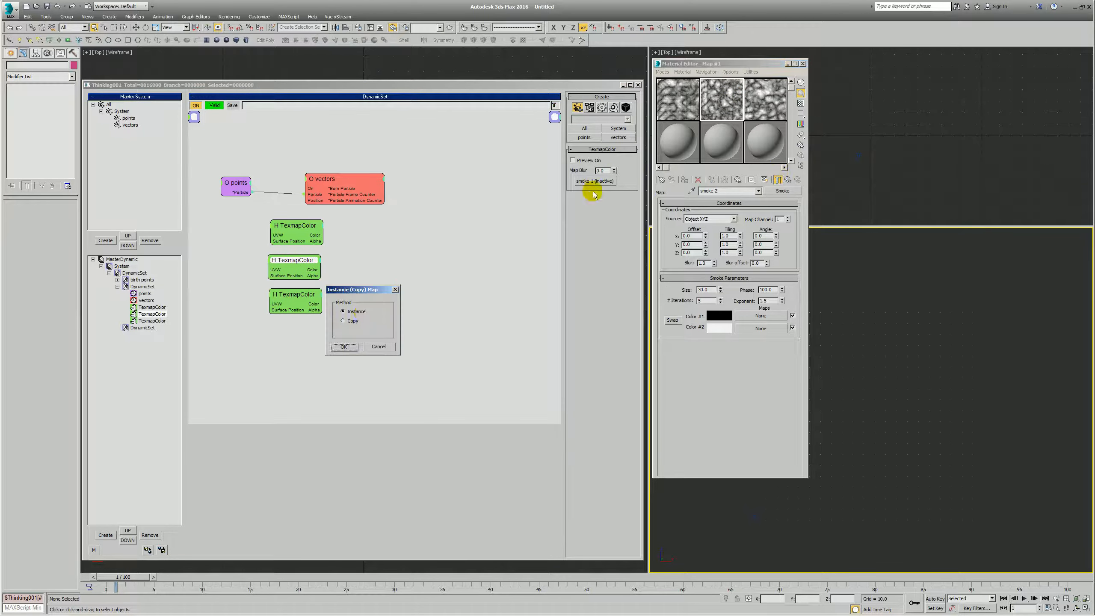
pyautogui.click(346, 346)
# - Assign the third sample slot's smoke 3 map to the bottom TexmapColor helper
pyautogui.moveTo(359, 279); pyautogui.dragTo(316, 307)
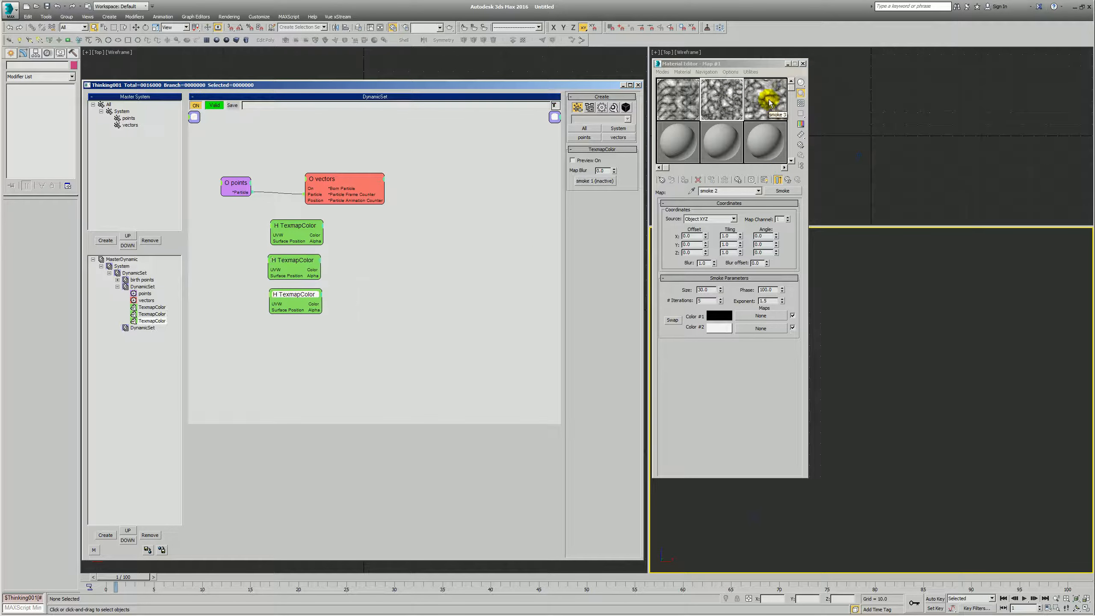
pyautogui.click(462, 264)
# - Name the second sample slot's parent Output map smoke 2 and check the maps assigned to the TexmapColor helpers
pyautogui.moveTo(341, 215)
pyautogui.mouseDown()
pyautogui.moveTo(311, 237)
pyautogui.moveTo(314, 266)
pyautogui.mouseUp()
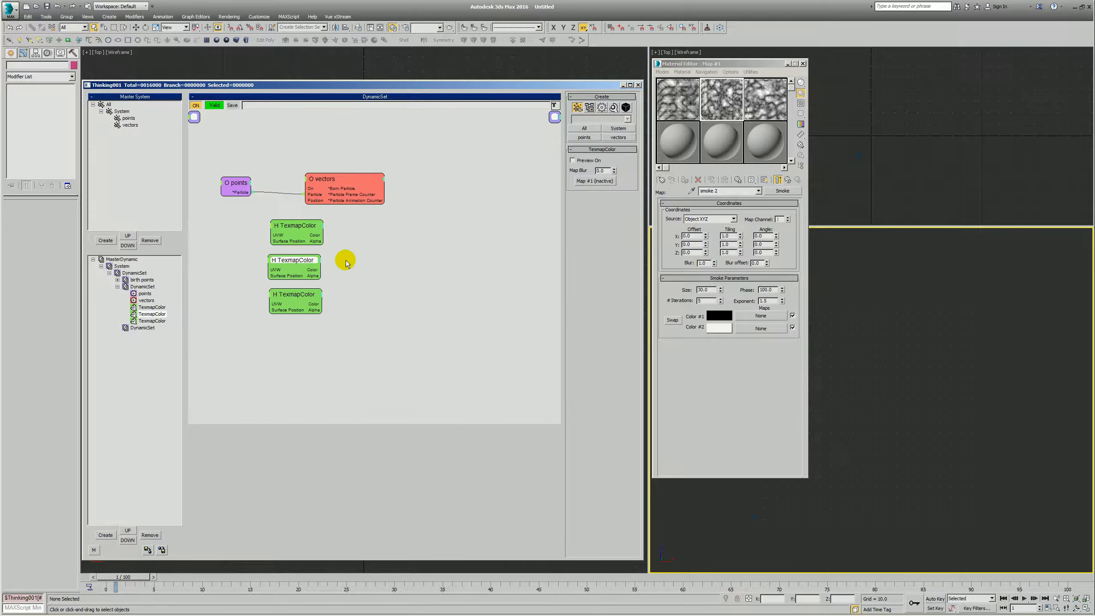
pyautogui.click(727, 102)
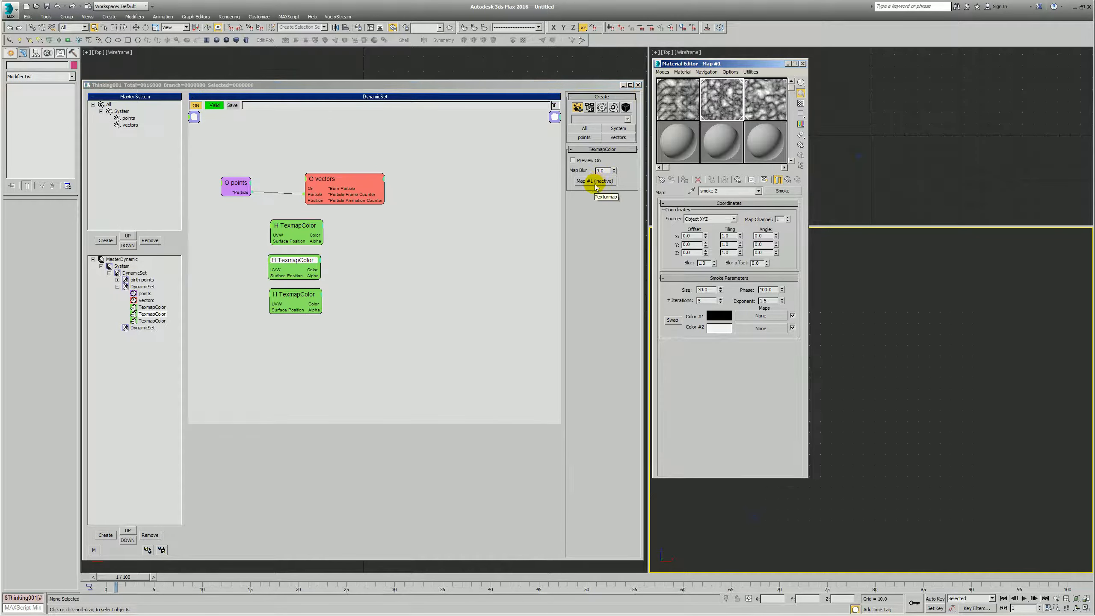
pyautogui.click(787, 179)
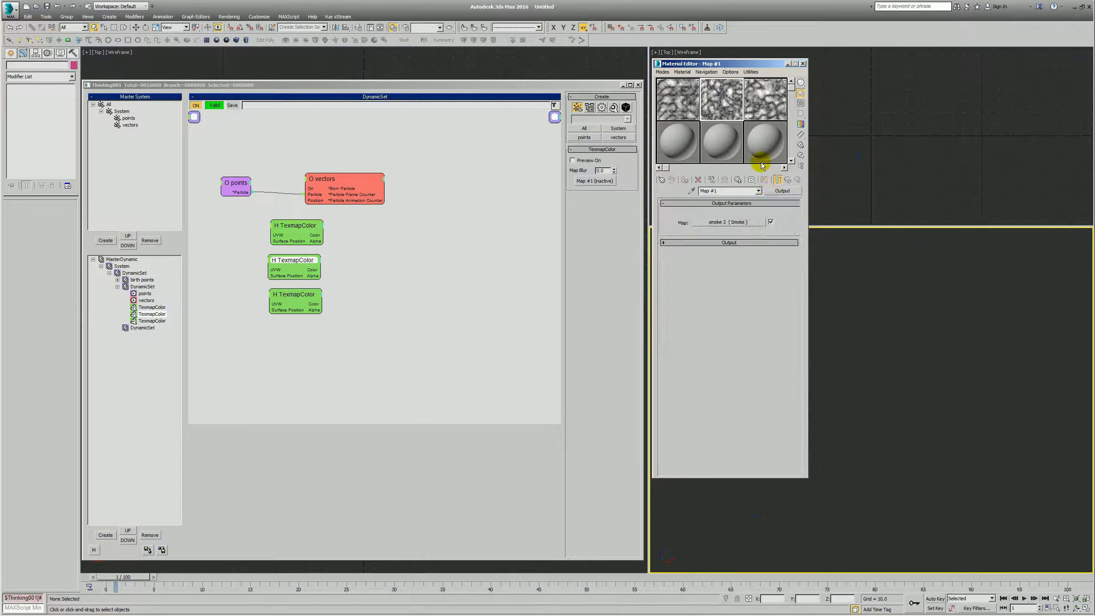
pyautogui.write('s')
pyautogui.click(411, 264)
pyautogui.click(290, 301)
pyautogui.click(300, 271)
pyautogui.click(321, 300)
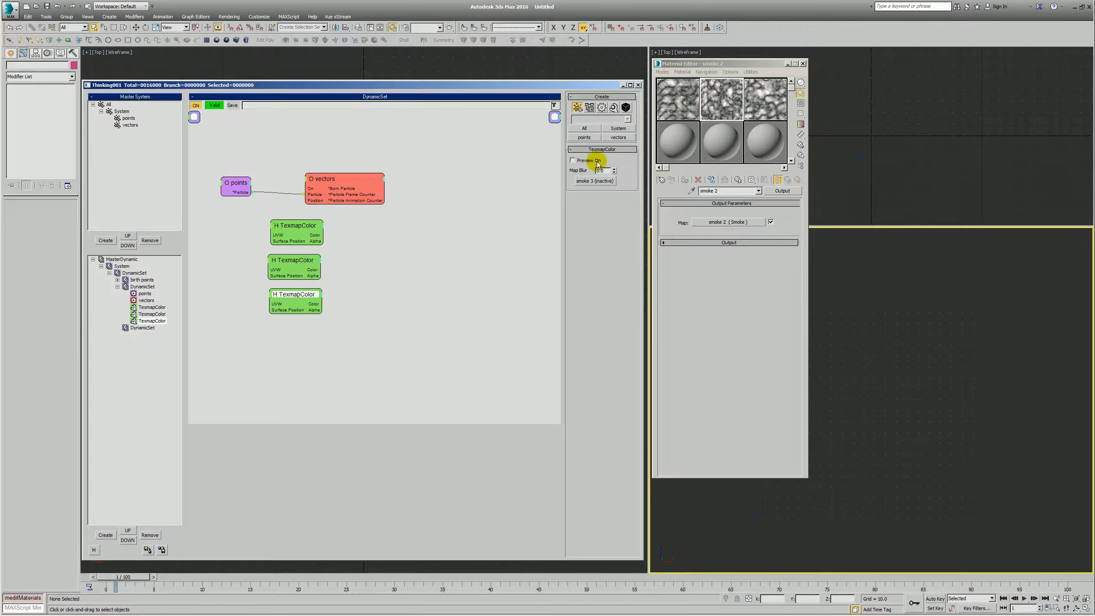
# - Connect the points node's Particle output to all three TexmapColor helpers and arrange them below the points node
pyautogui.click(442, 276)
pyautogui.moveTo(352, 226); pyautogui.dragTo(250, 380)
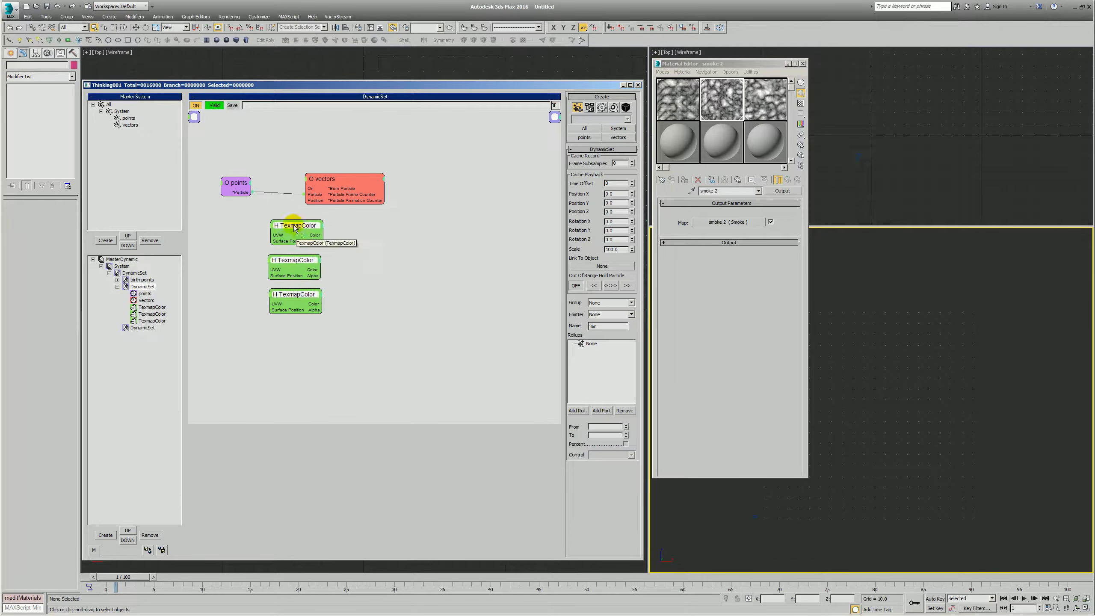
pyautogui.moveTo(295, 226); pyautogui.dragTo(322, 258)
pyautogui.moveTo(237, 190); pyautogui.dragTo(297, 340)
pyautogui.moveTo(386, 237); pyautogui.dragTo(284, 351)
pyautogui.moveTo(315, 257); pyautogui.dragTo(273, 243)
pyautogui.rightClick(316, 222)
pyautogui.moveTo(339, 252)
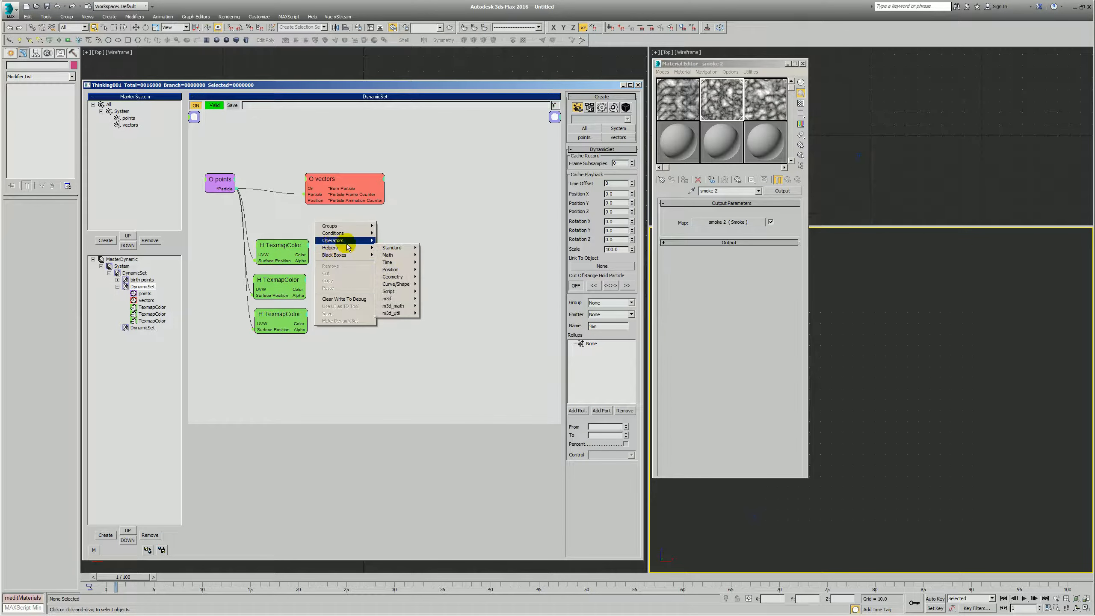
pyautogui.click(437, 215)
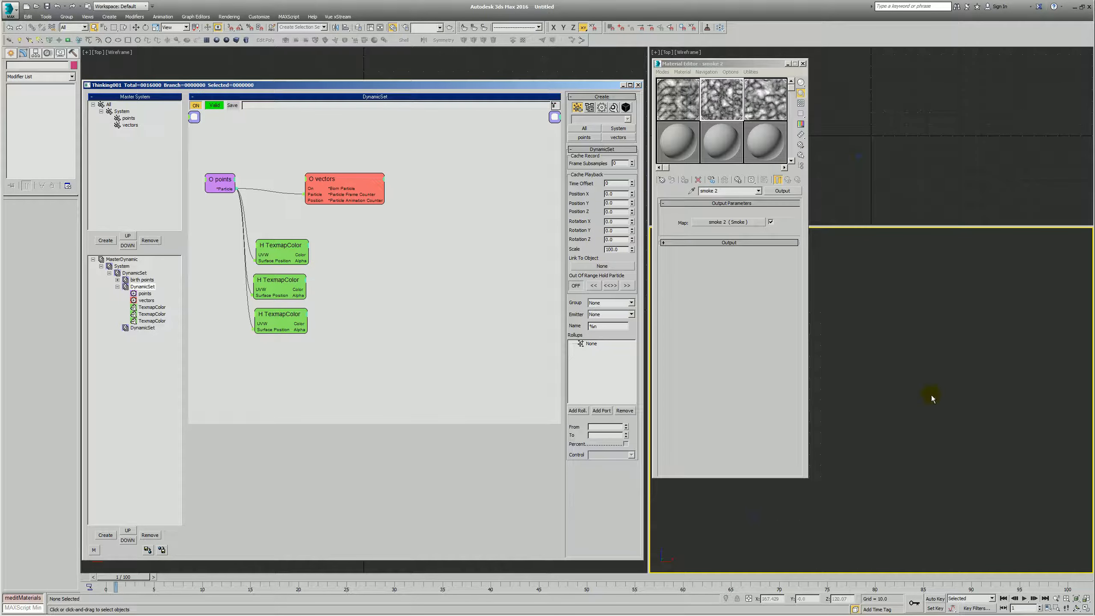
# - Add a standard Color helper, feed it from the top TexmapColor's Color output, and give it a Value output
pyautogui.rightClick(367, 238)
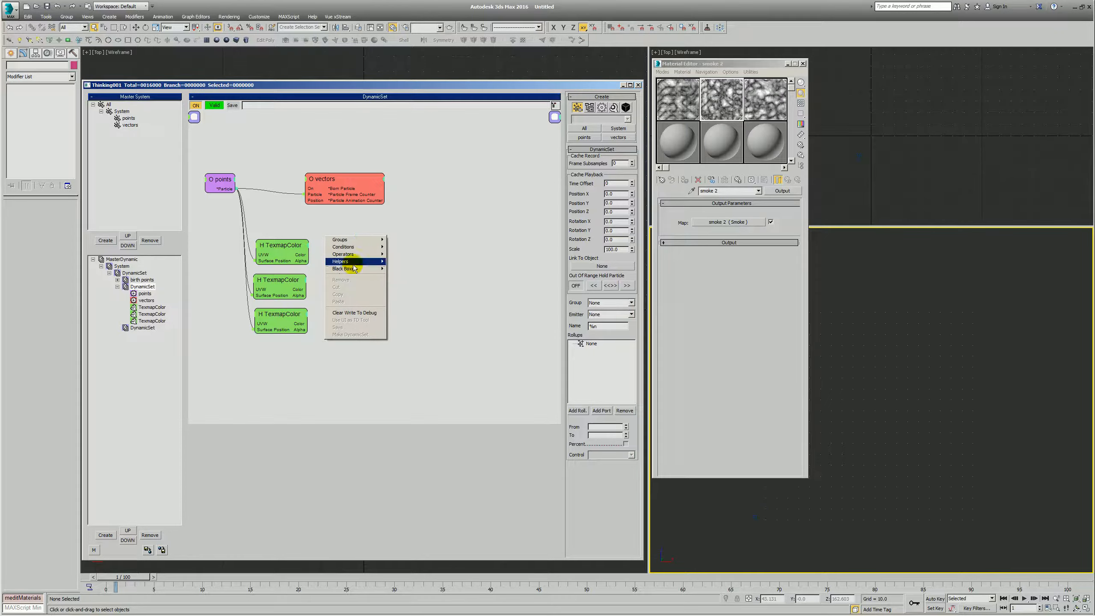
pyautogui.moveTo(353, 262)
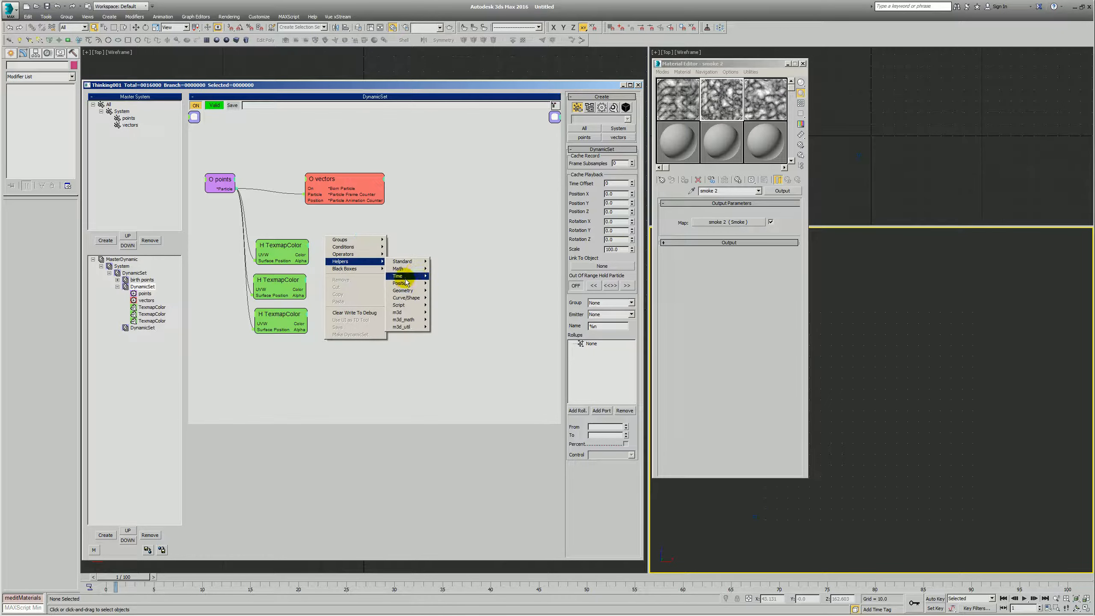
pyautogui.moveTo(402, 272)
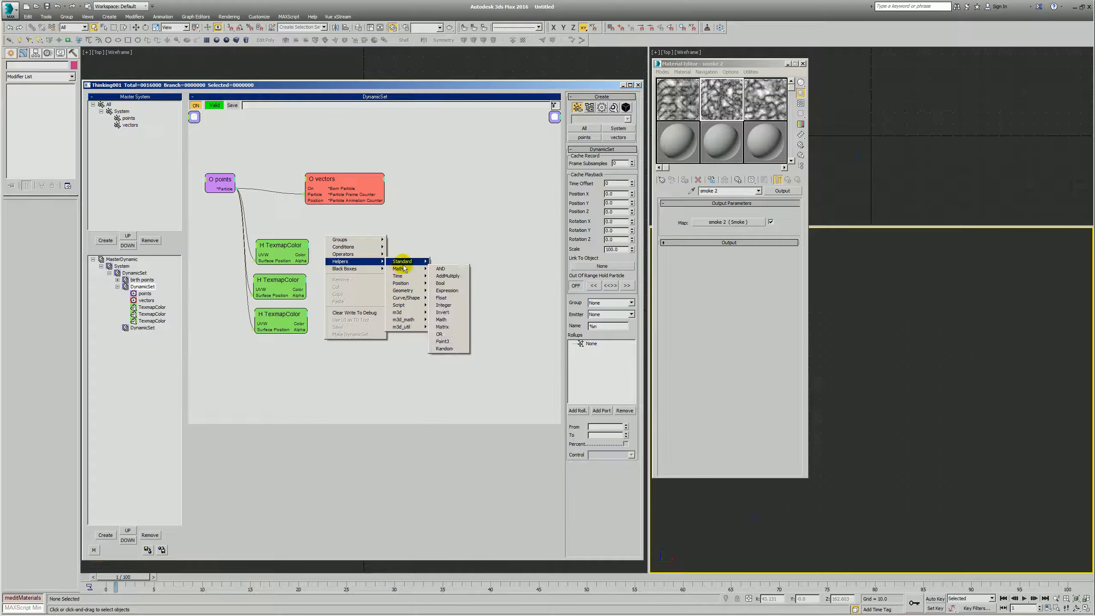
pyautogui.click(441, 263)
pyautogui.moveTo(304, 254); pyautogui.dragTo(346, 249)
pyautogui.doubleClick(341, 251)
pyautogui.doubleClick(340, 251)
pyautogui.click(347, 249)
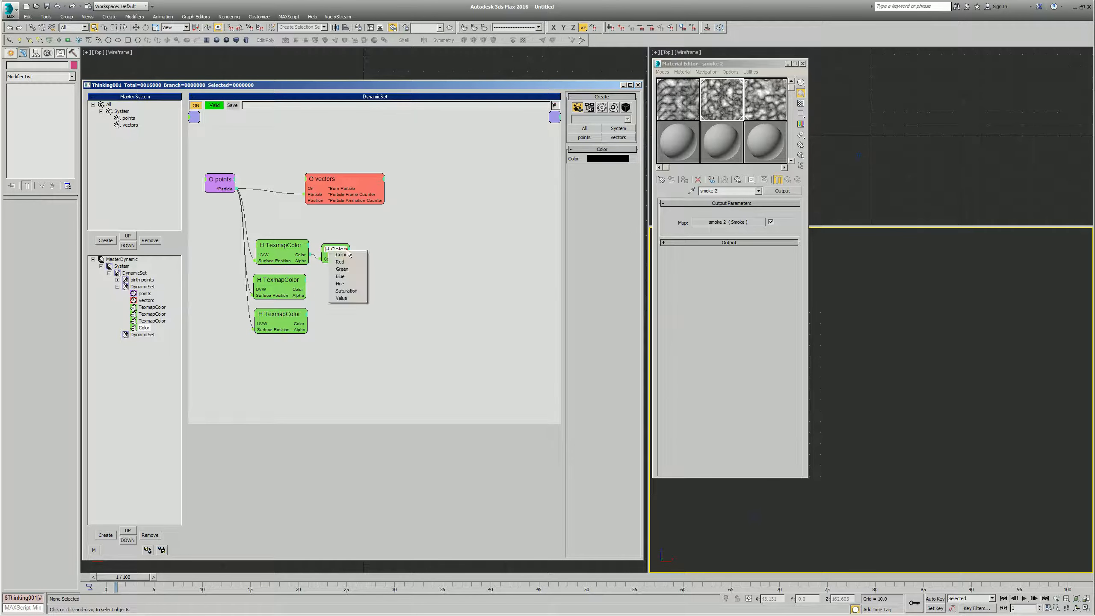
pyautogui.click(350, 298)
# - Add a standard ValueToValue helper beside the Color helper and connect the Color helper's Value output to it
pyautogui.rightClick(376, 243)
pyautogui.moveTo(373, 271)
pyautogui.moveTo(423, 269)
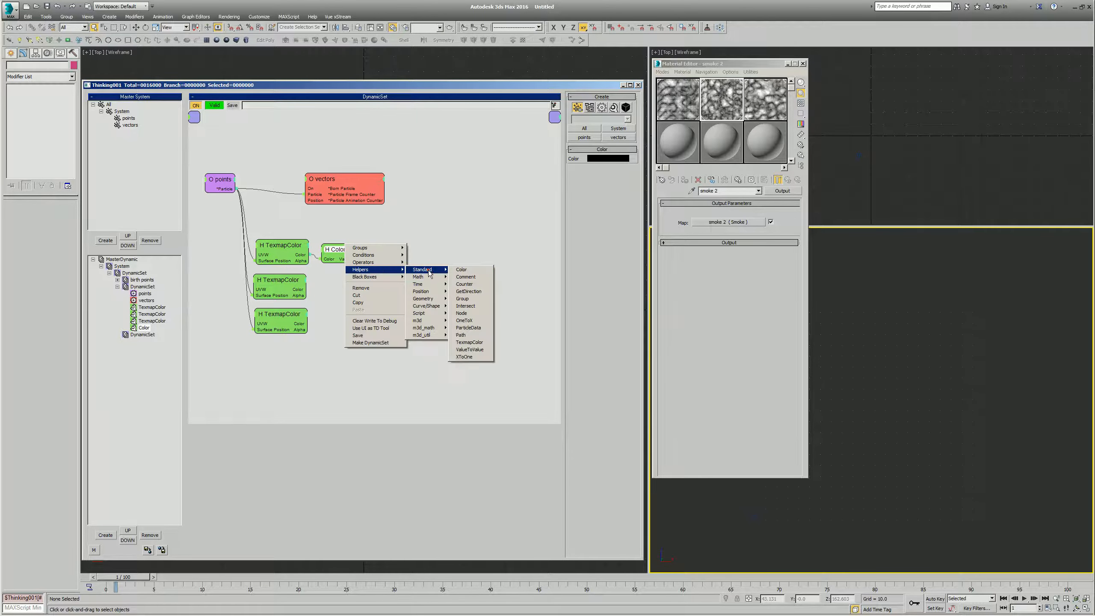
pyautogui.click(475, 350)
pyautogui.moveTo(348, 260); pyautogui.dragTo(383, 260)
pyautogui.moveTo(404, 249); pyautogui.dragTo(397, 247)
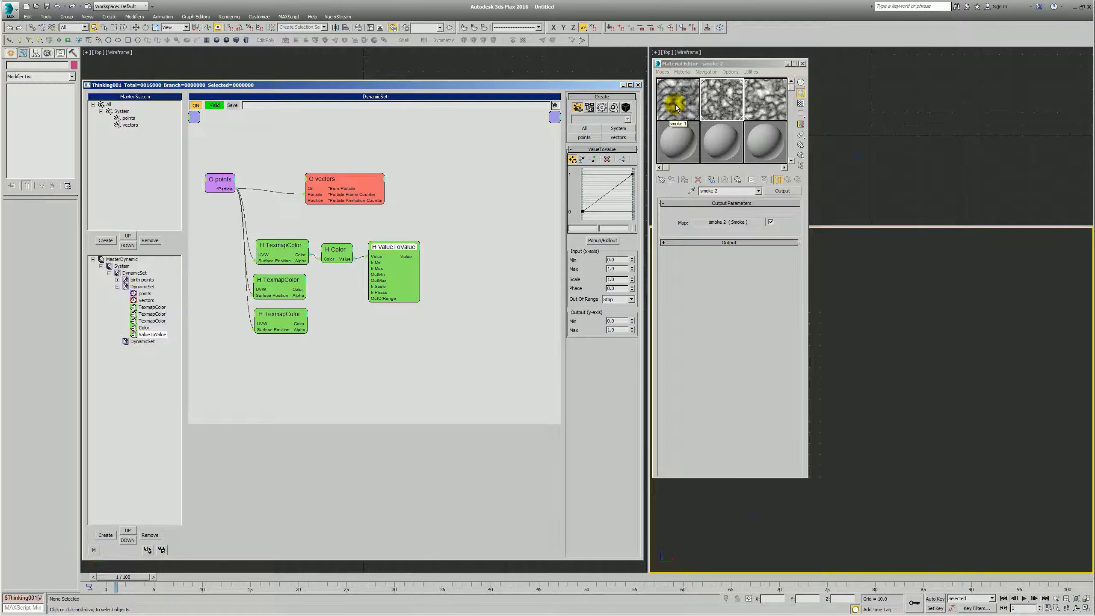
# - Set the ValueToValue helper's Output Min to -1 and collapse the node to only its Value ports
pyautogui.moveTo(675, 111); pyautogui.dragTo(653, 211)
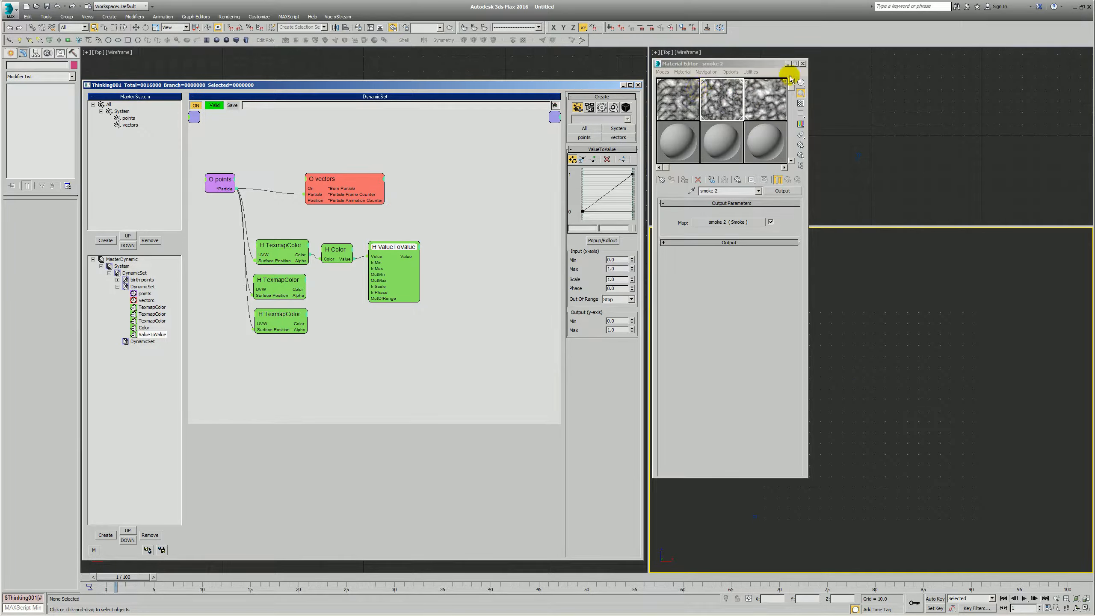
pyautogui.moveTo(344, 247); pyautogui.dragTo(390, 250)
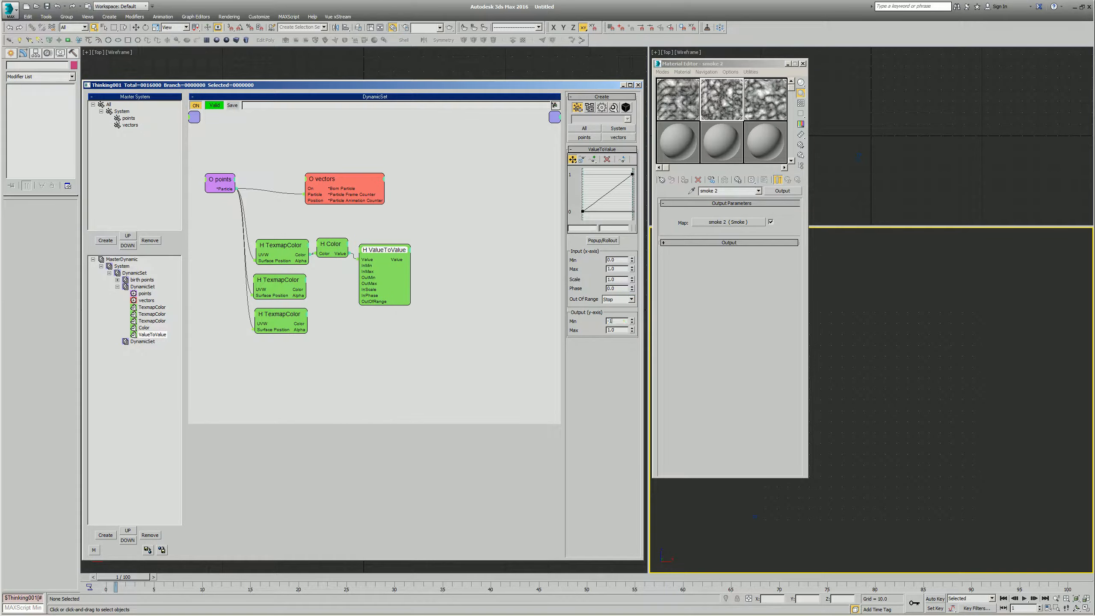
pyautogui.click(495, 319)
pyautogui.moveTo(374, 253); pyautogui.dragTo(372, 252)
pyautogui.doubleClick(373, 253)
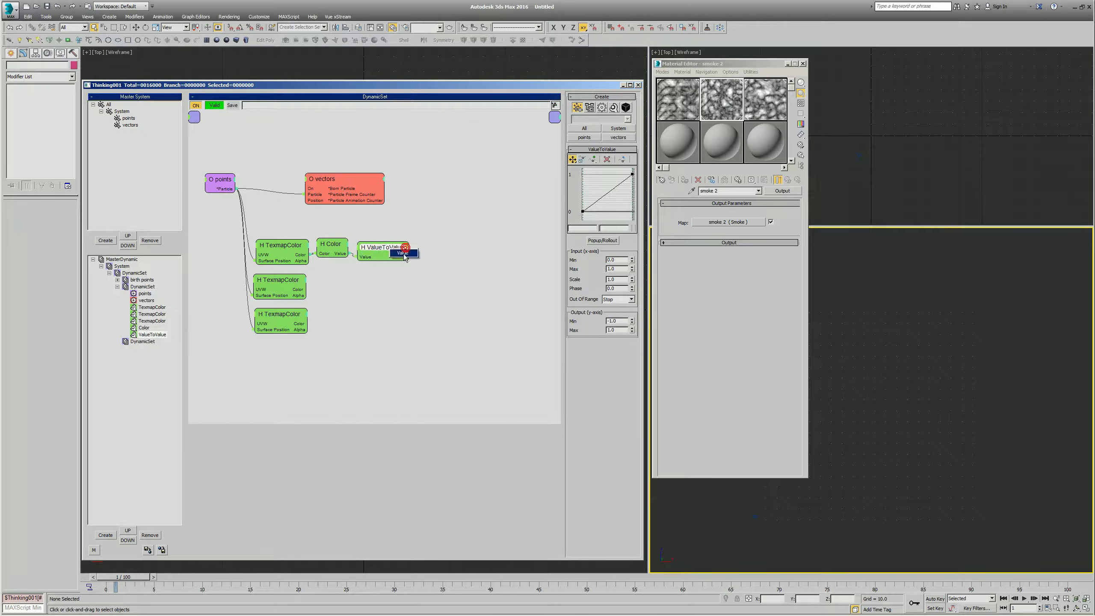
# - Add a Point3 math helper and connect the ValueToValue output to its X-Value input
pyautogui.rightClick(409, 244)
pyautogui.moveTo(440, 268)
pyautogui.moveTo(498, 278)
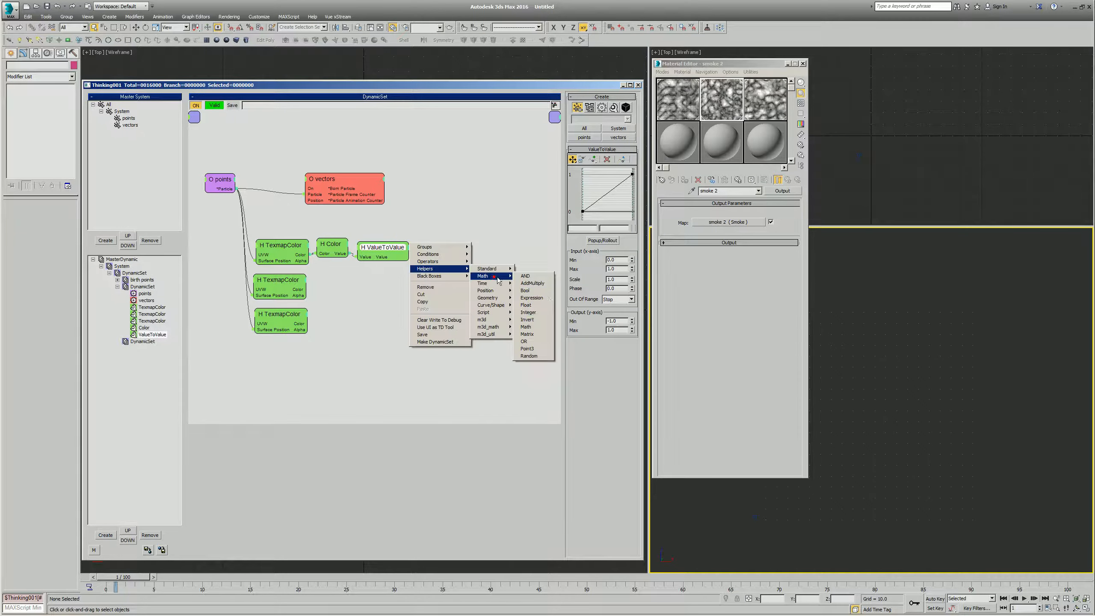
pyautogui.click(539, 349)
pyautogui.moveTo(447, 260); pyautogui.dragTo(448, 263)
# - Duplicate the Color and ValueToValue pair for the other two TexmapColor helpers and wire them to Point3's Y-Value and Z-Value
pyautogui.moveTo(321, 228)
pyautogui.mouseDown()
pyautogui.moveTo(383, 256)
pyautogui.moveTo(392, 320)
pyautogui.mouseUp()
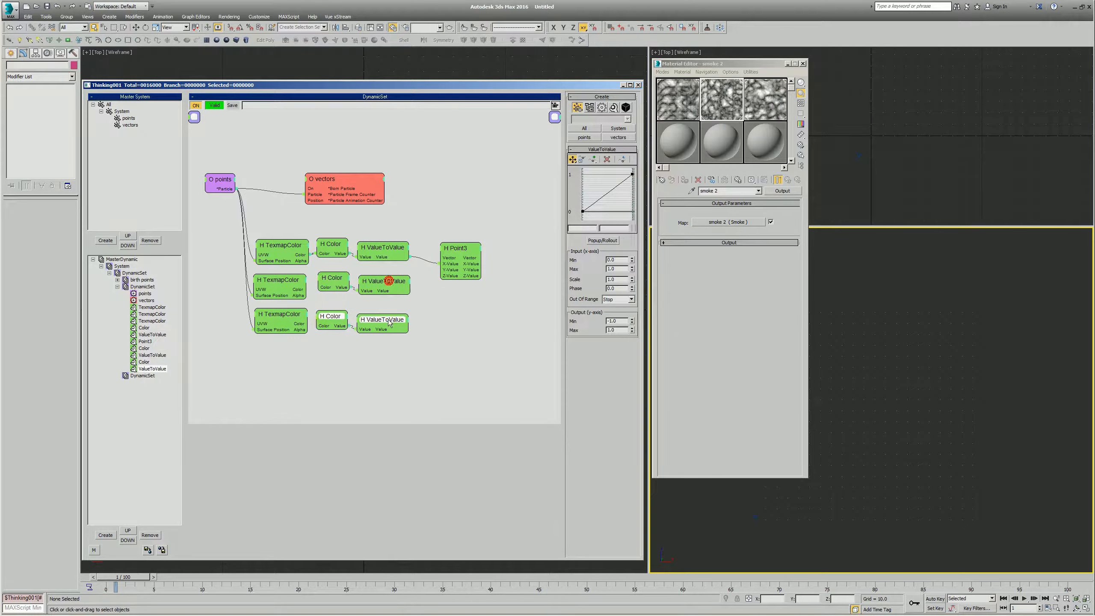
pyautogui.moveTo(306, 289); pyautogui.dragTo(320, 287)
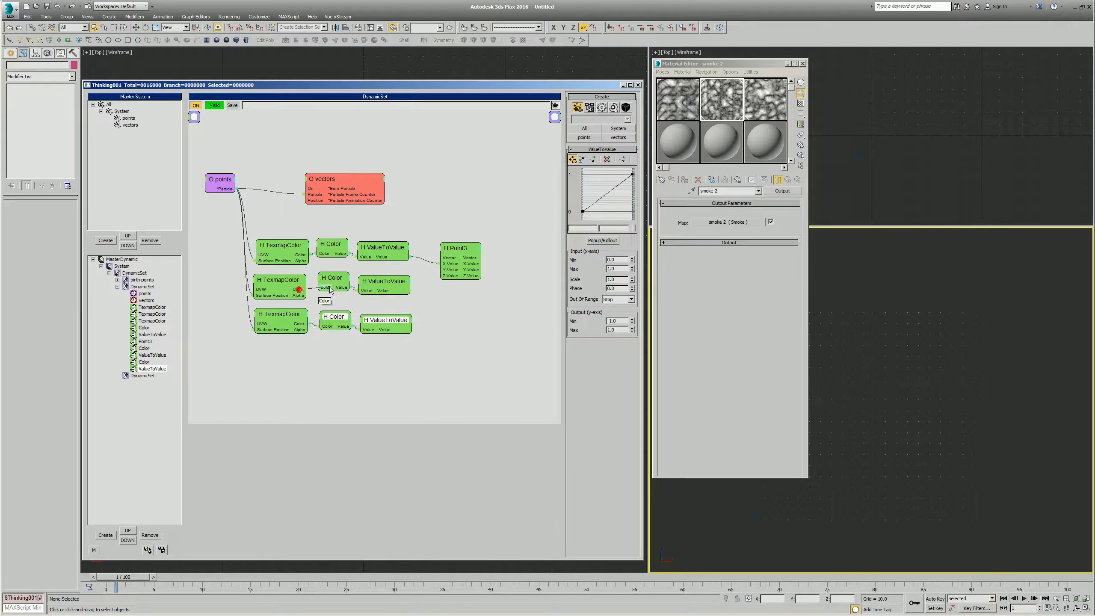
pyautogui.moveTo(409, 288); pyautogui.dragTo(411, 329)
pyautogui.moveTo(448, 266); pyautogui.dragTo(440, 270)
# - Move the vectors node beyond the Point3 helper, add a Direction input to it, and connect Point3's Vector output there
pyautogui.moveTo(344, 179); pyautogui.dragTo(493, 182)
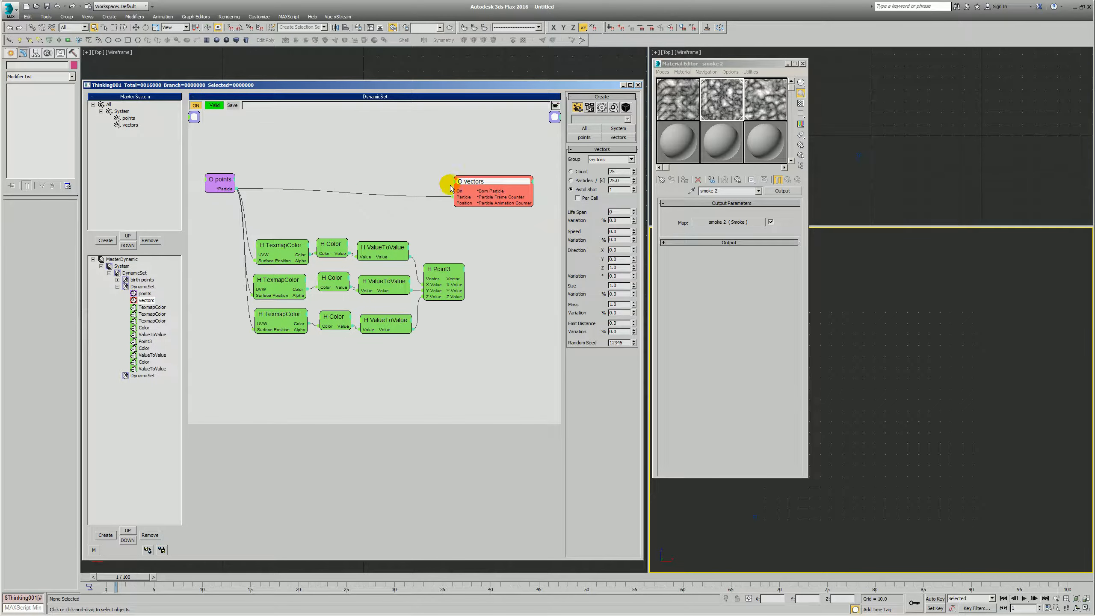
pyautogui.click(456, 182)
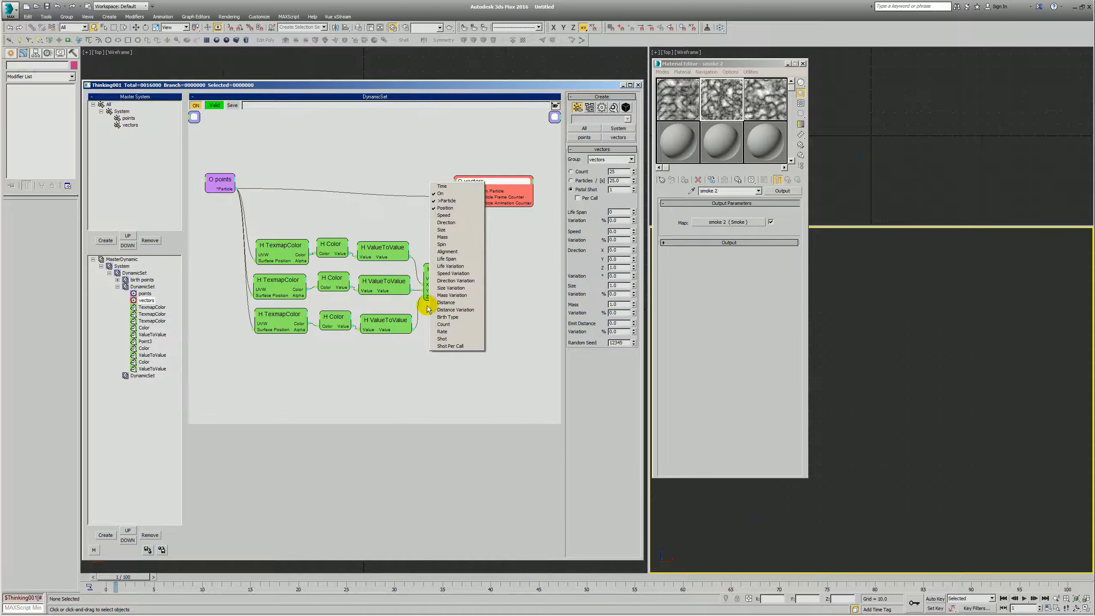
pyautogui.click(445, 222)
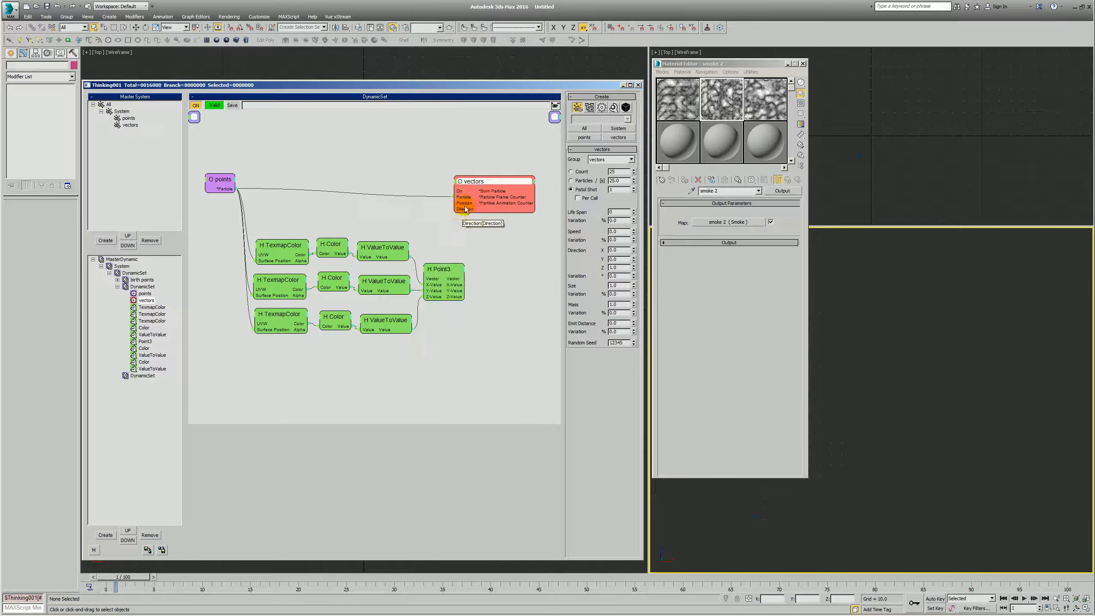
pyautogui.moveTo(460, 212); pyautogui.dragTo(440, 281)
# - Collapse the unused ports on the helper nodes and arrange the graph compactly between the points and vectors nodes
pyautogui.click(282, 279)
pyautogui.click(270, 317)
pyautogui.click(277, 263)
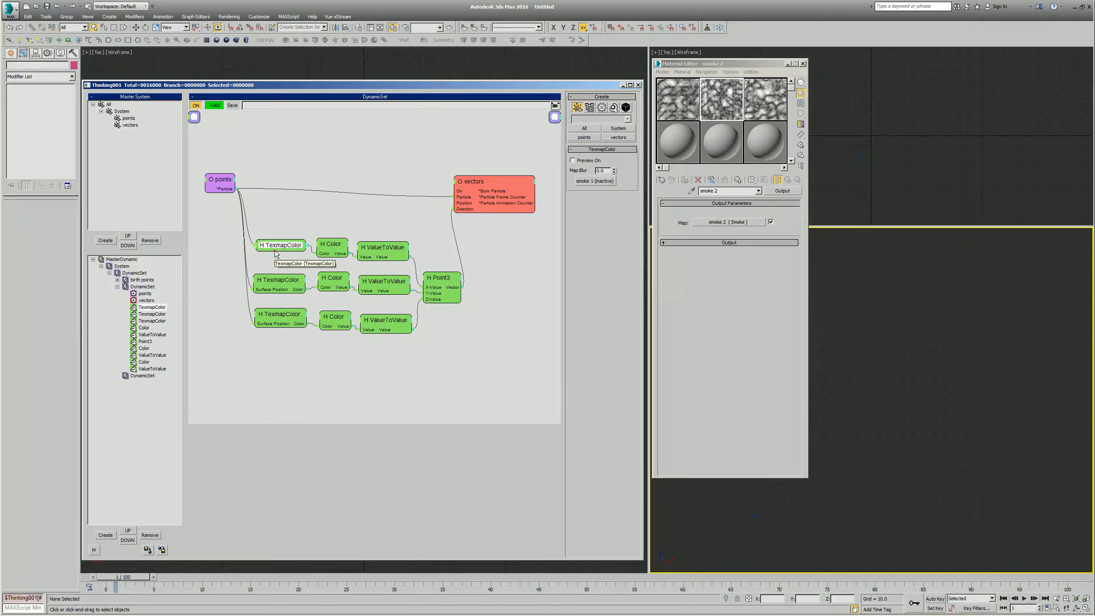
pyautogui.click(334, 253)
pyautogui.moveTo(333, 250); pyautogui.dragTo(382, 253)
pyautogui.moveTo(264, 356); pyautogui.dragTo(365, 312)
pyautogui.moveTo(438, 282); pyautogui.dragTo(412, 246)
pyautogui.click(262, 222)
pyautogui.moveTo(472, 184); pyautogui.dragTo(462, 192)
# - Raise the vectors node's Speed and examine the particle directions across the 3D grid
pyautogui.press('m')
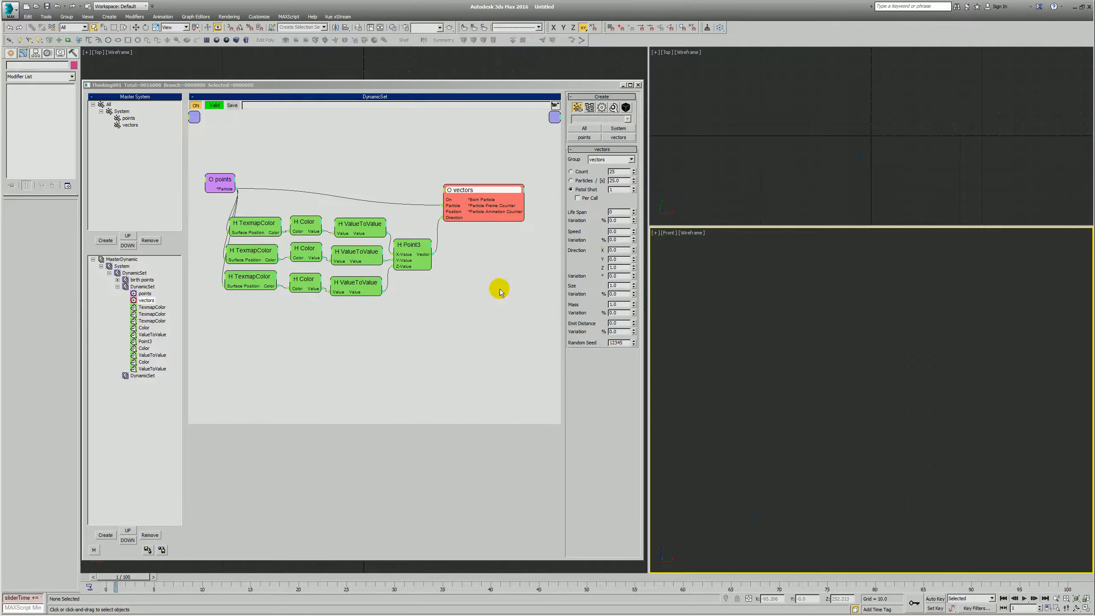
pyautogui.click(492, 119)
pyautogui.click(620, 232)
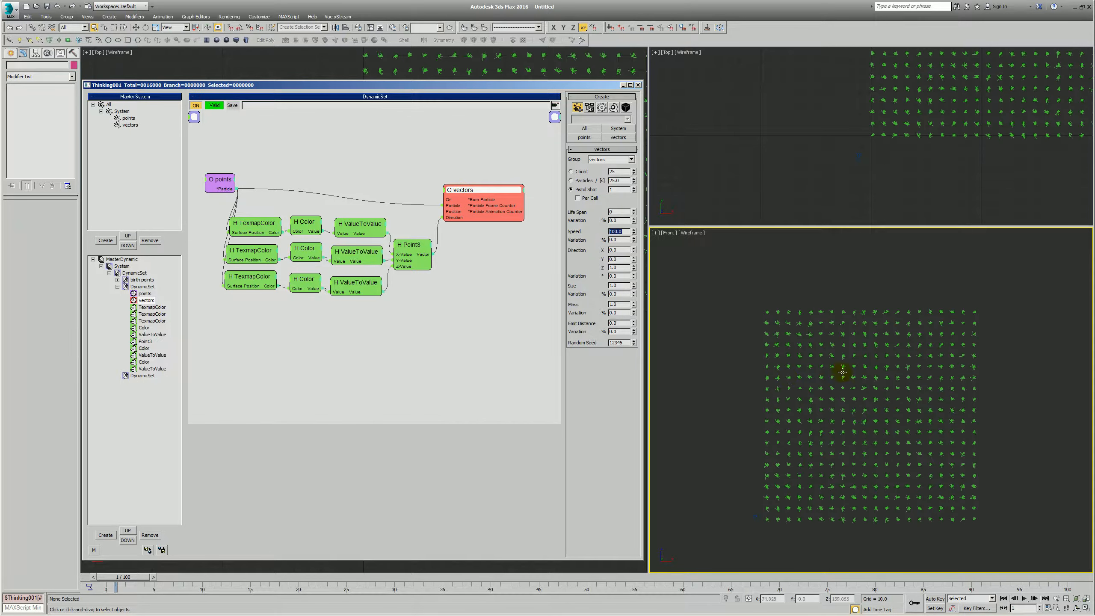
pyautogui.click(873, 416)
pyautogui.keyDown('alt'); pyautogui.moveTo(853, 378); pyautogui.dragTo(787, 383, button='middle'); pyautogui.keyUp('alt')
pyautogui.keyDown('ctrl'); pyautogui.keyDown('alt'); pyautogui.moveTo(707, 380); pyautogui.dragTo(769, 382, button='middle'); pyautogui.keyUp('alt'); pyautogui.keyUp('ctrl')
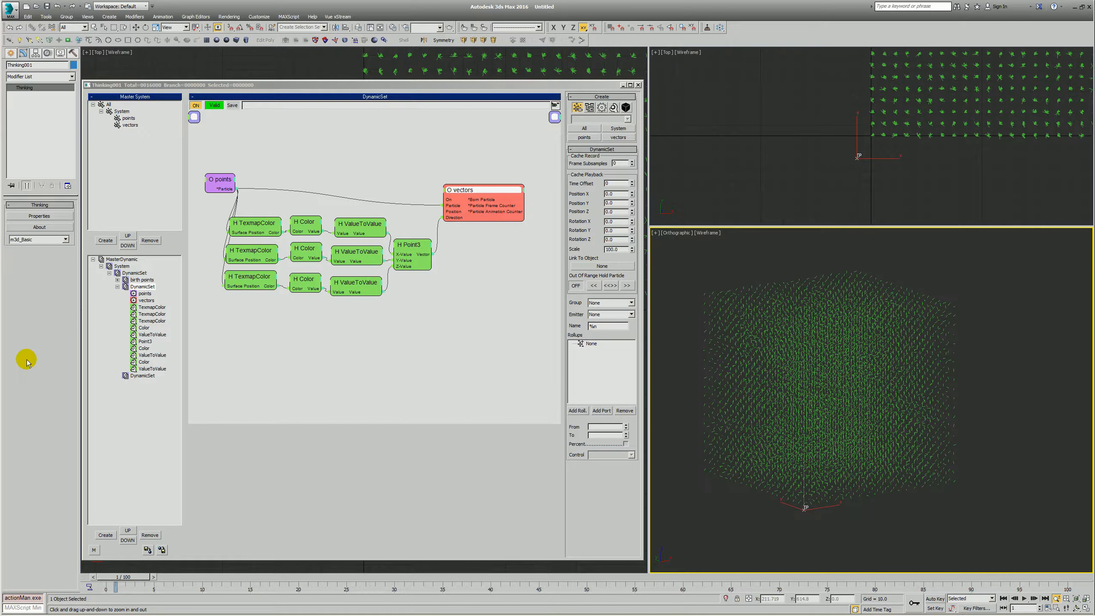
# - Open the empty last DynamicSet and switch the lower viewport to a Top view of the grid with nothing selected
pyautogui.click(117, 286)
pyautogui.click(142, 294)
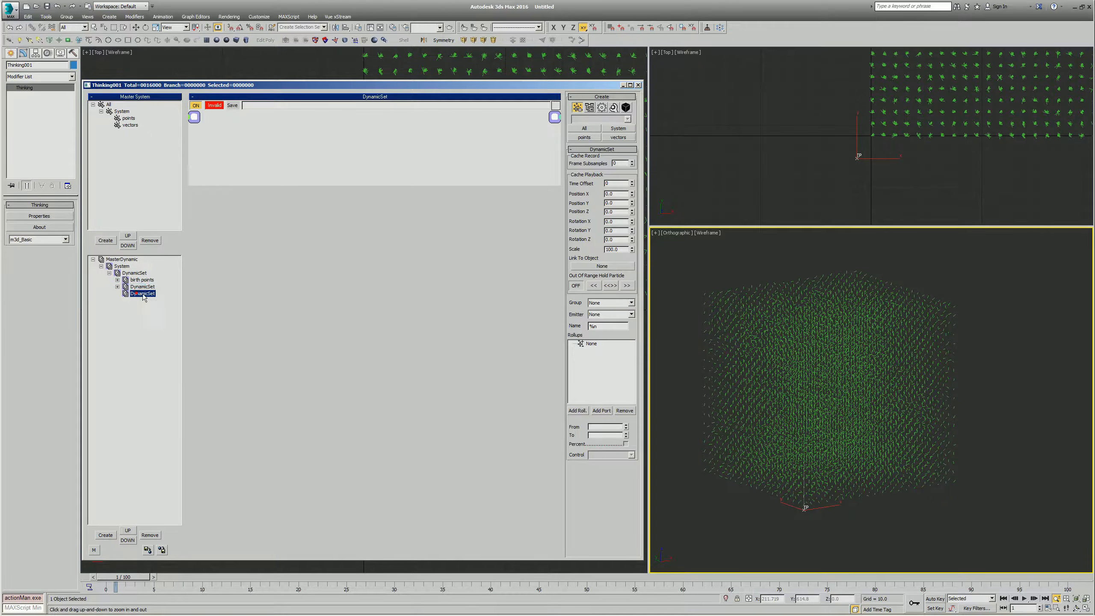
pyautogui.click(763, 379)
pyautogui.press('t')
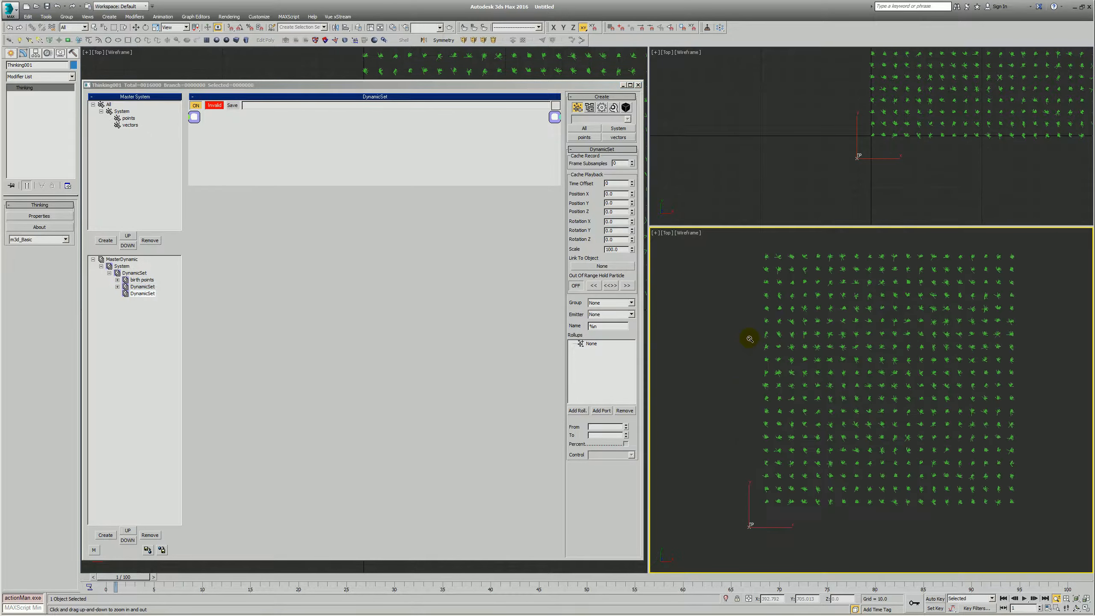
pyautogui.keyDown('ctrl'); pyautogui.keyDown('alt'); pyautogui.moveTo(744, 409); pyautogui.dragTo(813, 327, button='middle'); pyautogui.keyUp('alt'); pyautogui.keyUp('ctrl')
pyautogui.click(814, 294)
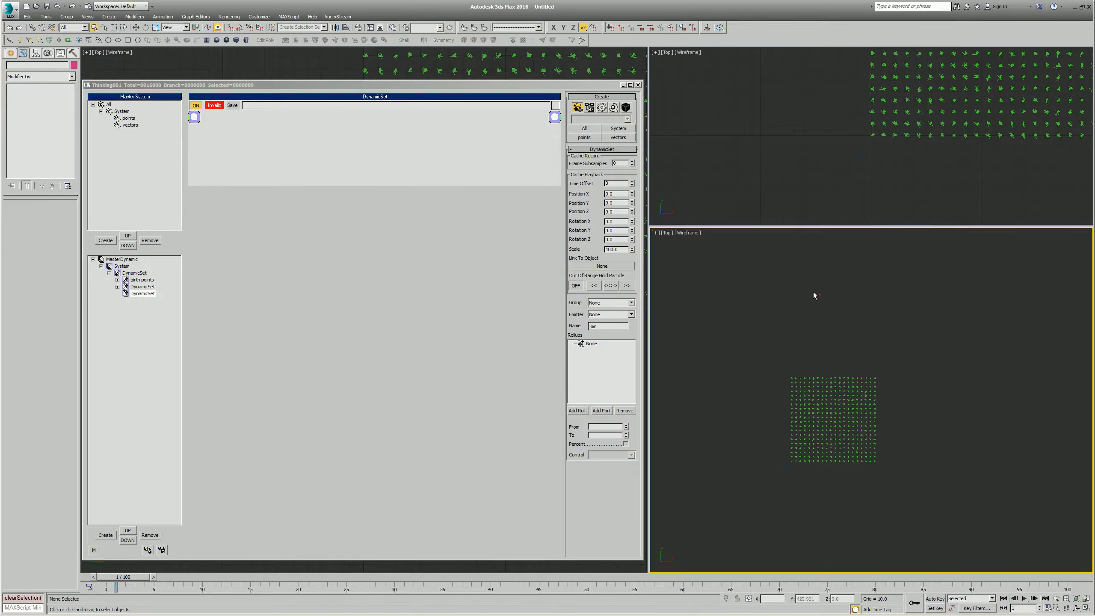
# - Create a row of three geospheres above the particle grid, the last one about 25 units in radius
pyautogui.click(232, 37)
pyautogui.moveTo(771, 340); pyautogui.dragTo(731, 325)
pyautogui.hotkey('alt', 'z')
# - Place the smoke 1 map in the Diffuse slot of the first standard material and finish creating geospheres
pyautogui.press('m')
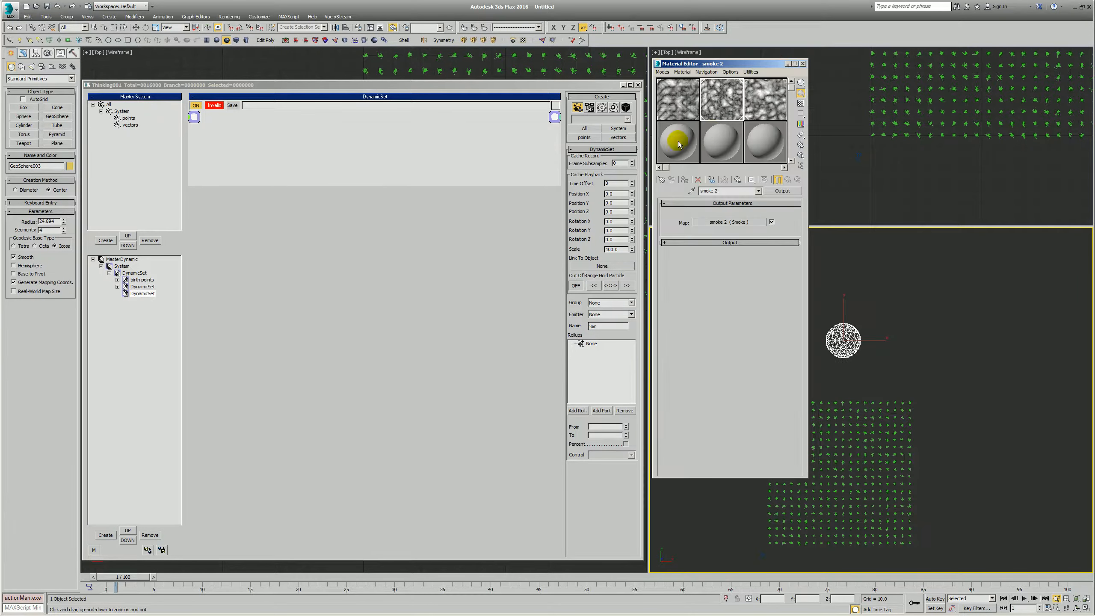
pyautogui.moveTo(685, 121); pyautogui.dragTo(706, 190)
pyautogui.moveTo(719, 258); pyautogui.dragTo(722, 257)
pyautogui.click(723, 294)
pyautogui.scroll(-5, 892, 362)
pyautogui.scroll(4, 864, 356)
pyautogui.scroll(-2, 864, 361)
pyautogui.scroll(5, 862, 345)
pyautogui.rightClick(872, 315)
# - Place the smoke 2 map in the Diffuse slot of 08 - Default and smoke 3 in that of 09 - Default
pyautogui.click(714, 141)
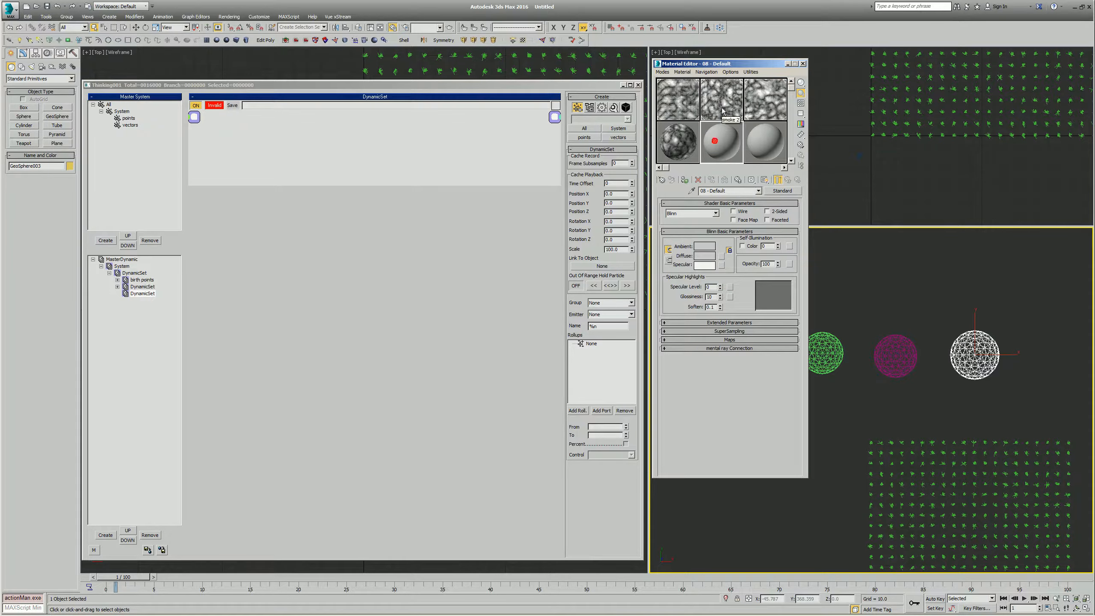
pyautogui.moveTo(722, 259); pyautogui.dragTo(721, 257)
pyautogui.click(722, 294)
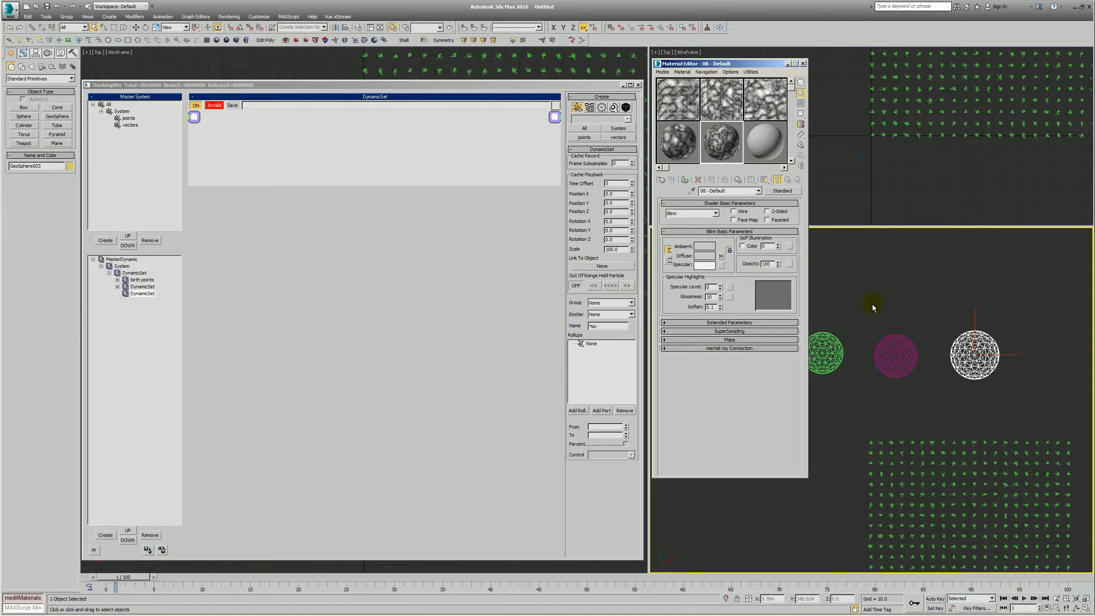
pyautogui.click(763, 141)
pyautogui.moveTo(745, 204); pyautogui.dragTo(722, 257)
pyautogui.click(723, 294)
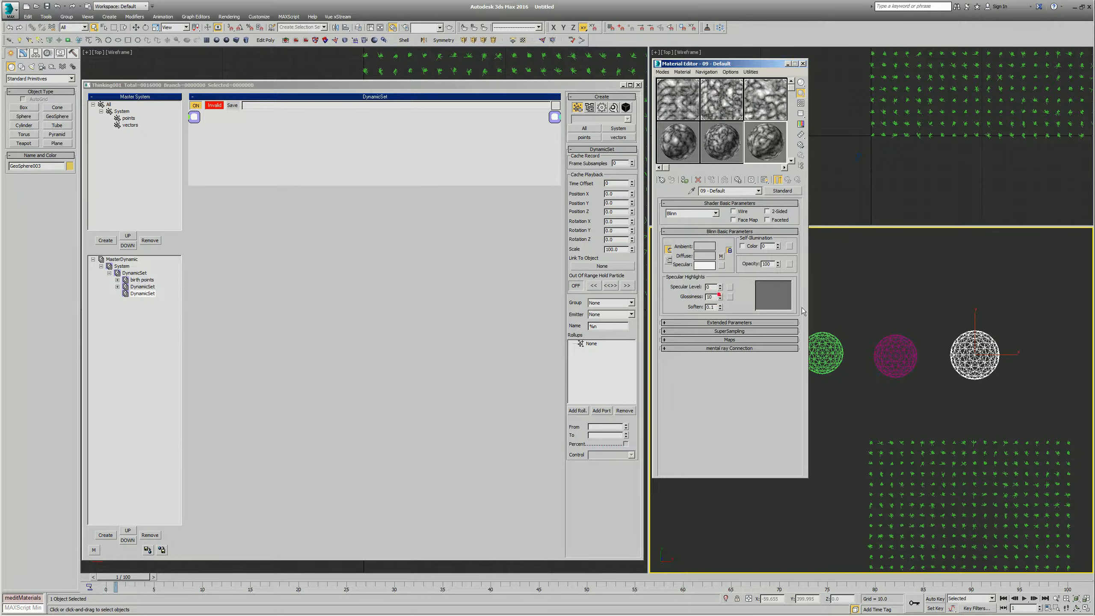
# - Assign the 07, 08 and 09 - Default smoke materials to the first, second and third geospheres of the row respectively
pyautogui.click(888, 207)
pyautogui.click(1001, 304)
pyautogui.scroll(-3, 981, 329)
pyautogui.moveTo(972, 313); pyautogui.dragTo(998, 335)
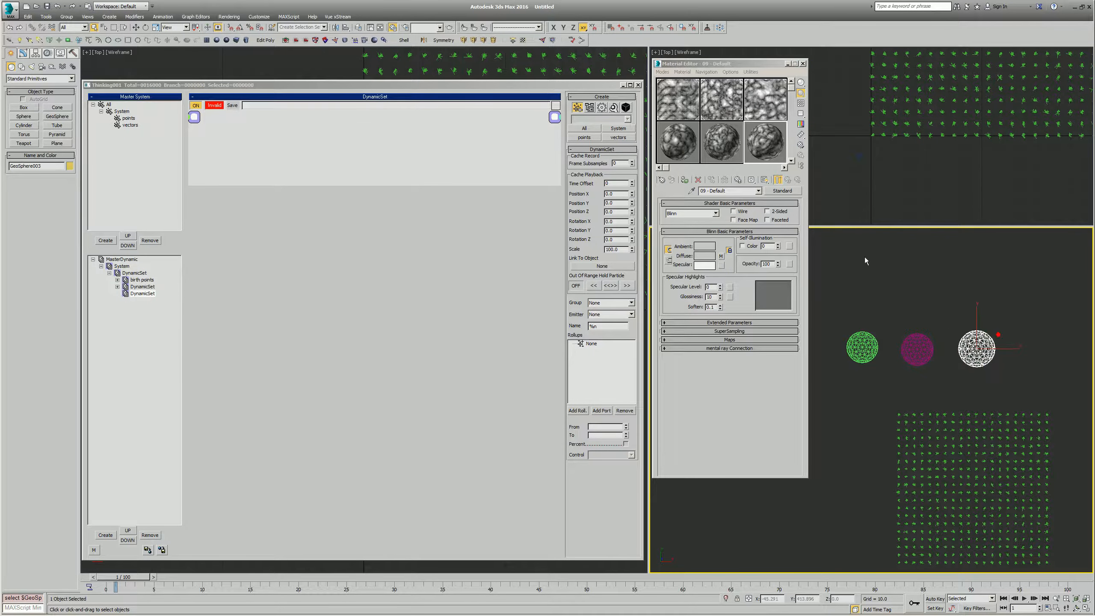
pyautogui.click(690, 147)
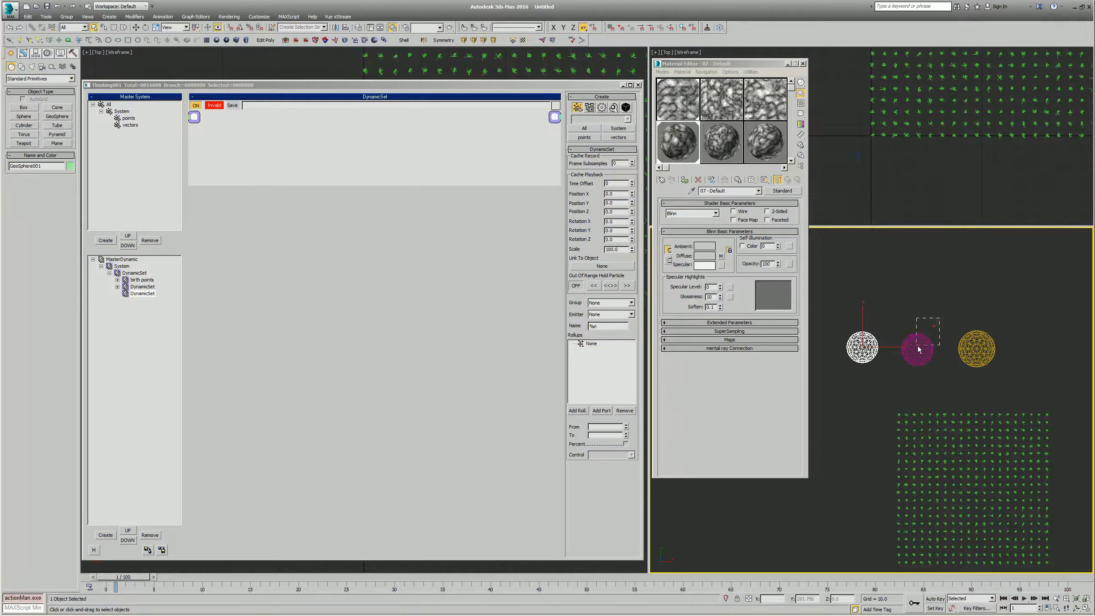
pyautogui.click(926, 335)
pyautogui.click(710, 117)
pyautogui.click(685, 180)
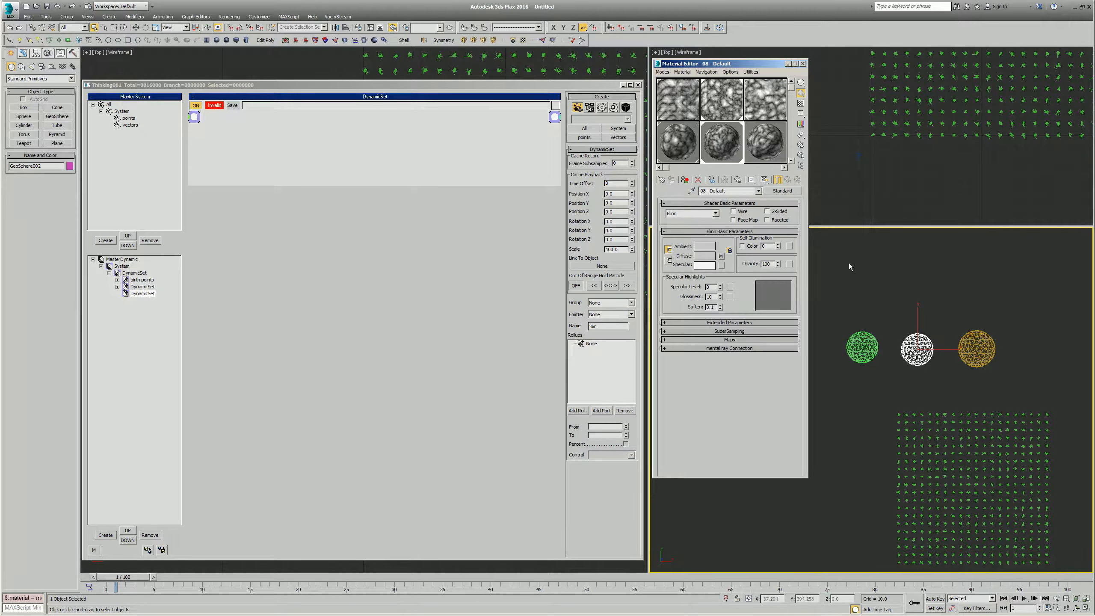
pyautogui.click(964, 346)
pyautogui.click(758, 160)
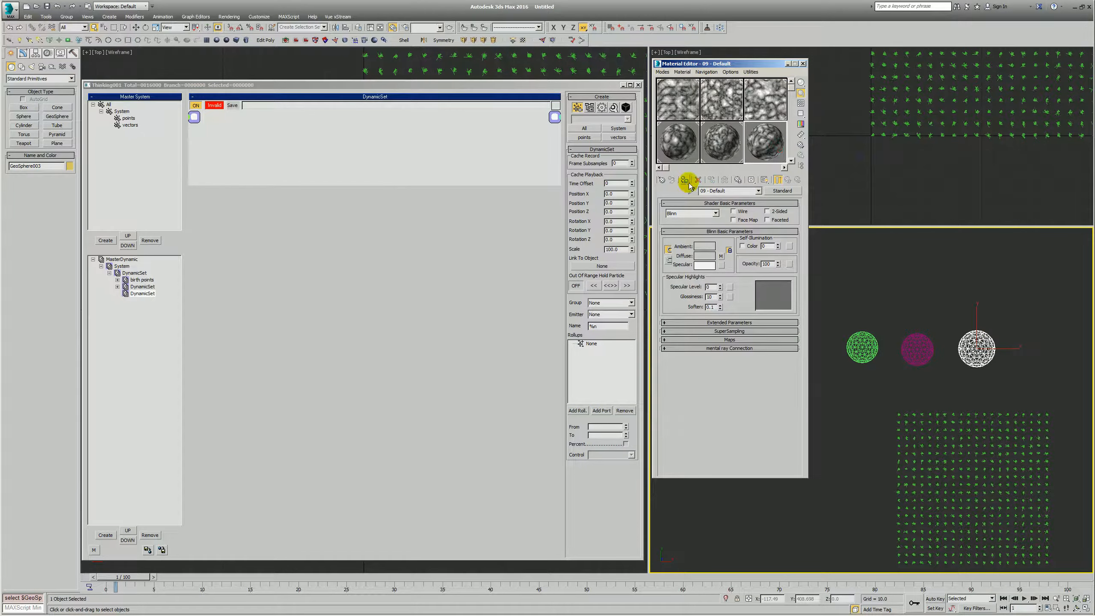
# - Add a ParamBlock operator to the empty DynamicSet and pick the first geosphere, GeoSphere001, as its object
pyautogui.rightClick(349, 203)
pyautogui.moveTo(311, 162)
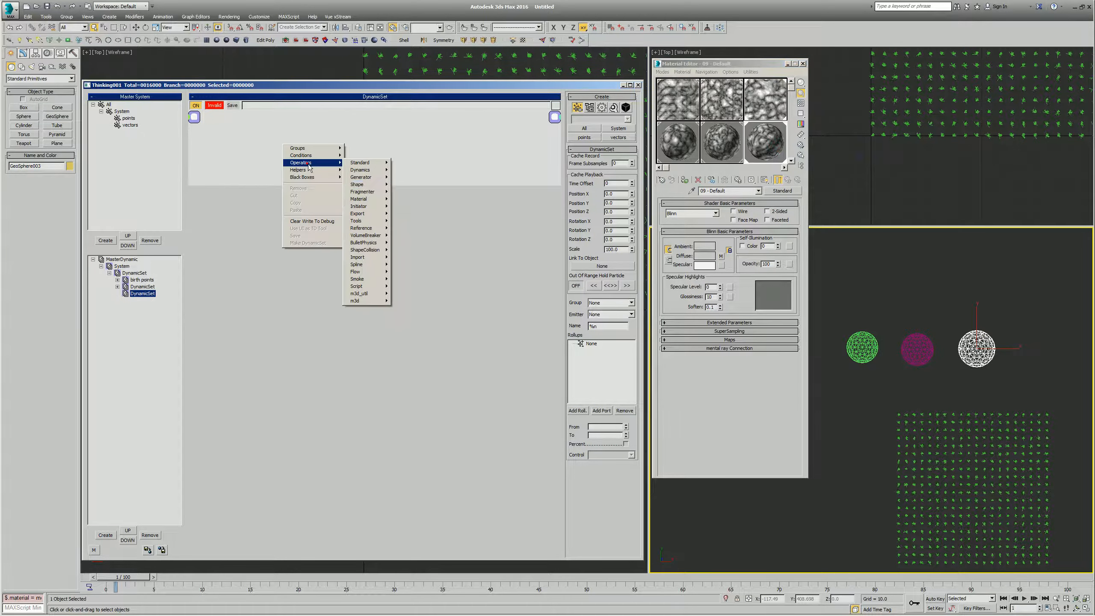
pyautogui.click(366, 162)
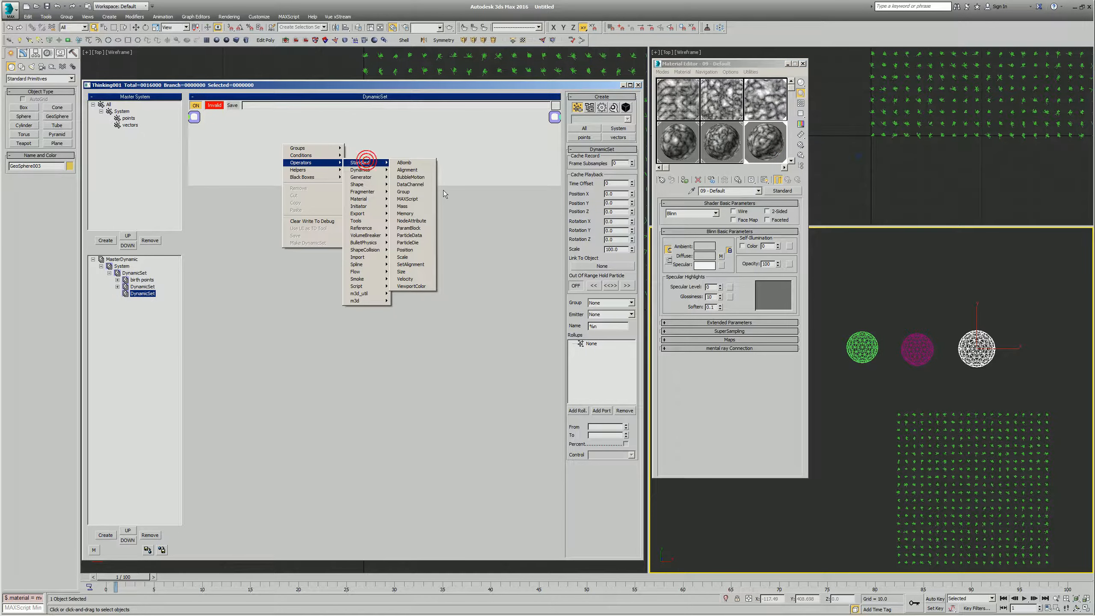
pyautogui.click(408, 228)
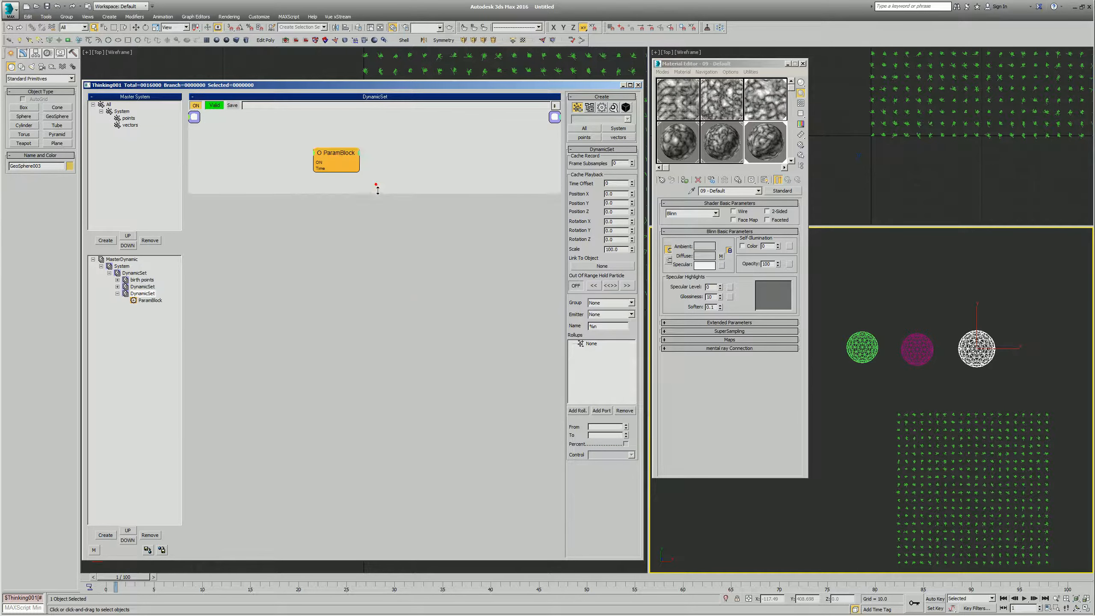
pyautogui.click(369, 157)
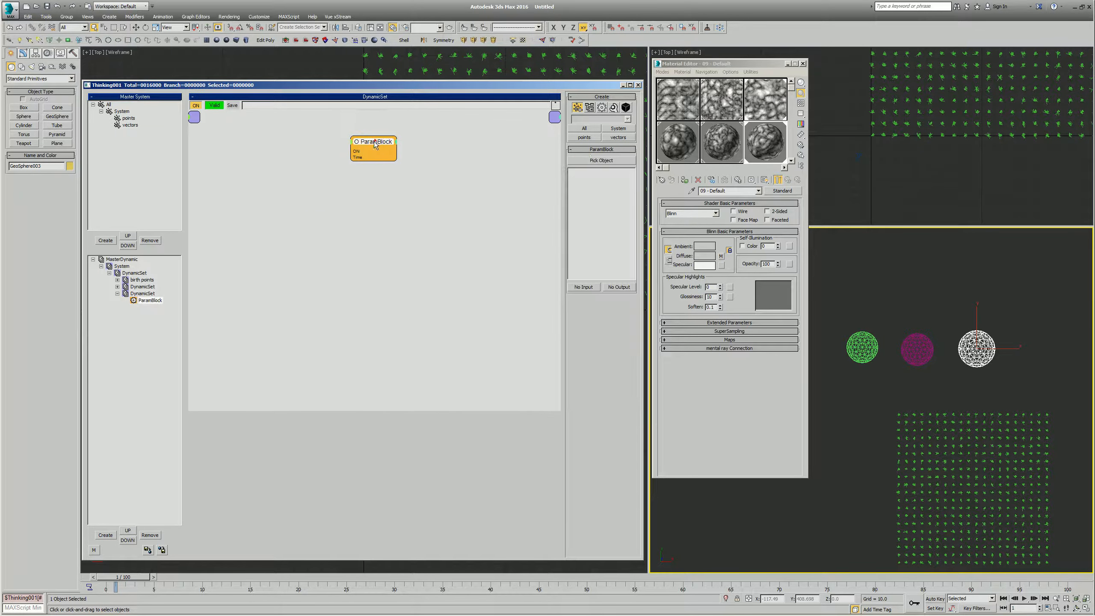
pyautogui.click(587, 162)
pyautogui.click(860, 346)
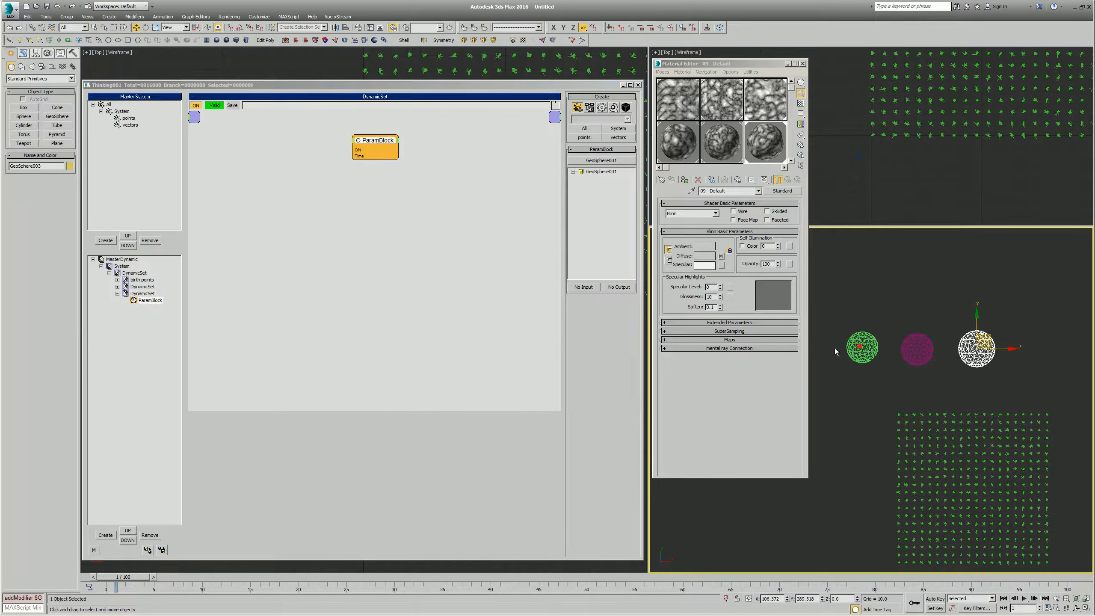
# - Expose the Size parameter of the Diffuse Color smoke map in 07 - Default as an input on the ParamBlock
pyautogui.click(572, 171)
pyautogui.click(581, 192)
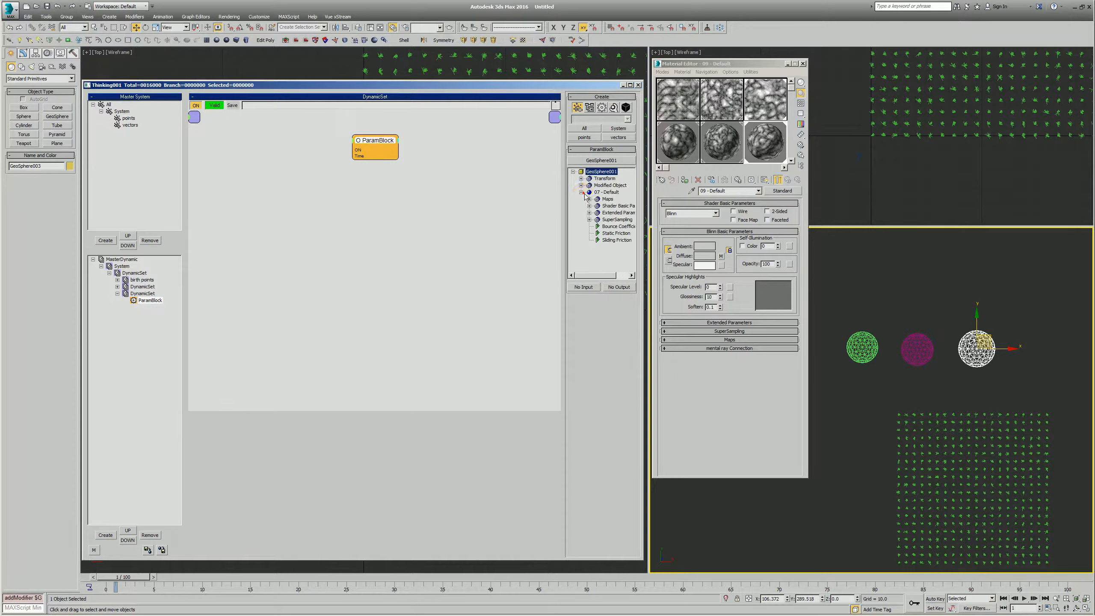
pyautogui.click(589, 200)
pyautogui.moveTo(594, 276); pyautogui.dragTo(602, 276)
pyautogui.click(580, 213)
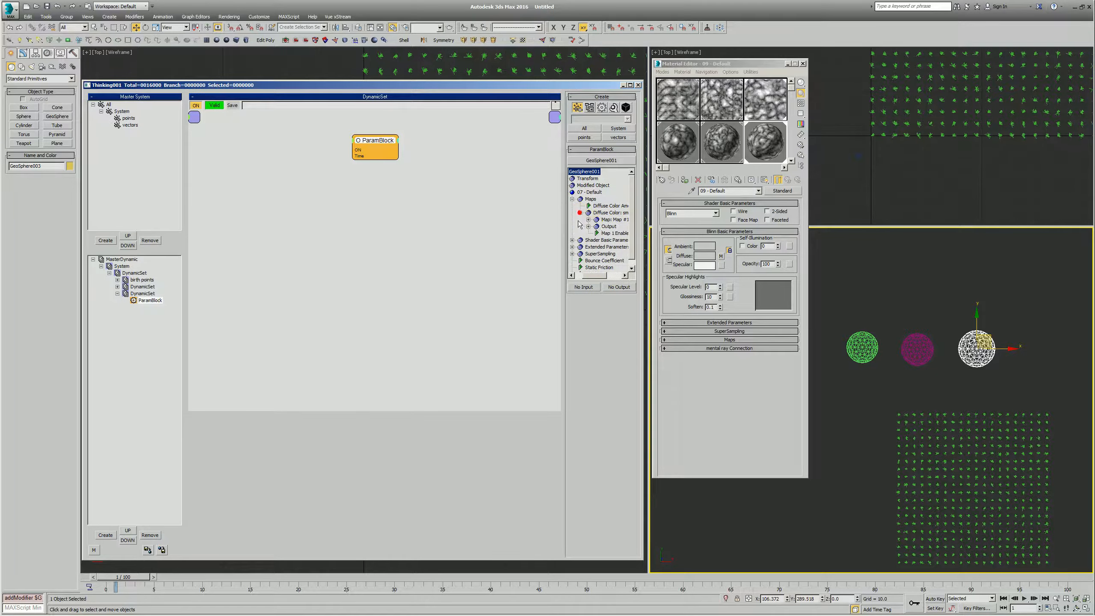
pyautogui.click(589, 220)
pyautogui.moveTo(632, 223); pyautogui.dragTo(633, 236)
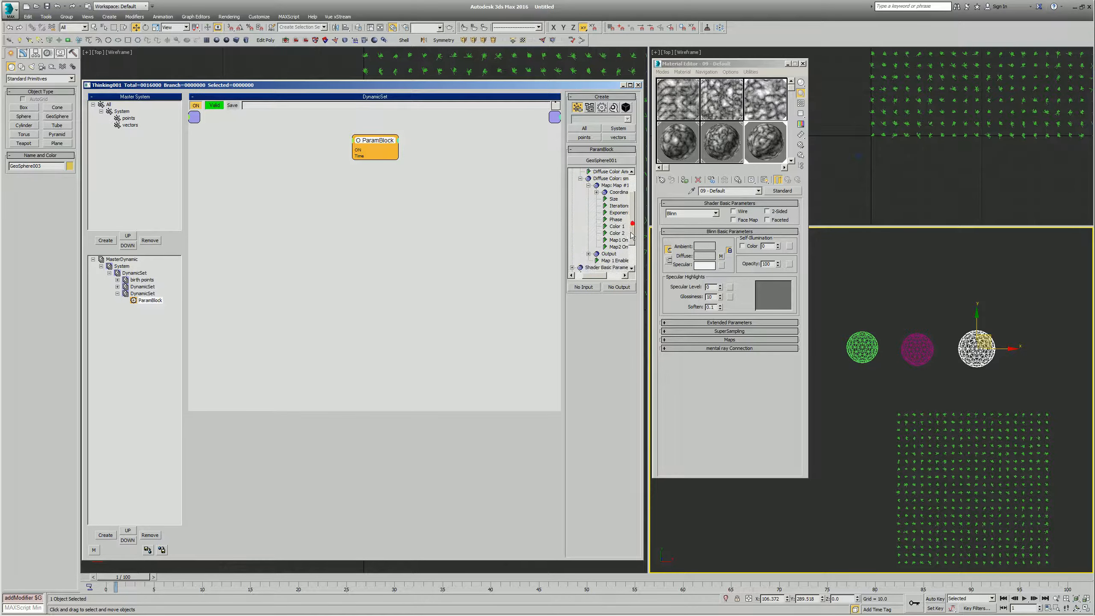
pyautogui.click(593, 275)
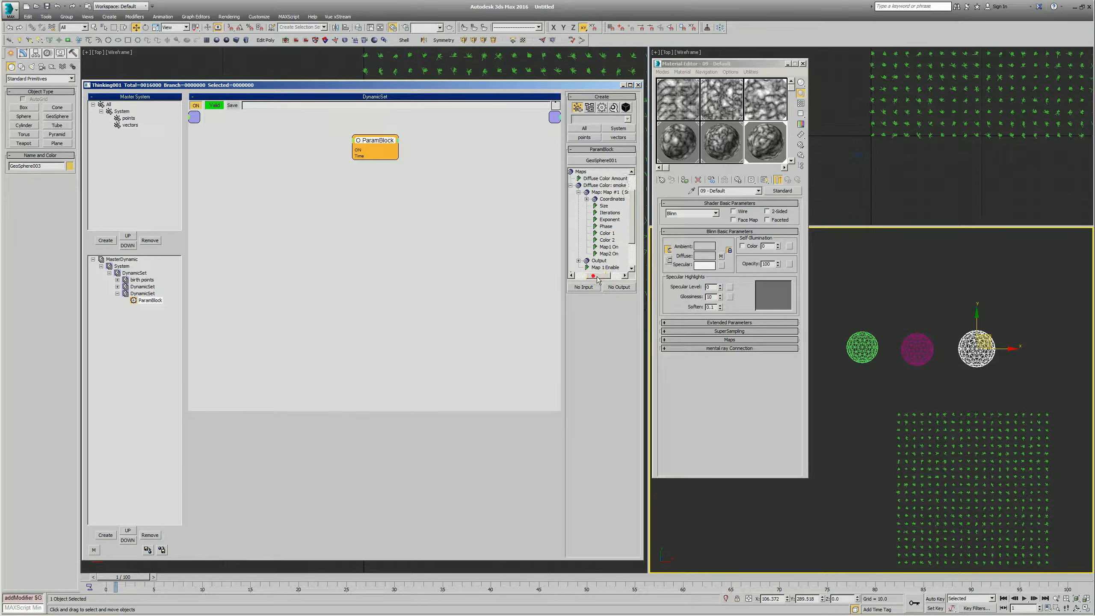
pyautogui.click(583, 287)
# - Make two copies of the ParamBlock below the original and turn on Edit on the fly for MasterDynamic
pyautogui.keyDown('shift'); pyautogui.moveTo(377, 143); pyautogui.dragTo(379, 186); pyautogui.keyUp('shift')
pyautogui.keyDown('shift'); pyautogui.moveTo(379, 187); pyautogui.dragTo(378, 232); pyautogui.keyUp('shift')
pyautogui.click(132, 260)
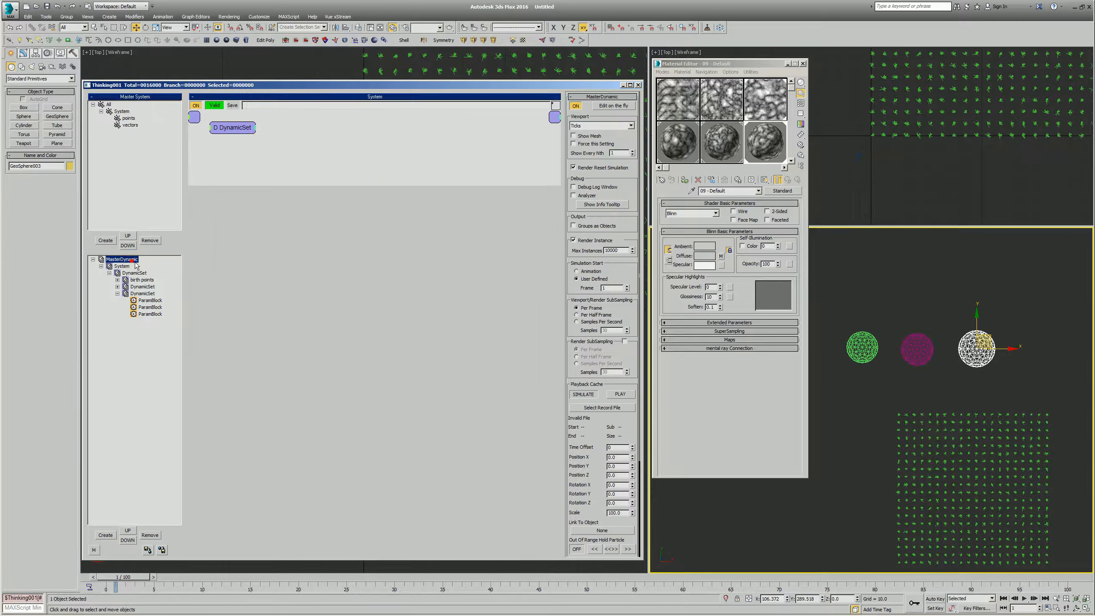
pyautogui.click(604, 107)
# - Close the Material Editor and deselect the third geosphere
pyautogui.click(723, 382)
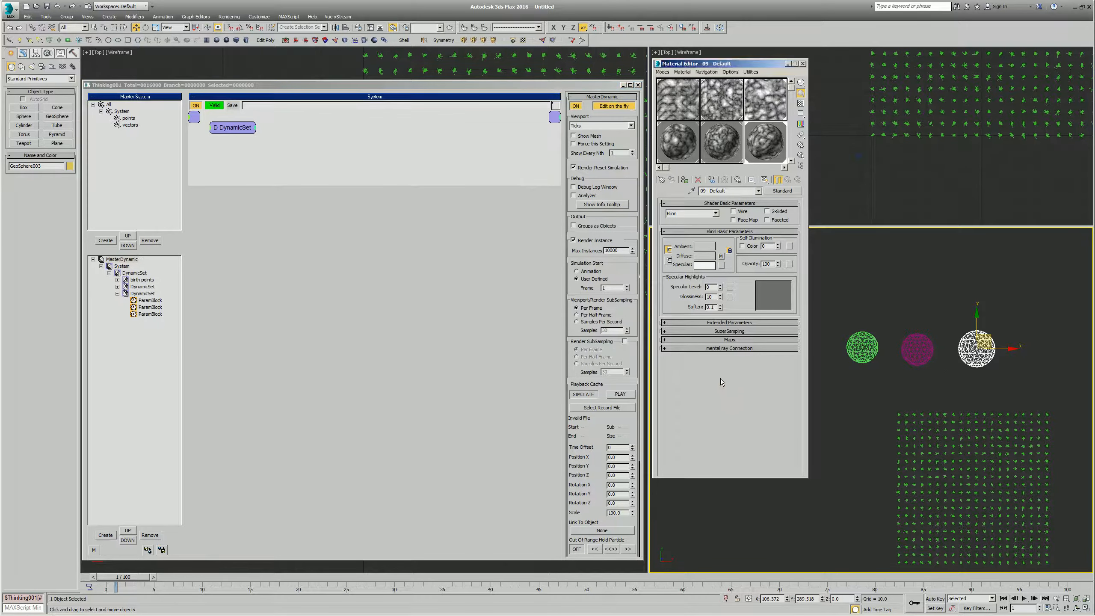
pyautogui.press('m')
pyautogui.moveTo(703, 381); pyautogui.dragTo(743, 458, button='middle')
pyautogui.scroll(-6, 743, 457)
pyautogui.scroll(3, 795, 431)
pyautogui.moveTo(795, 431); pyautogui.dragTo(760, 382, button='middle')
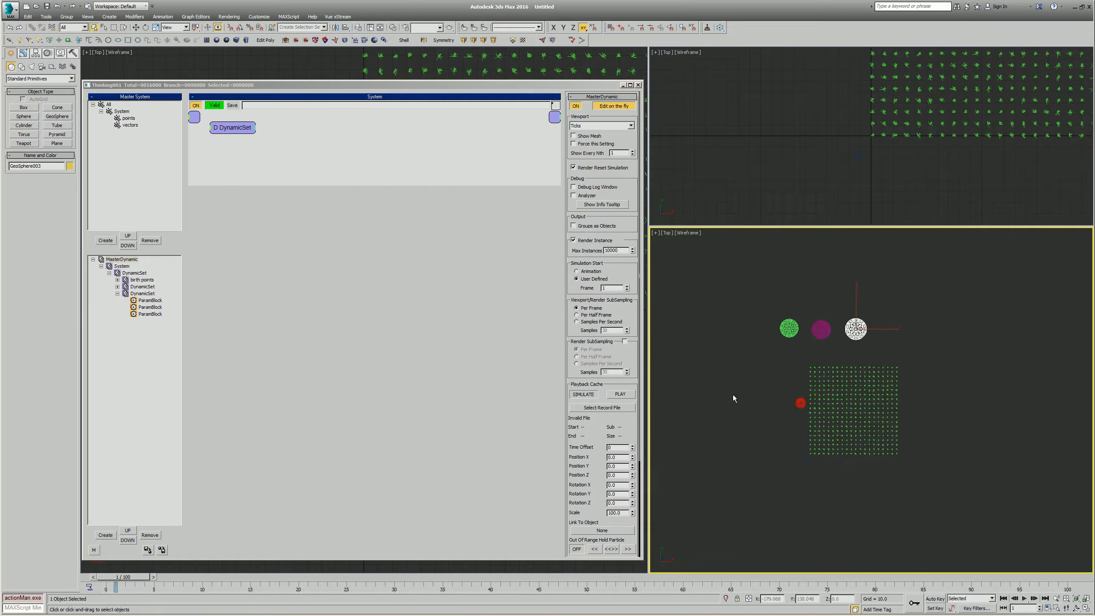
pyautogui.click(788, 395)
pyautogui.scroll(3, 786, 393)
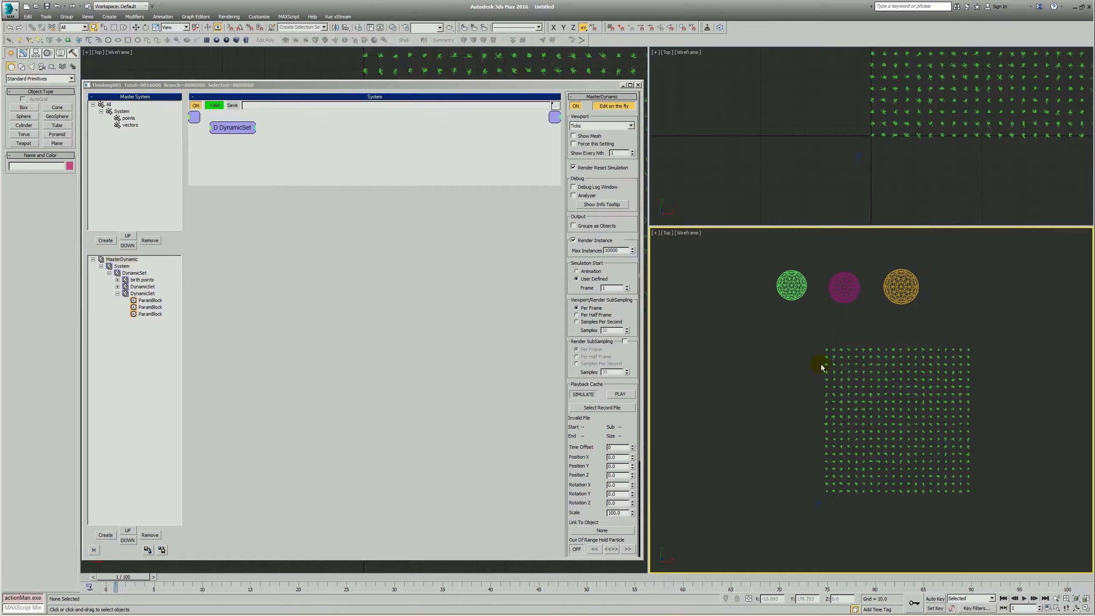
# - Save the scene as "3d Noise - js mx16 tp64x - v005" in the scenes folder
pyautogui.hotkey('ctrl', 's')
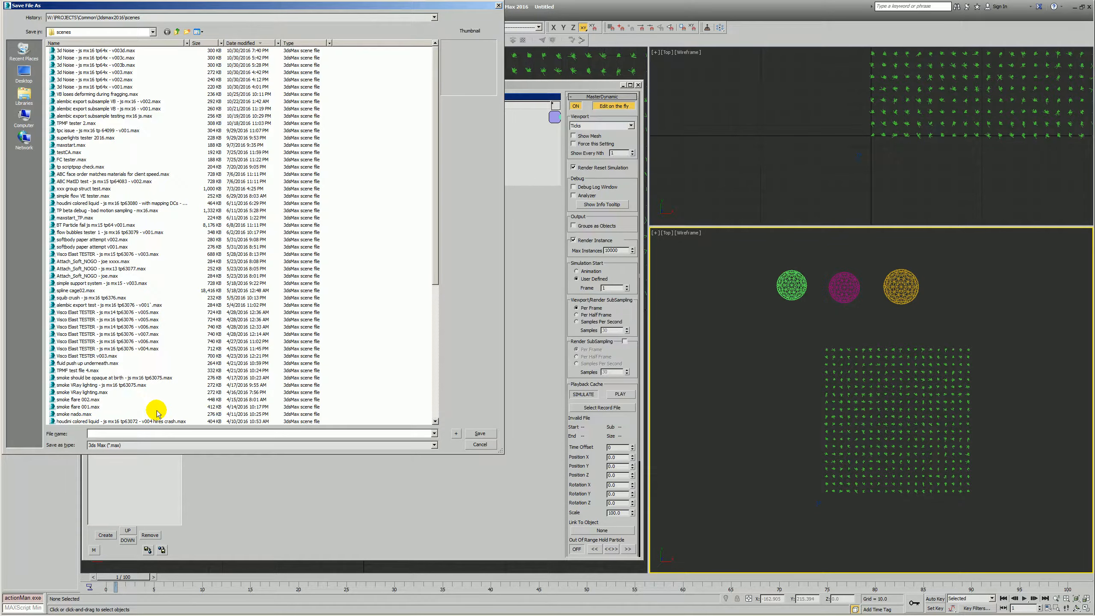
pyautogui.write('3d Noise - js mx16 tp64x - v00')
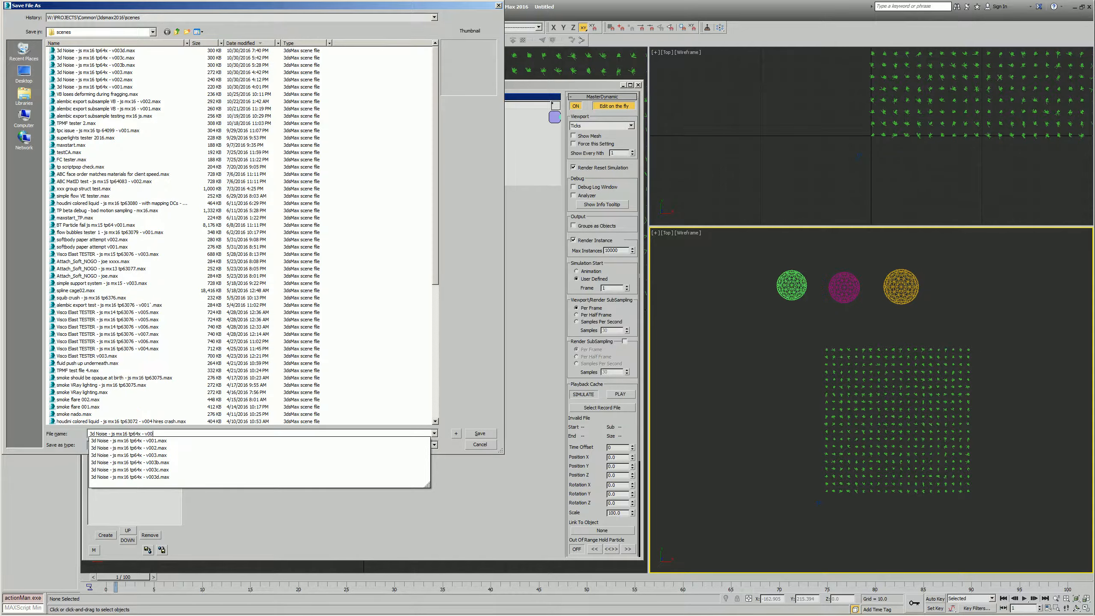
pyautogui.write('5')
pyautogui.press('Return')
# - Rename the DynamicSet holding the three ParamBlocks as "texture control" and shift its blocks within the workspace
pyautogui.hotkey('alt', 'z')
pyautogui.scroll(-5, 781, 411)
pyautogui.scroll(3, 845, 369)
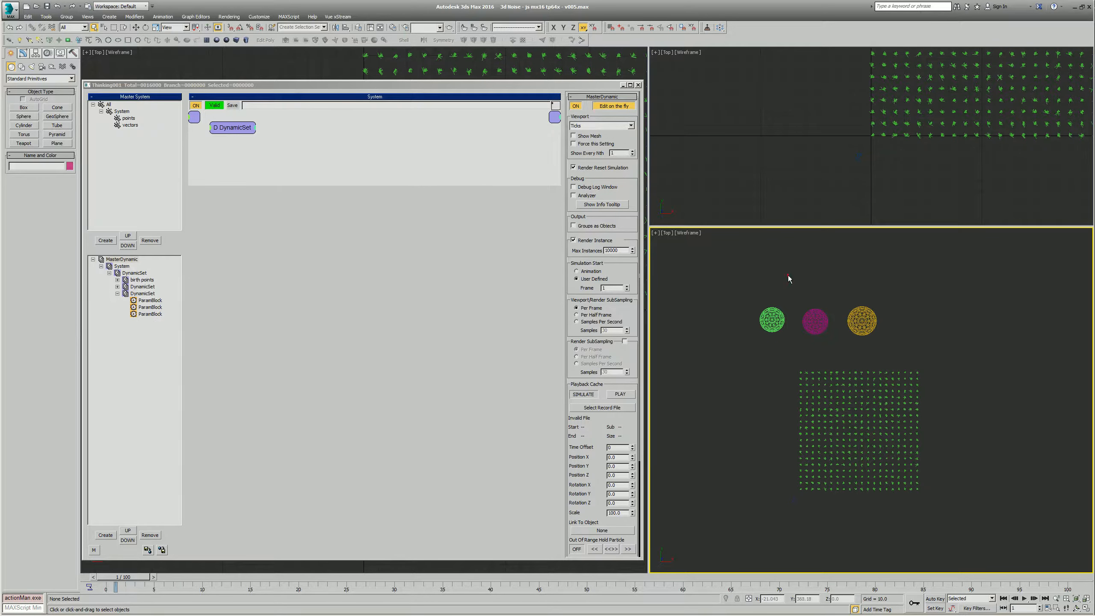
pyautogui.doubleClick(136, 294)
pyautogui.write('texture cont')
pyautogui.write('rol')
pyautogui.press('Return')
pyautogui.moveTo(441, 145); pyautogui.dragTo(486, 181, button='middle')
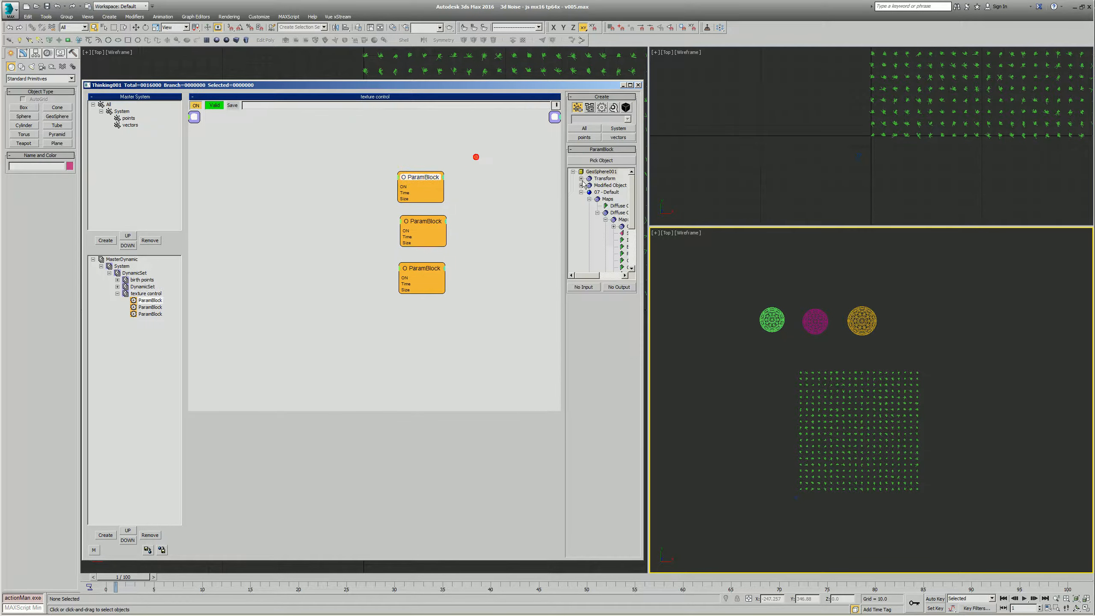
# - Reassign the second ParamBlock to the middle geosphere and the third ParamBlock to the last geosphere
pyautogui.click(476, 225)
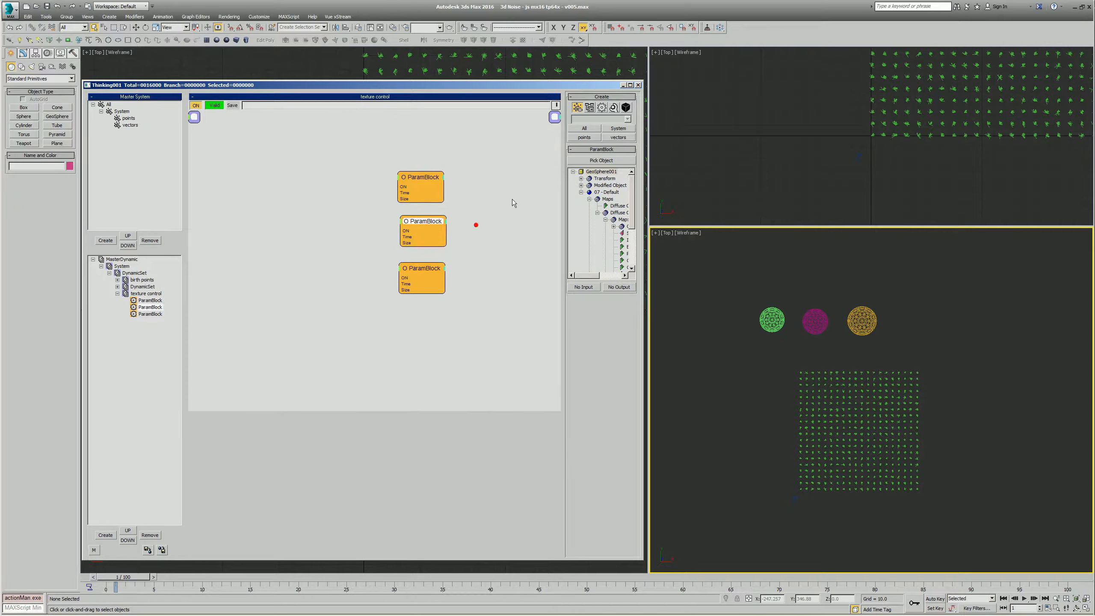
pyautogui.click(604, 160)
pyautogui.click(800, 326)
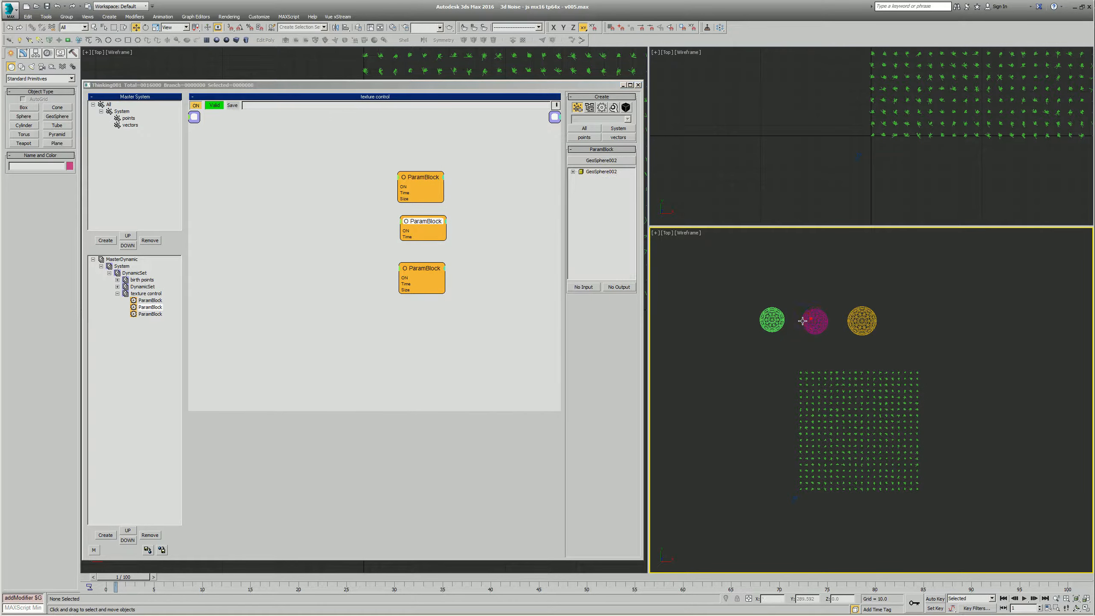
pyautogui.click(611, 163)
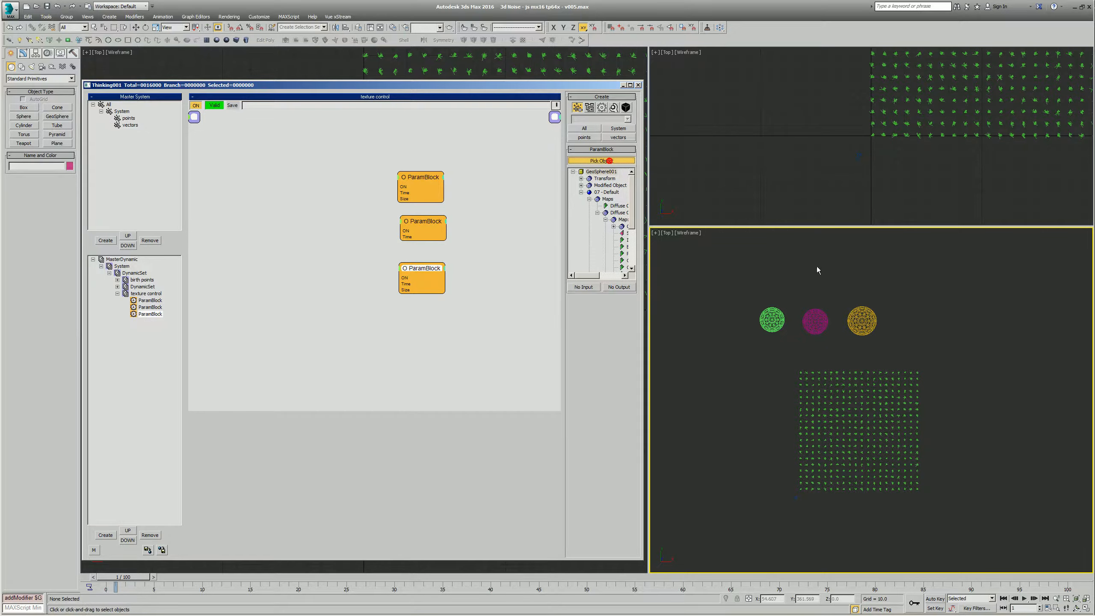
pyautogui.click(857, 319)
# - Expose the Size and Phase parameters of the smoke 2 map in 08 - Default as inputs on the second ParamBlock
pyautogui.click(441, 221)
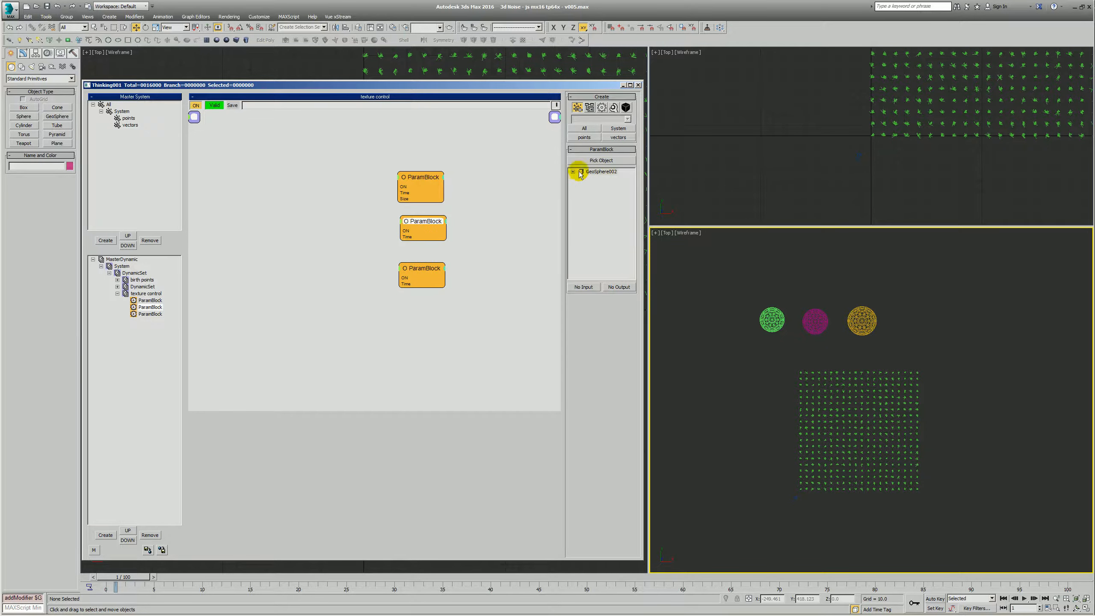
pyautogui.click(572, 171)
pyautogui.click(581, 193)
pyautogui.click(590, 199)
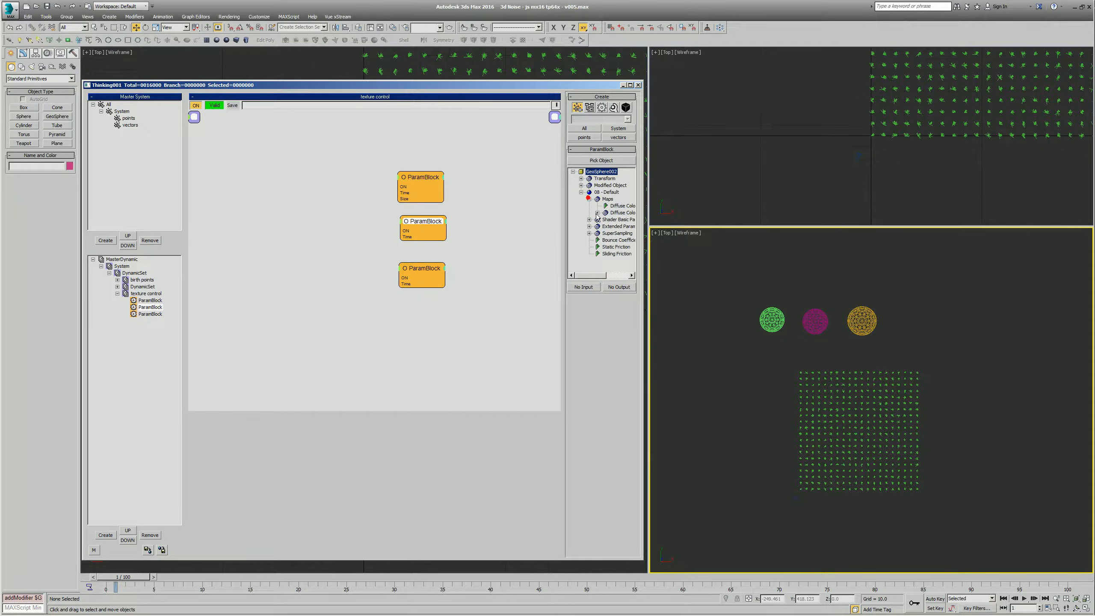
pyautogui.click(597, 212)
pyautogui.click(605, 218)
pyautogui.click(601, 240)
pyautogui.click(589, 287)
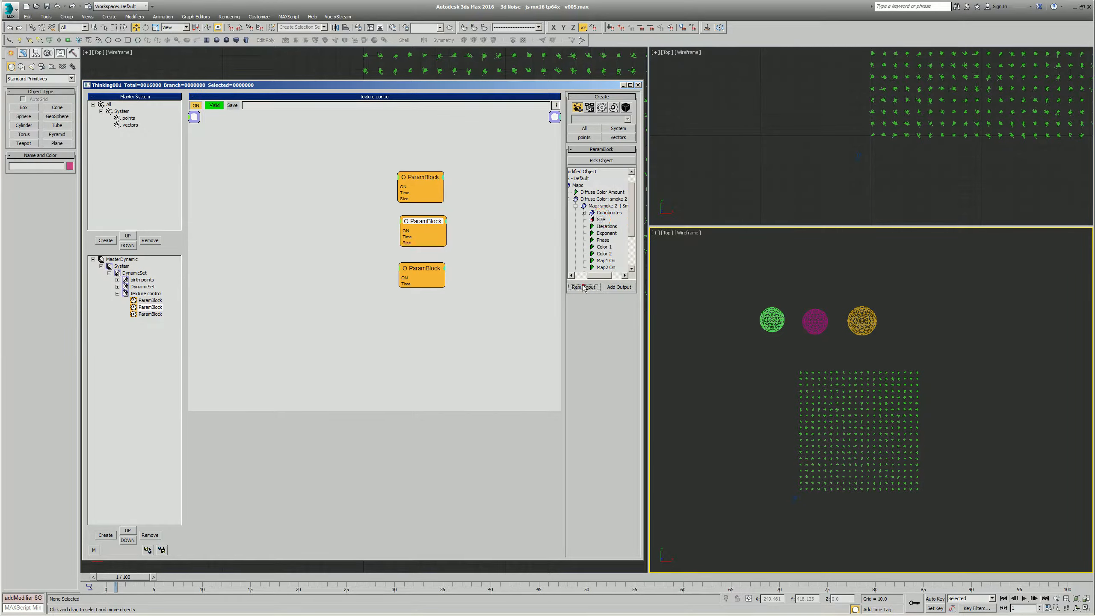
pyautogui.click(584, 287)
# - Move the third ParamBlock lower and expose Size and Phase of the smoke 3 map in 09 - Default as its inputs
pyautogui.moveTo(425, 270); pyautogui.dragTo(420, 293)
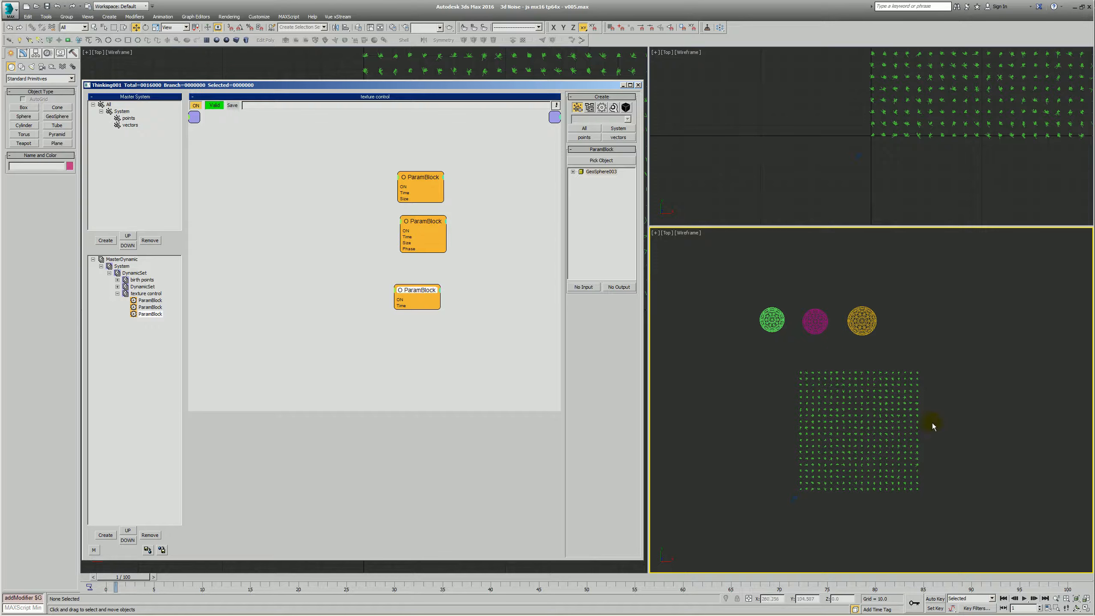
pyautogui.rightClick(466, 280)
pyautogui.click(572, 172)
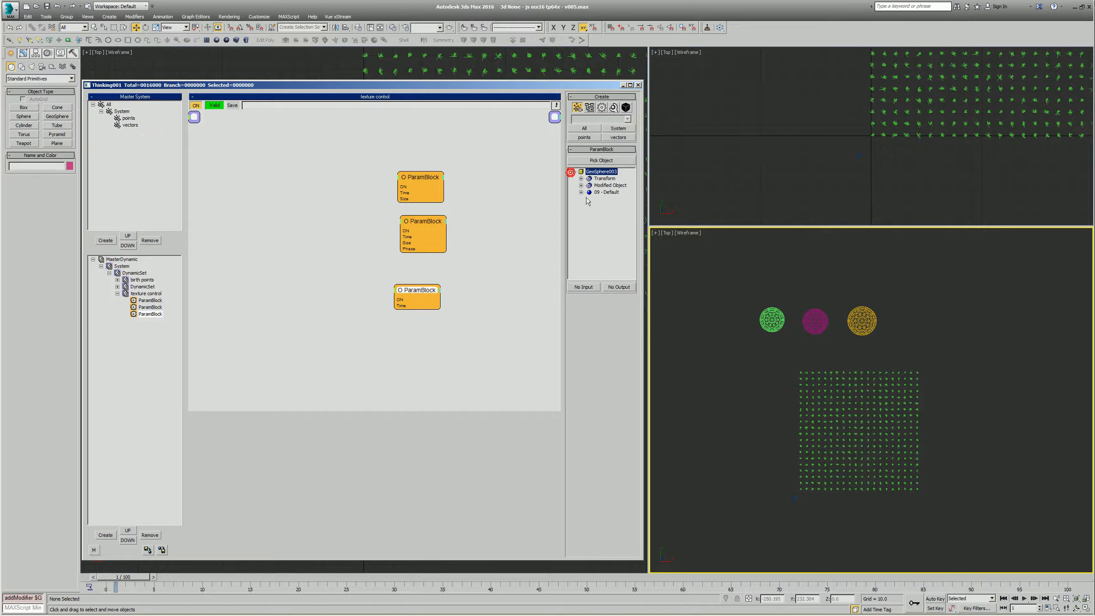
pyautogui.click(580, 192)
pyautogui.click(589, 199)
pyautogui.click(597, 212)
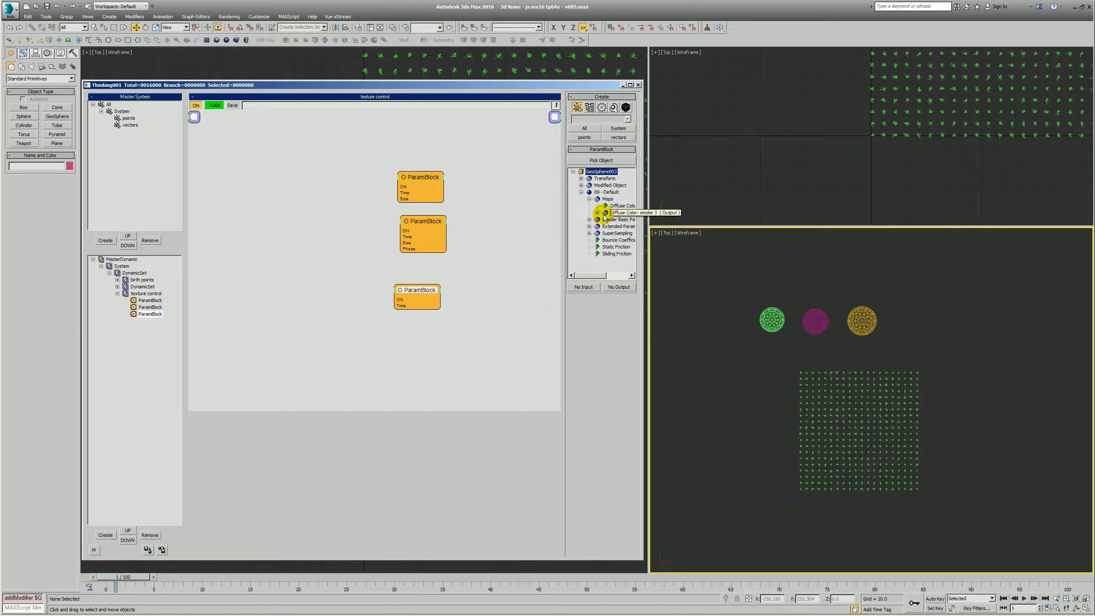
pyautogui.click(606, 219)
pyautogui.moveTo(578, 276); pyautogui.dragTo(595, 276)
pyautogui.click(596, 239)
pyautogui.click(592, 220)
pyautogui.click(584, 287)
pyautogui.click(595, 240)
pyautogui.click(584, 287)
# - Add the Phase parameter of the first geosphere's smoke map as an input on the first ParamBlock
pyautogui.moveTo(632, 202); pyautogui.dragTo(631, 227)
pyautogui.moveTo(580, 276); pyautogui.dragTo(592, 276)
pyautogui.click(603, 206)
pyautogui.click(585, 287)
# - Arrange the three ParamBlocks in an evenly spaced column, leaving free space before their inputs
pyautogui.moveTo(420, 221); pyautogui.dragTo(419, 229)
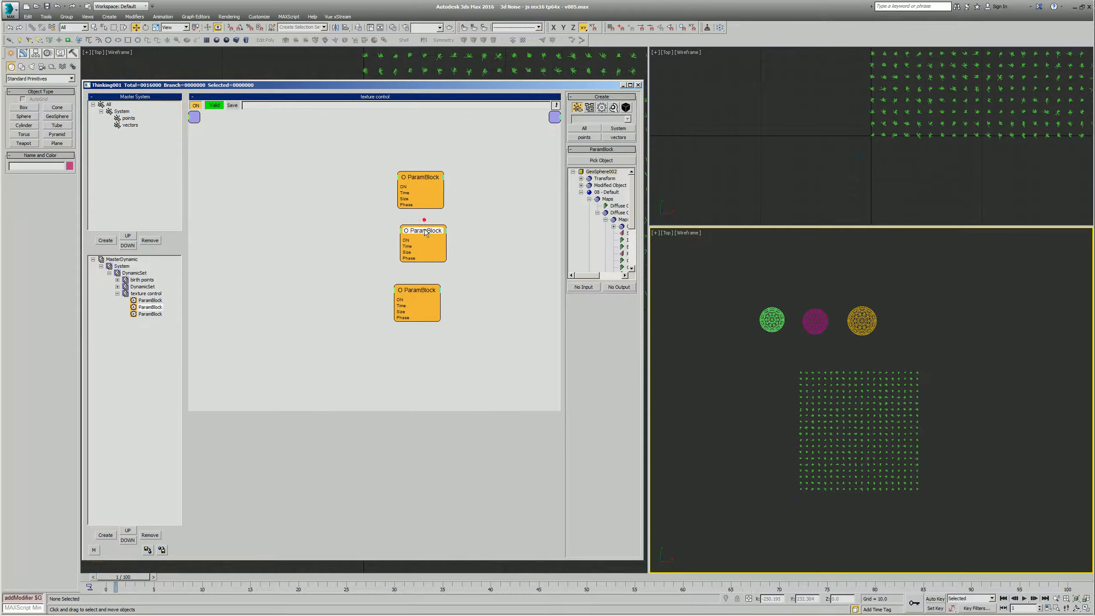
pyautogui.moveTo(420, 292); pyautogui.dragTo(429, 287)
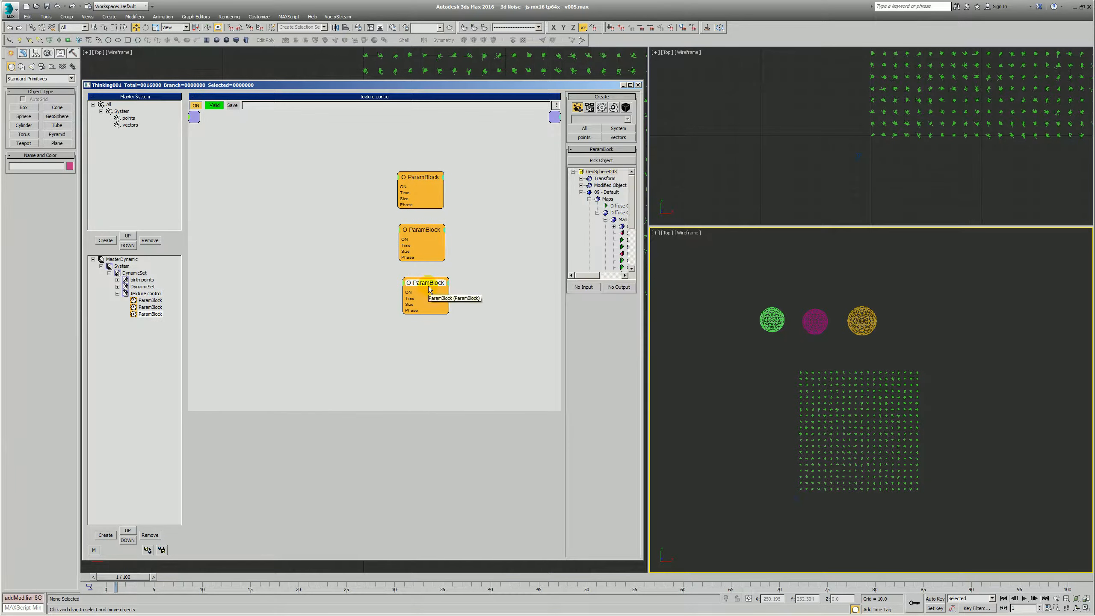
pyautogui.moveTo(370, 256); pyautogui.dragTo(435, 258, button='middle')
pyautogui.moveTo(436, 259); pyautogui.dragTo(435, 259)
# - Add a Float helper to the texture control set and connect its value to the Size input of all three ParamBlocks
pyautogui.rightClick(260, 167)
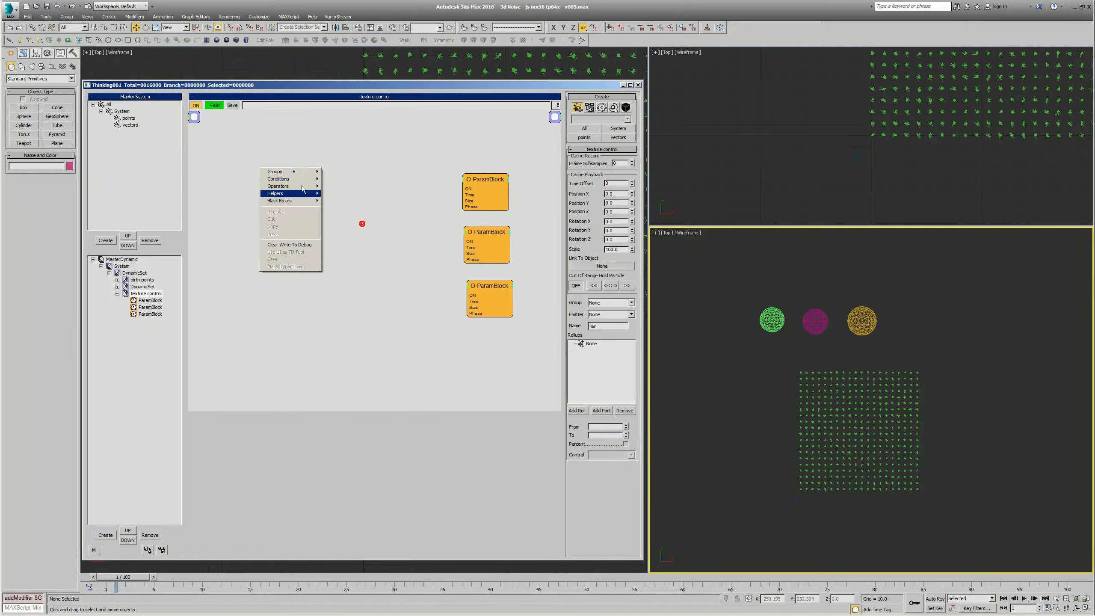
pyautogui.click(305, 196)
pyautogui.moveTo(346, 204)
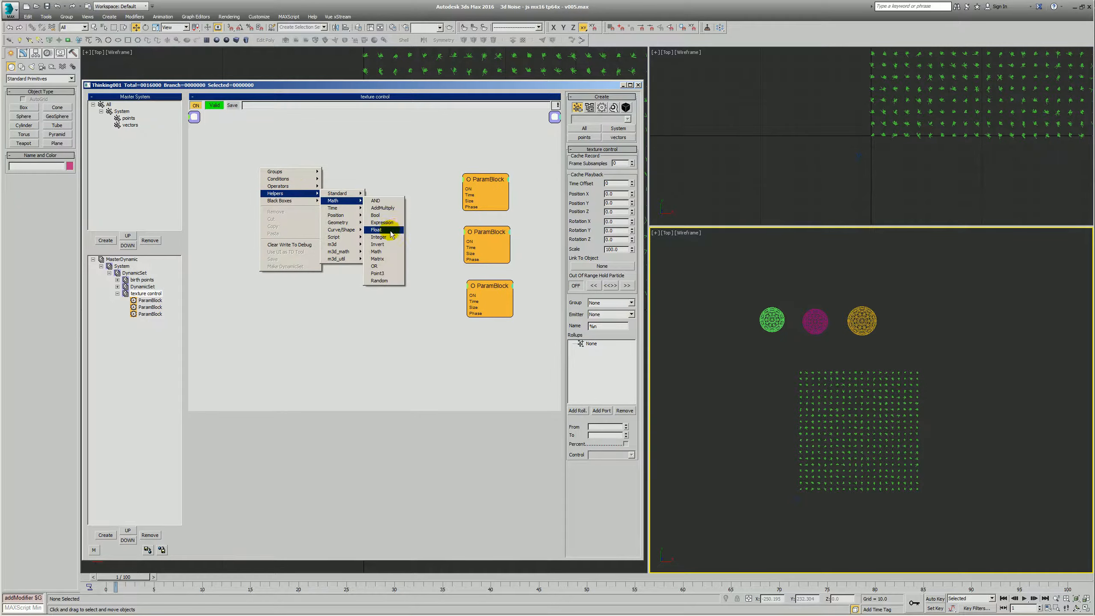
pyautogui.click(386, 225)
pyautogui.moveTo(310, 172); pyautogui.dragTo(381, 192)
pyautogui.moveTo(470, 201); pyautogui.dragTo(463, 253)
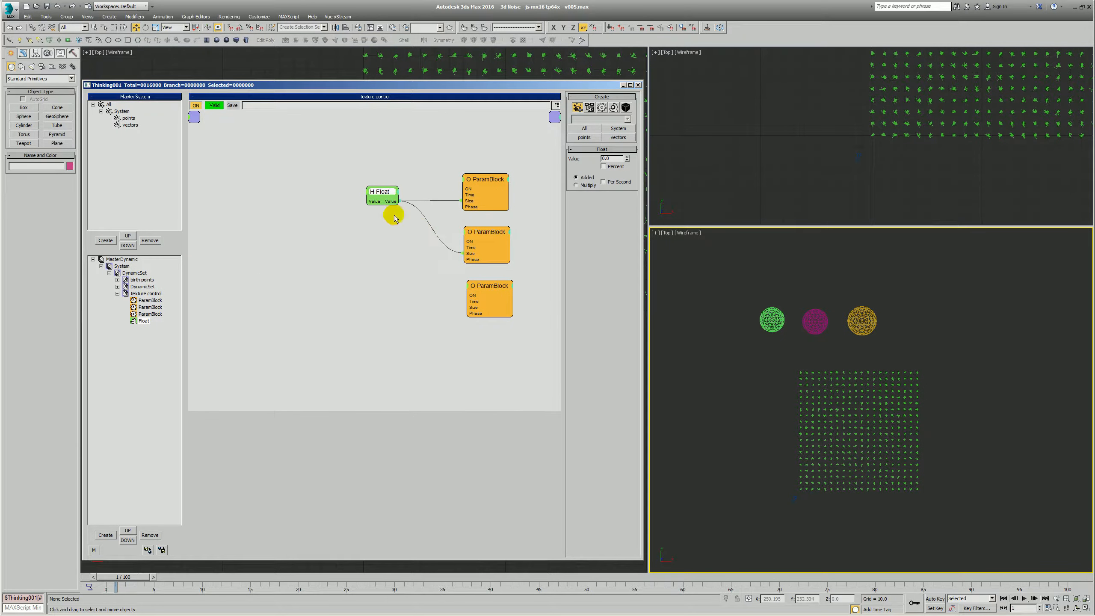
pyautogui.moveTo(391, 202); pyautogui.dragTo(467, 307)
pyautogui.moveTo(382, 192); pyautogui.dragTo(387, 233)
# - Toggle Edit on the fly for the MasterDynamic and return to the texture control set
pyautogui.click(602, 158)
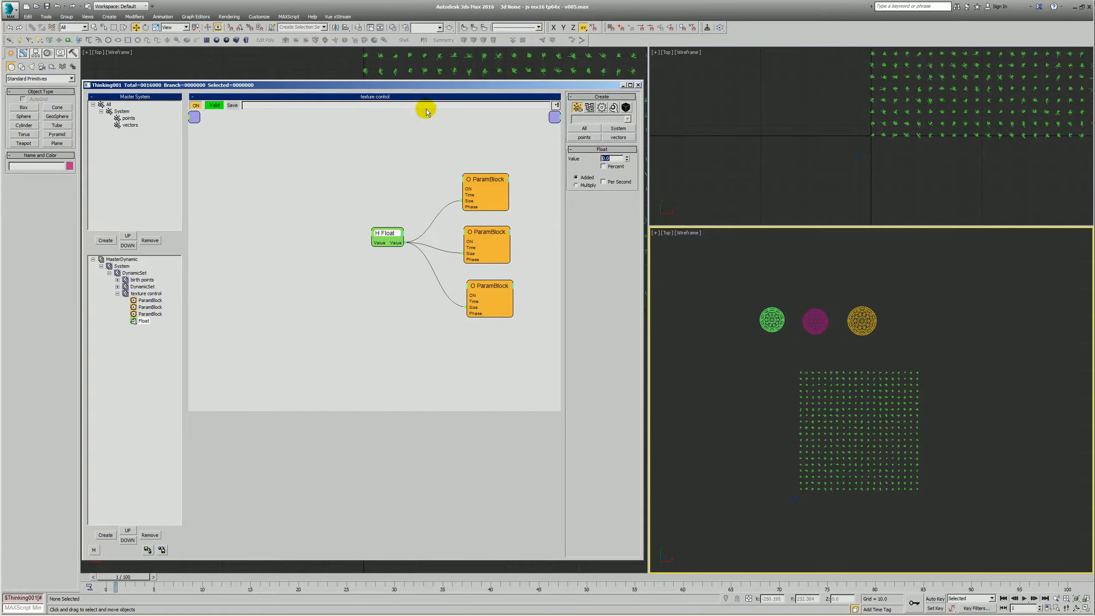
pyautogui.click(122, 266)
pyautogui.click(604, 109)
pyautogui.hotkey('alt', 'z')
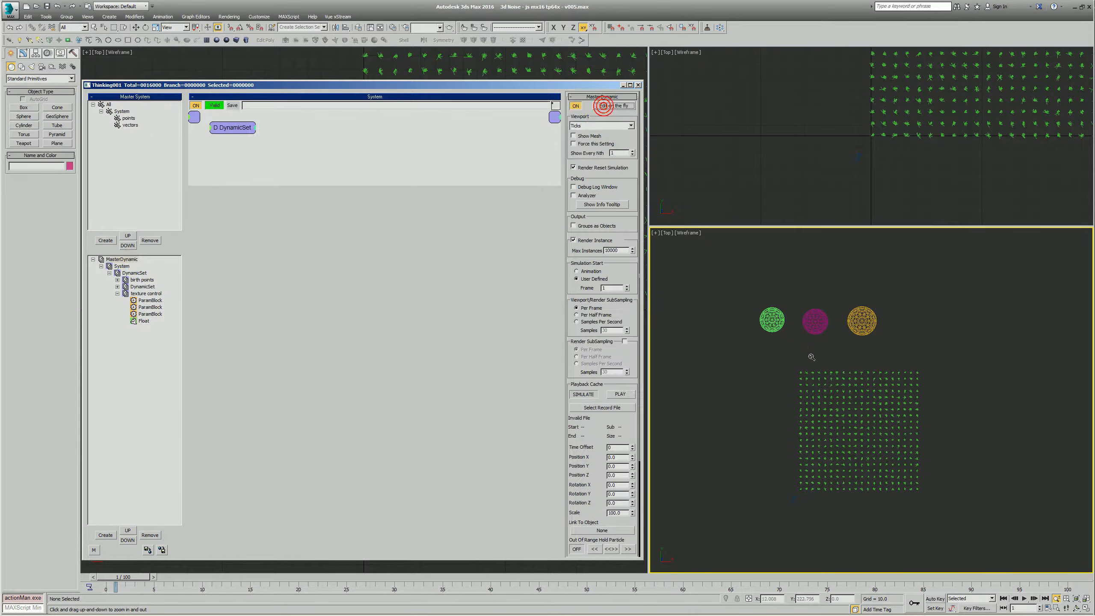
pyautogui.moveTo(851, 393); pyautogui.dragTo(791, 362)
pyautogui.press('q')
pyautogui.click(140, 293)
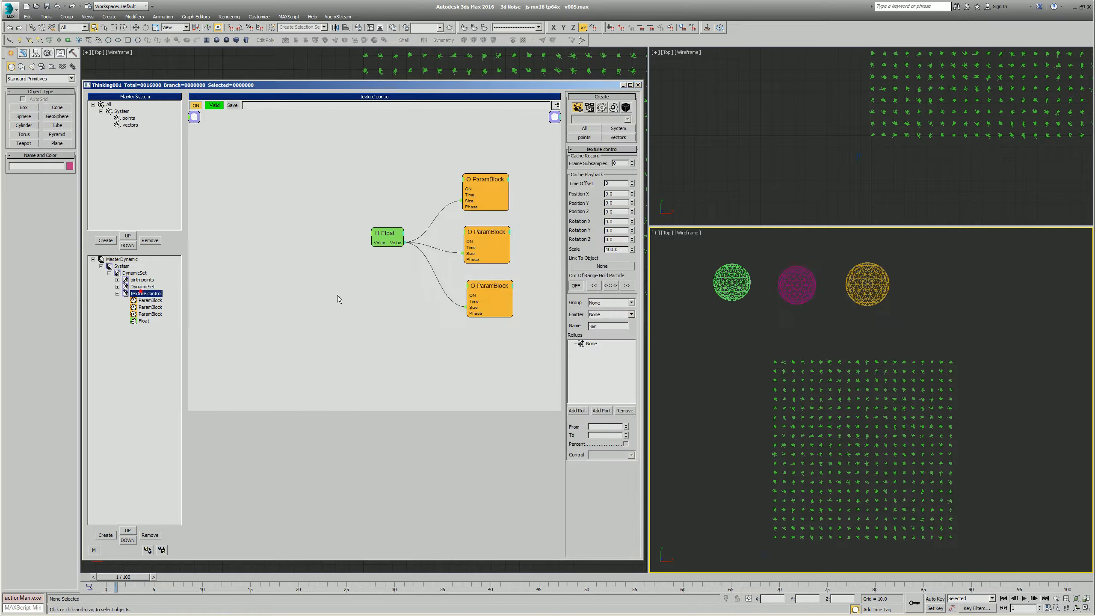
pyautogui.click(608, 363)
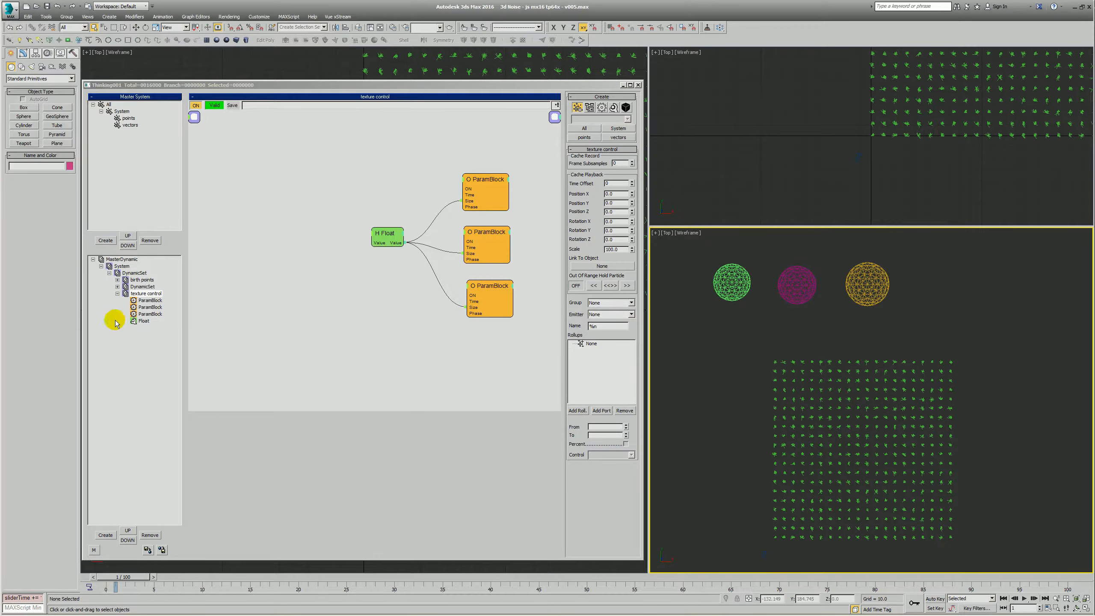
# - Raise the Float helper's value to enlarge the Size of all three smoke maps together
pyautogui.click(144, 321)
pyautogui.moveTo(627, 158)
pyautogui.mouseDown()
pyautogui.moveTo(647, 106)
pyautogui.moveTo(635, 155)
pyautogui.moveTo(632, 138)
pyautogui.mouseUp()
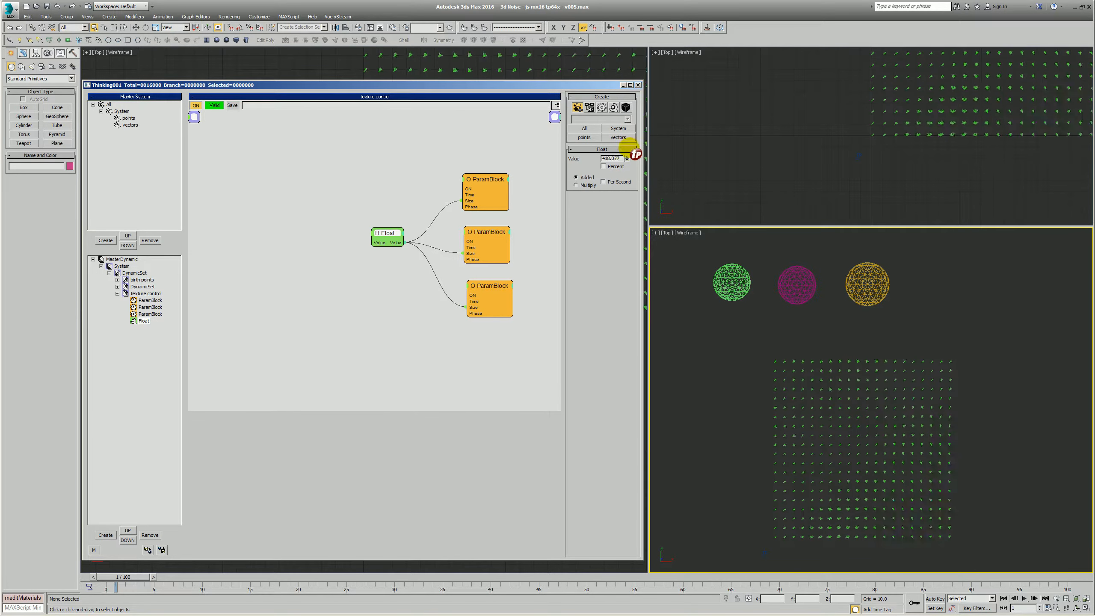
pyautogui.moveTo(628, 144); pyautogui.dragTo(627, 155)
# - Collapse the texture control set and rename it as #texture control
pyautogui.click(361, 352)
pyautogui.click(118, 294)
pyautogui.click(135, 287)
pyautogui.click(133, 295)
pyautogui.click(139, 296)
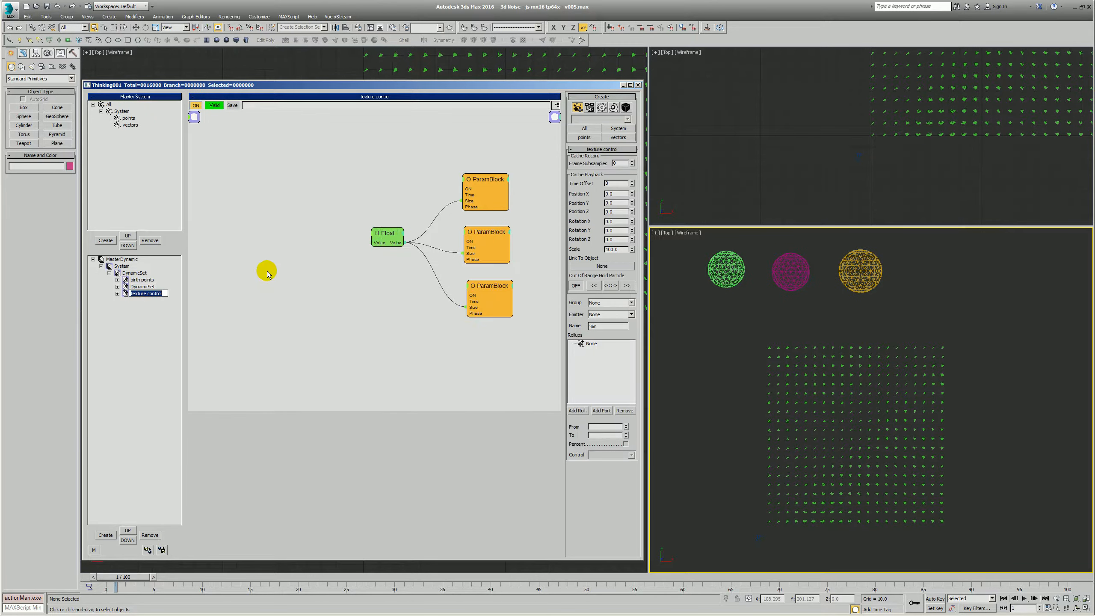
pyautogui.press('Return')
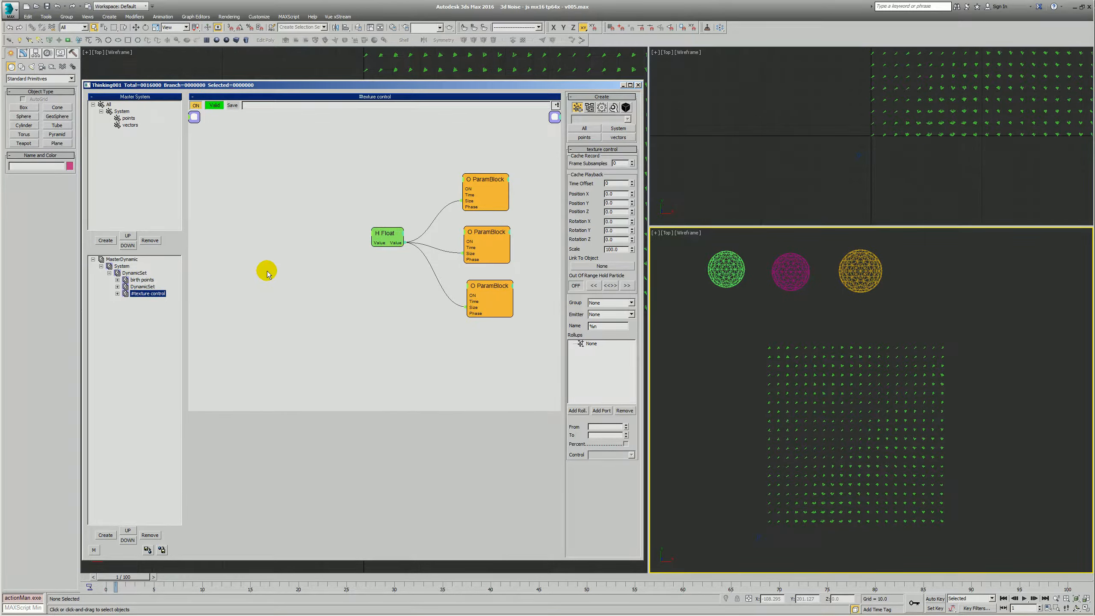
# - Rename the DynamicSet holding the TexmapColor network as birth vectors and shift its vectors node slightly up
pyautogui.click(137, 287)
pyautogui.click(135, 288)
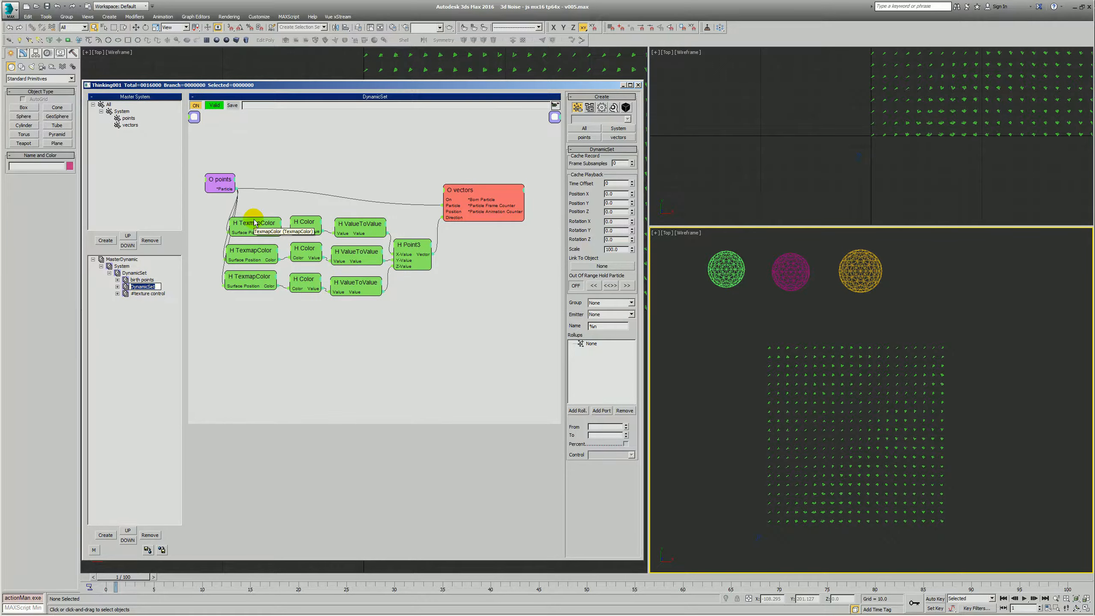
pyautogui.write('birth vectors')
pyautogui.press('Return')
pyautogui.moveTo(465, 192); pyautogui.dragTo(473, 182)
pyautogui.click(404, 160)
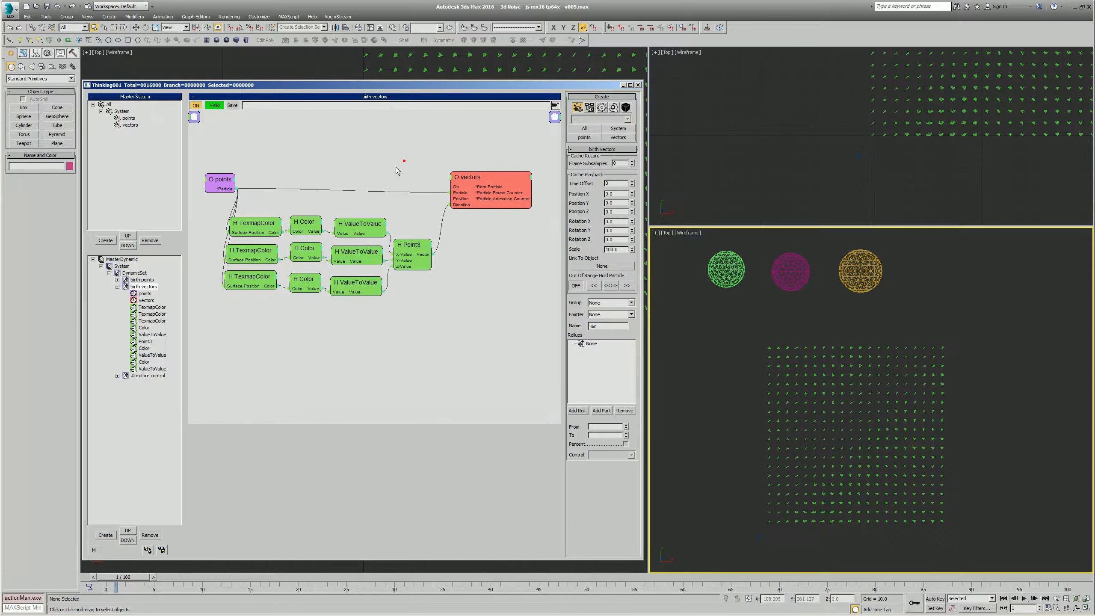
pyautogui.moveTo(233, 206); pyautogui.dragTo(432, 349)
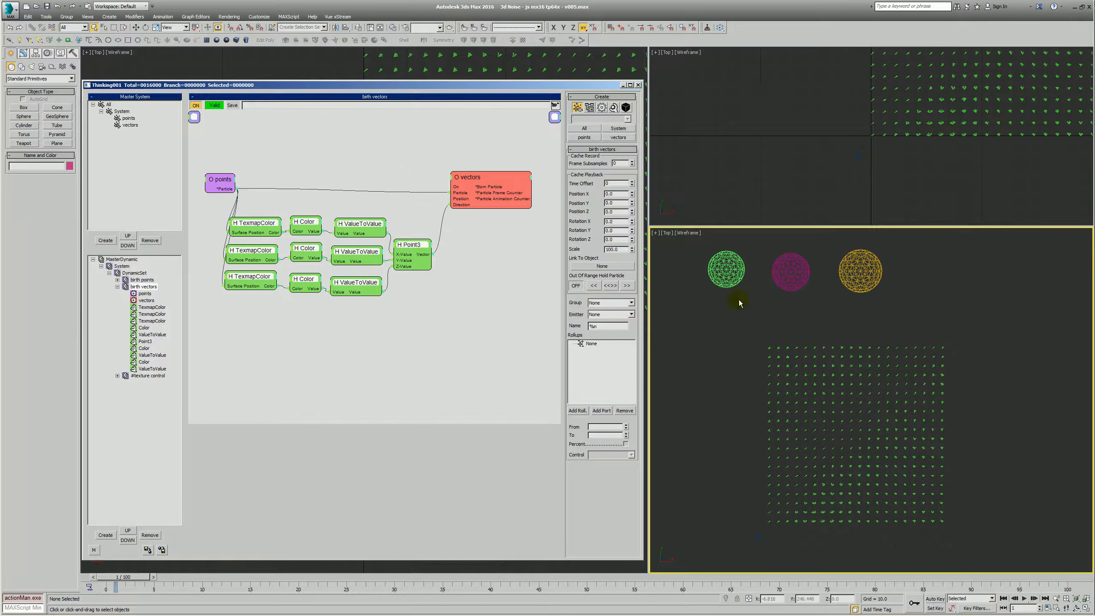
# - Create a Point helper near the particle grid and lower it beneath the grid in the front view
pyautogui.scroll(-3, 747, 344)
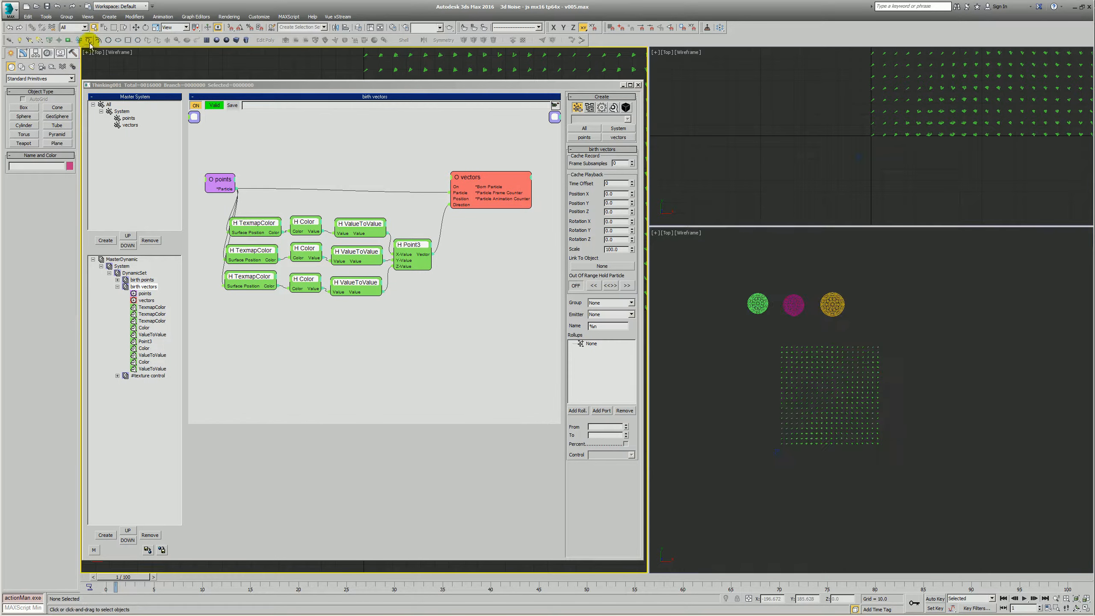
pyautogui.click(59, 40)
pyautogui.click(831, 398)
pyautogui.press('f')
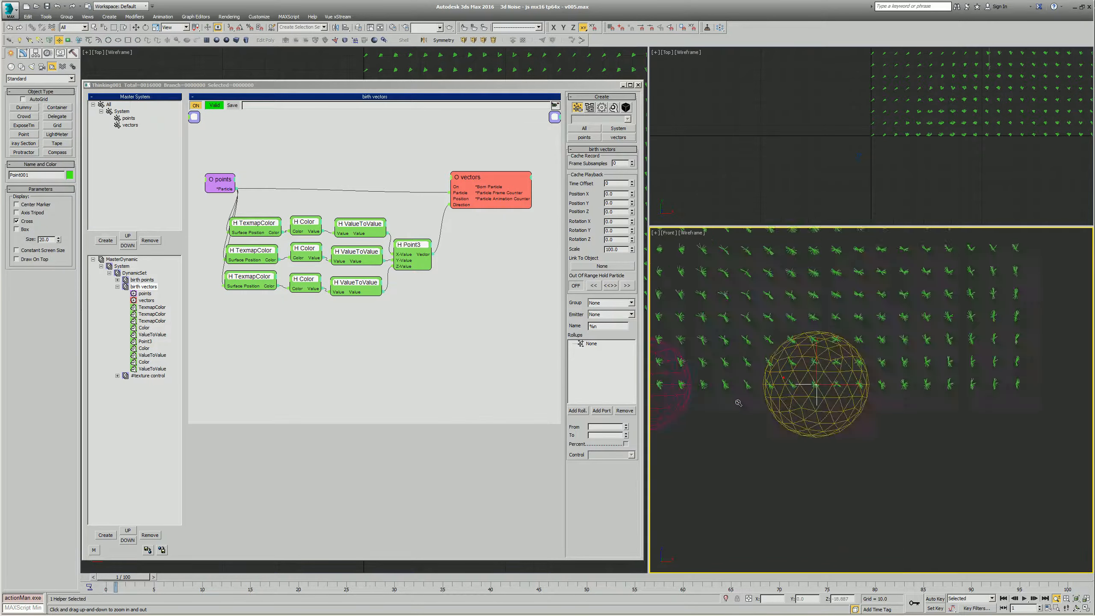
pyautogui.press('w')
pyautogui.moveTo(845, 412); pyautogui.dragTo(847, 456)
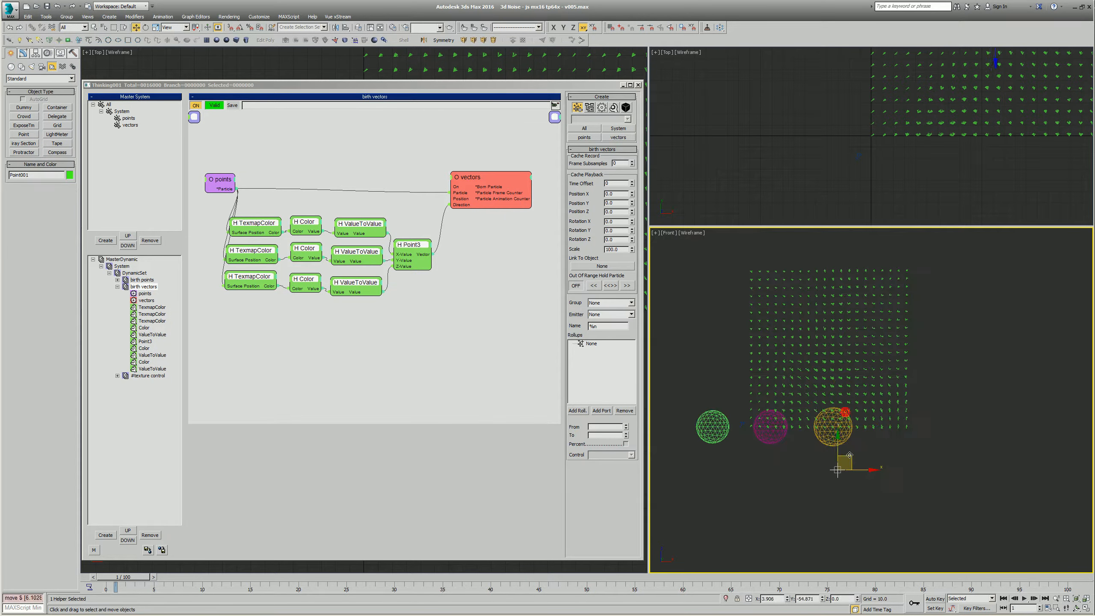
pyautogui.press('q')
# - Move the three geospheres down below the Point helper in the front view
pyautogui.scroll(-4, 888, 424)
pyautogui.scroll(3, 833, 426)
pyautogui.moveTo(763, 442)
pyautogui.mouseDown()
pyautogui.moveTo(862, 438)
pyautogui.moveTo(831, 482)
pyautogui.moveTo(785, 481)
pyautogui.moveTo(805, 488)
pyautogui.mouseUp()
pyautogui.press('w')
pyautogui.press('q')
pyautogui.click(772, 427)
pyautogui.moveTo(839, 412); pyautogui.dragTo(811, 404, button='middle')
pyautogui.scroll(2, 811, 404)
pyautogui.click(765, 416)
pyautogui.click(769, 428)
pyautogui.scroll(-2, 815, 485)
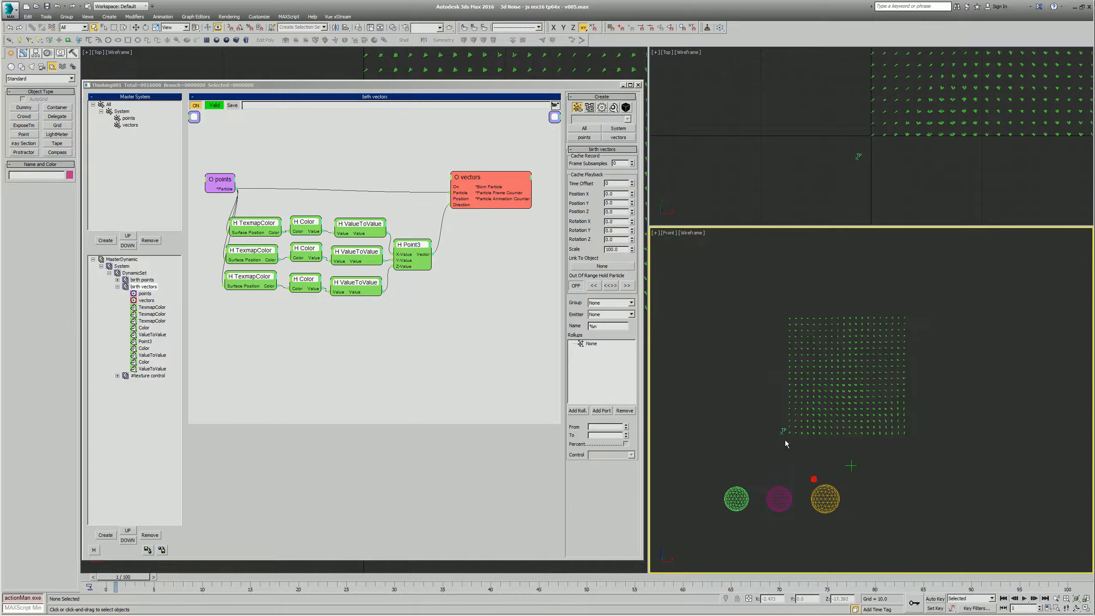
# - Collapse the birth vectors set and add a new DynamicSet beside #texture control under the parent DynamicSet
pyautogui.click(117, 287)
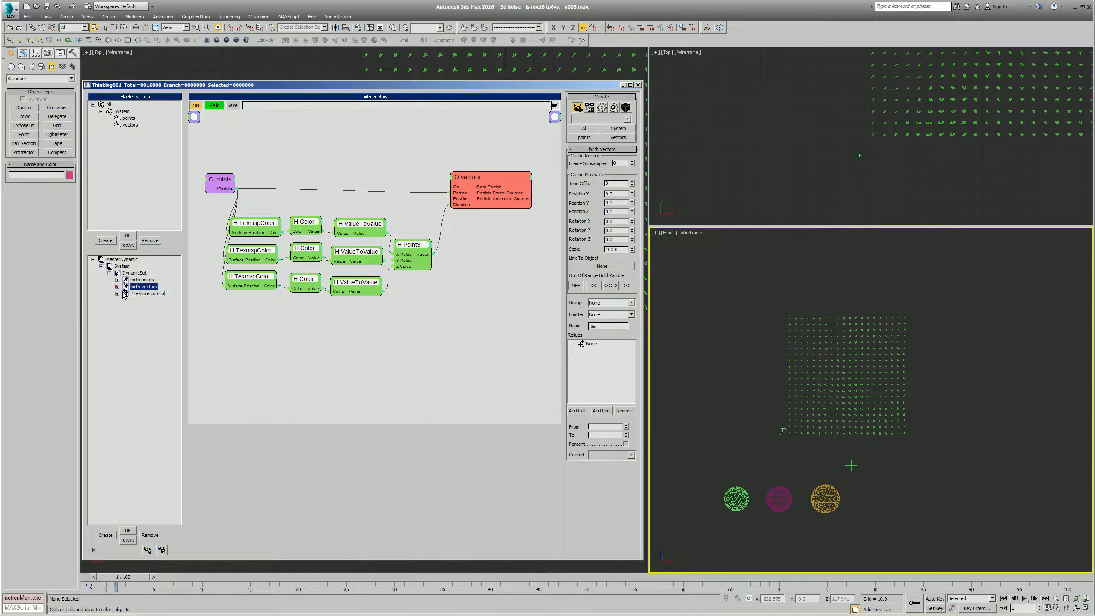
pyautogui.click(129, 293)
pyautogui.click(132, 275)
pyautogui.click(139, 298)
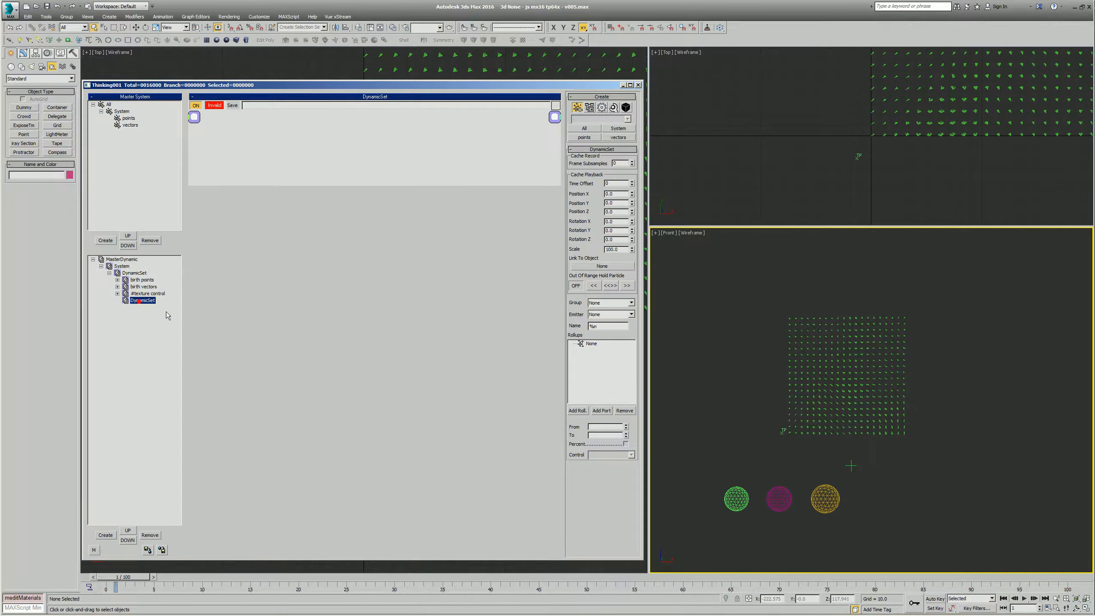
# - Examine the birth vectors network, the vectors group and the particle directions across the grid
pyautogui.click(143, 287)
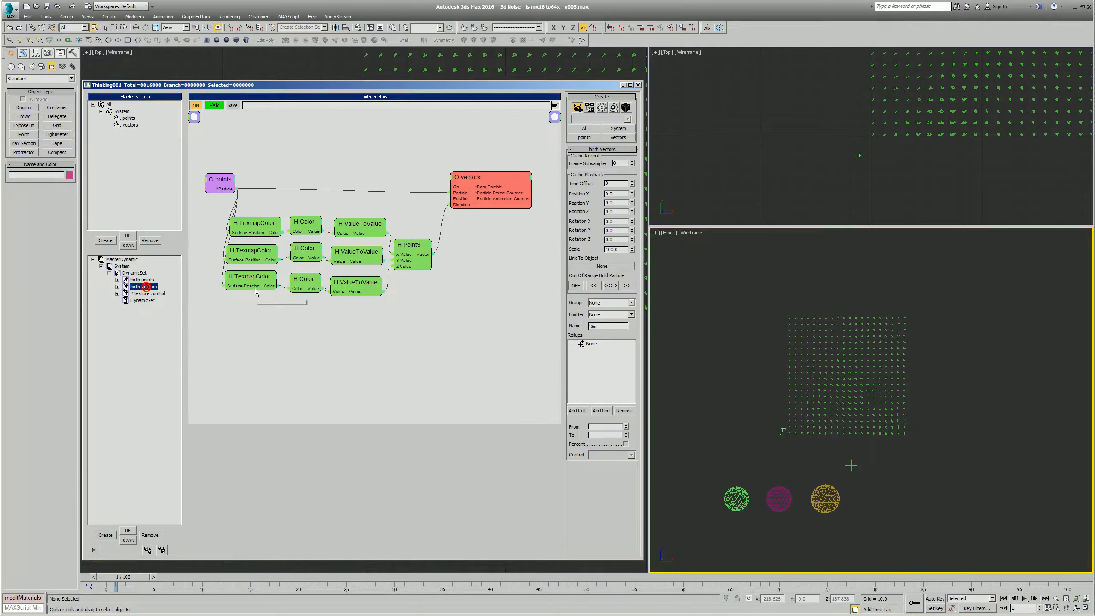
pyautogui.click(129, 126)
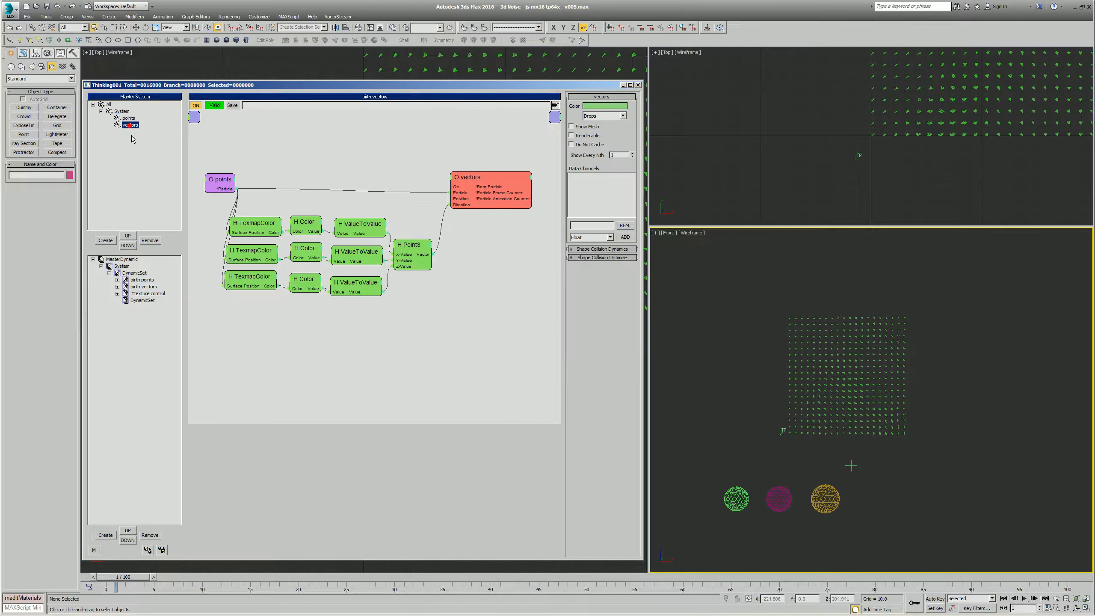
pyautogui.keyDown('ctrl'); pyautogui.keyDown('alt'); pyautogui.moveTo(838, 396); pyautogui.dragTo(847, 376, button='middle'); pyautogui.keyUp('alt'); pyautogui.keyUp('ctrl')
pyautogui.moveTo(847, 377); pyautogui.dragTo(803, 352)
pyautogui.rightClick(804, 353)
pyautogui.click(136, 301)
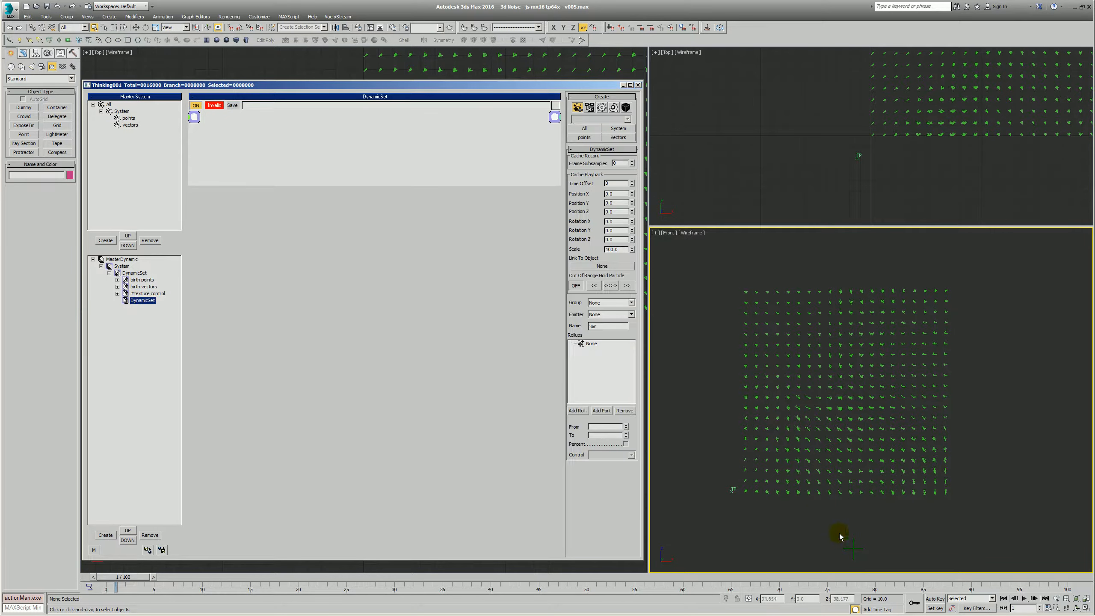
pyautogui.scroll(-2, 759, 453)
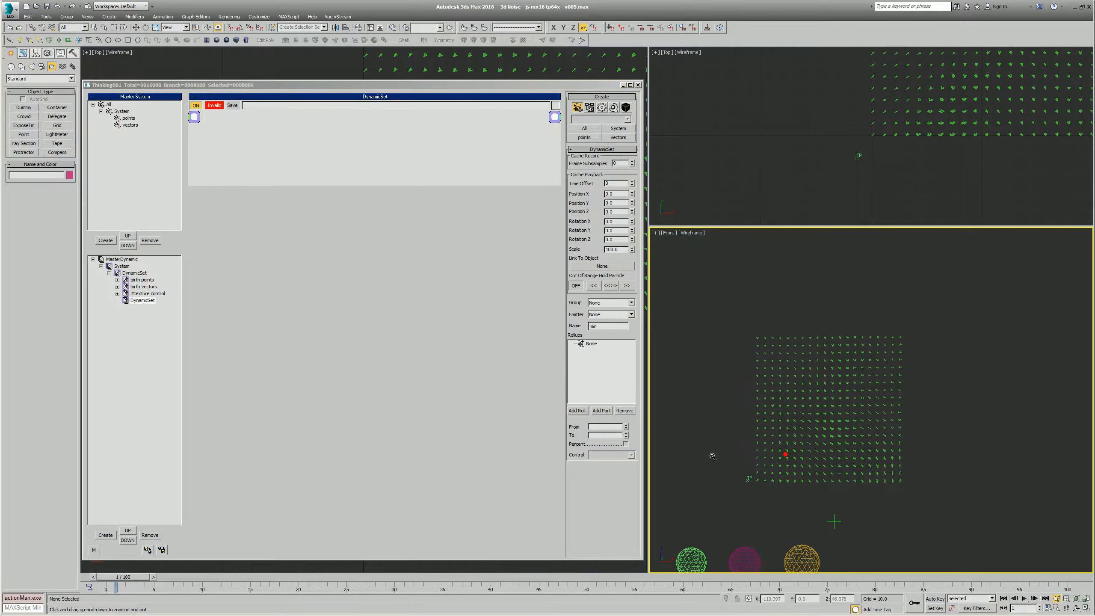
pyautogui.scroll(-1, 781, 394)
# - Turn off the birth vectors set and turn on Edit on the fly for the MasterDynamic
pyautogui.click(143, 287)
pyautogui.click(117, 287)
pyautogui.click(196, 105)
pyautogui.click(117, 287)
pyautogui.click(141, 300)
pyautogui.click(130, 259)
pyautogui.click(612, 106)
pyautogui.click(798, 384)
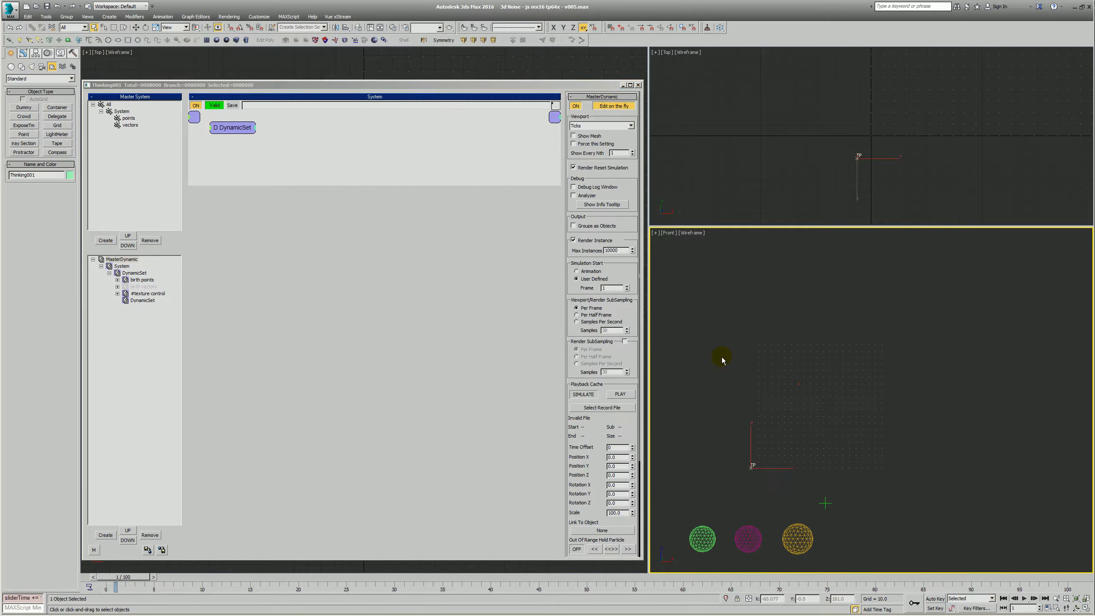
# - Add two child DynamicSets inside the new DynamicSet and open the first one
pyautogui.click(150, 300)
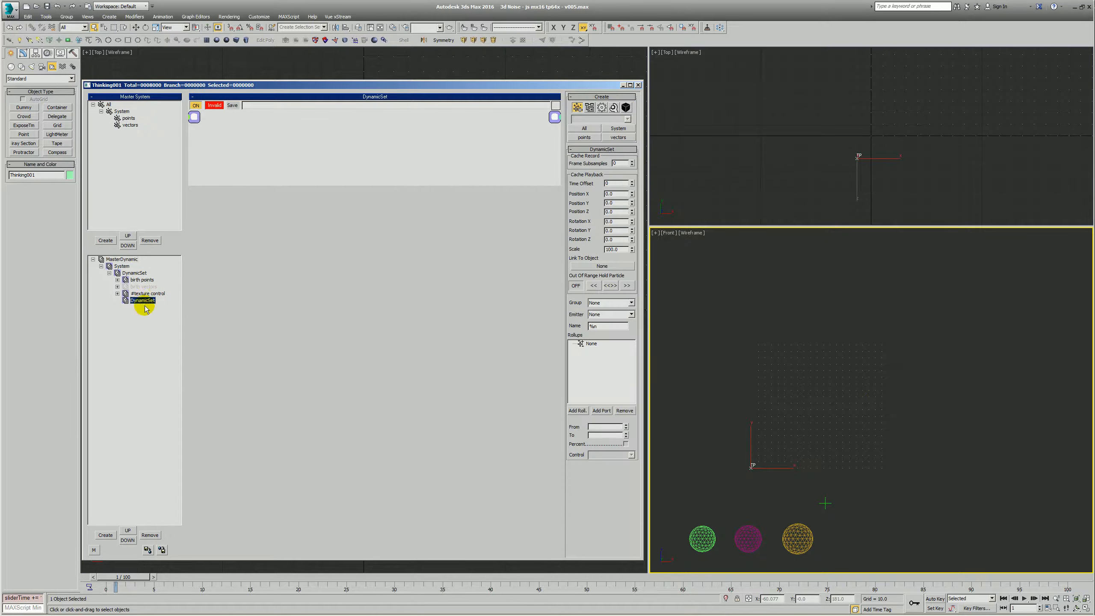
pyautogui.press('Insert')
pyautogui.press('Insert')
pyautogui.click(150, 307)
pyautogui.rightClick(214, 131)
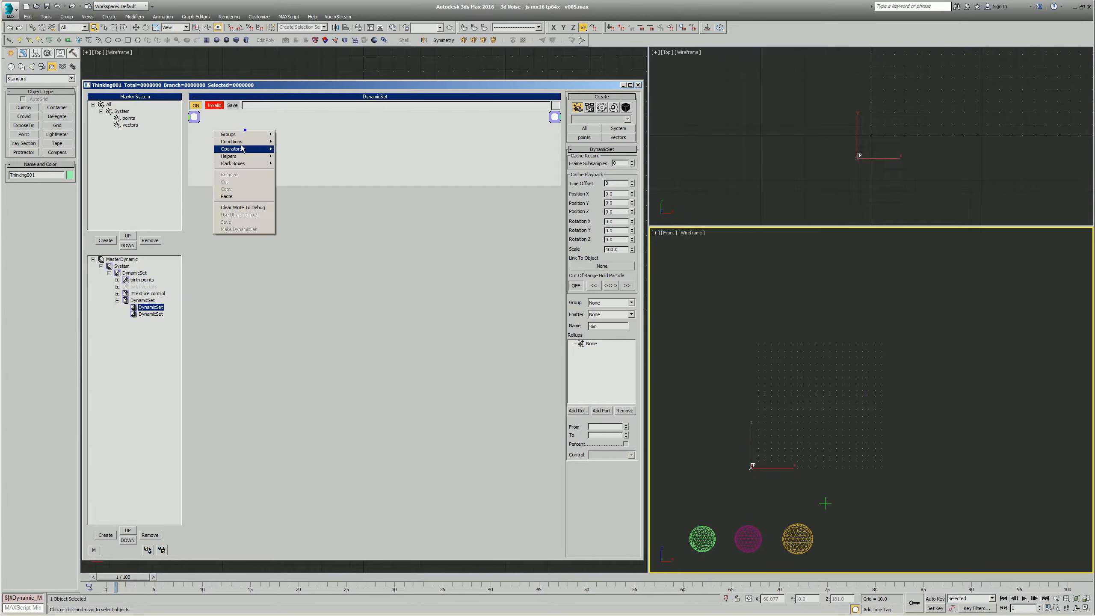
# - Create a particle group under All and name it tester
pyautogui.click(118, 192)
pyautogui.click(105, 240)
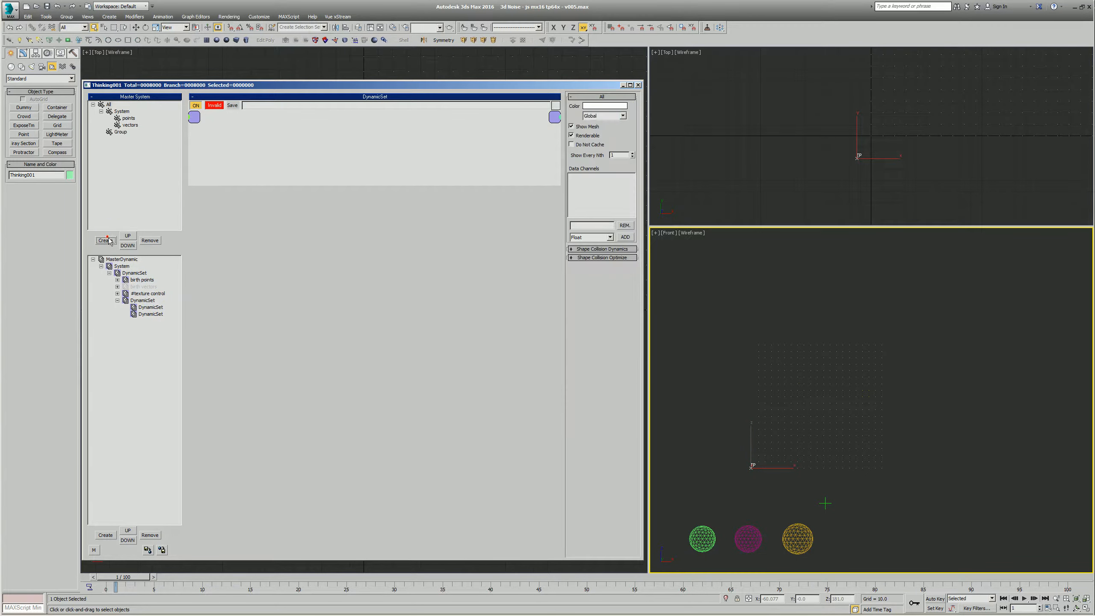
pyautogui.doubleClick(116, 131)
pyautogui.write('tester')
pyautogui.press('Return')
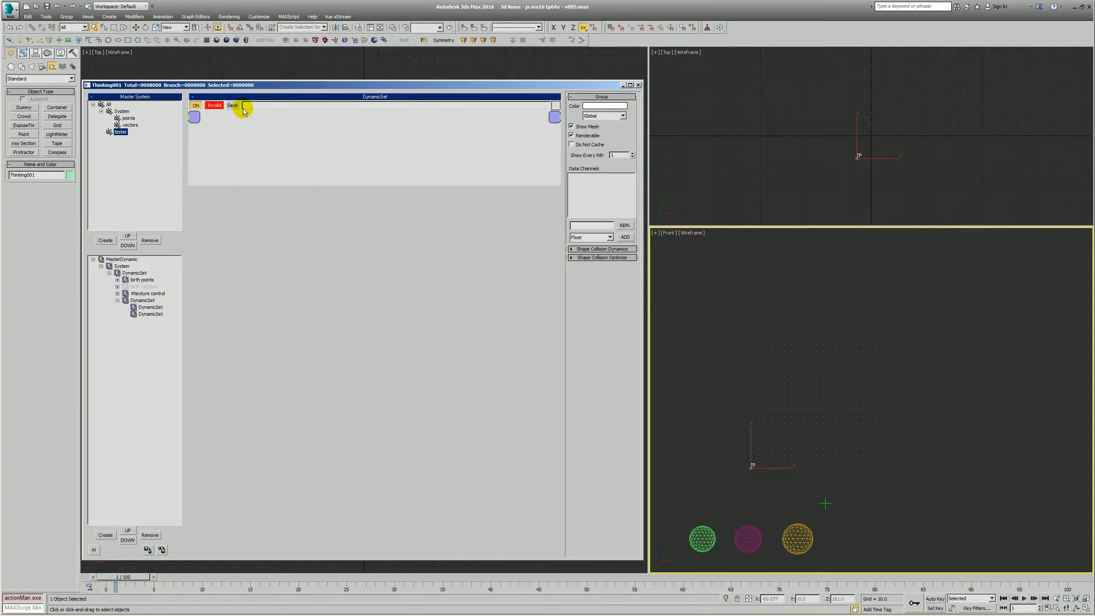
# - Change the tester group's display color to a saturated magenta
pyautogui.click(608, 106)
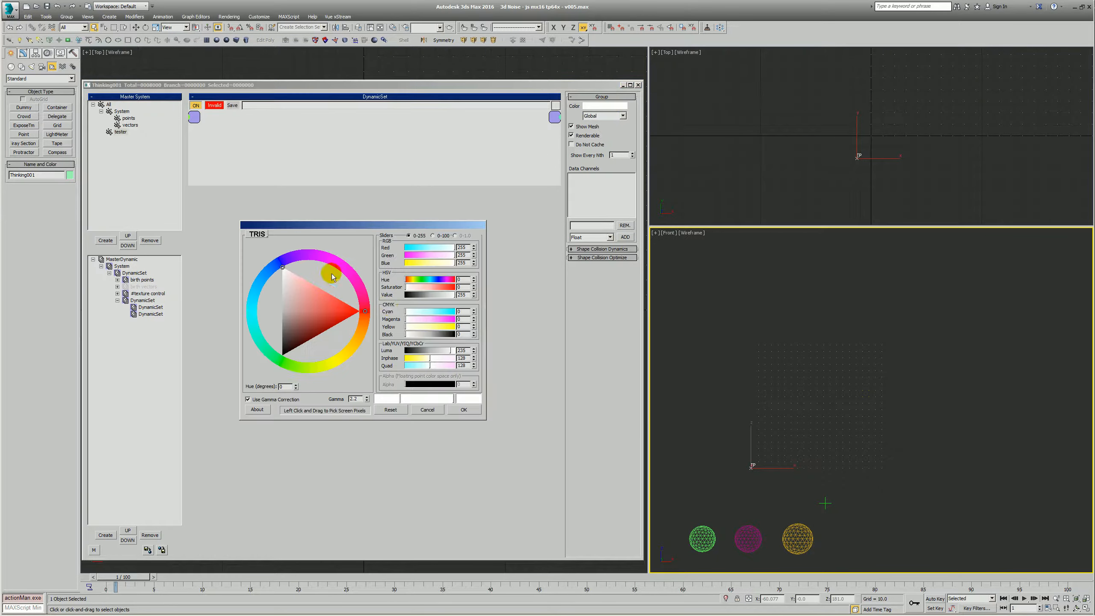
pyautogui.click(337, 262)
pyautogui.moveTo(316, 316); pyautogui.dragTo(366, 307)
pyautogui.click(469, 415)
# - Add a Node helper to the first child DynamicSet and assign Point001 to it
pyautogui.click(151, 308)
pyautogui.rightClick(270, 118)
pyautogui.moveTo(298, 144)
pyautogui.moveTo(346, 145)
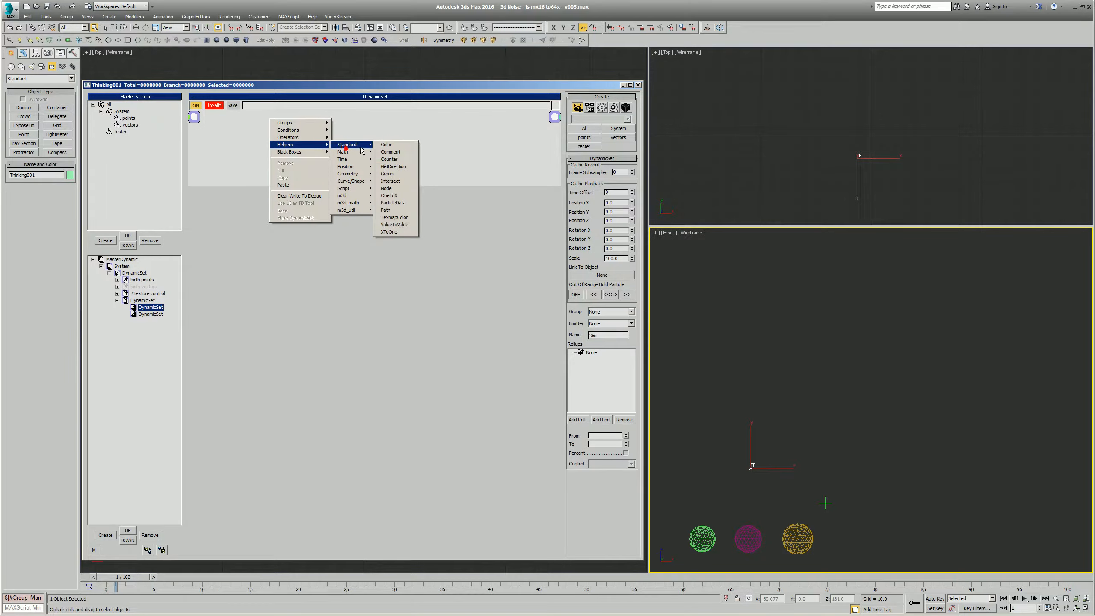
pyautogui.click(394, 188)
pyautogui.moveTo(336, 146); pyautogui.dragTo(303, 158)
pyautogui.click(604, 170)
pyautogui.click(824, 505)
pyautogui.click(503, 224)
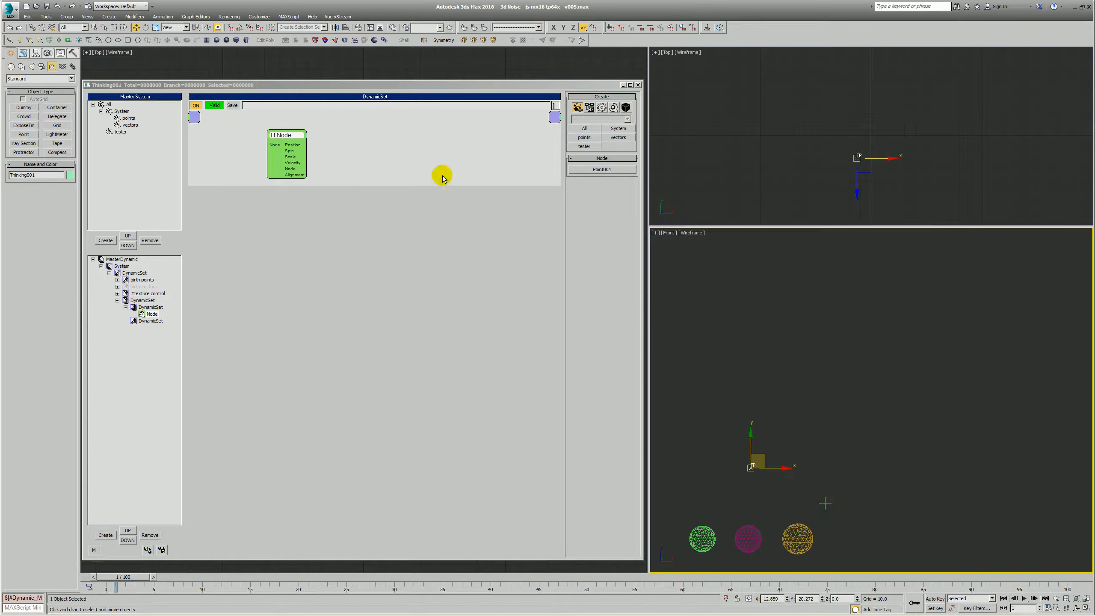
# - Add a PositionBorn generator and connect the Node helper's Position output to its Position input
pyautogui.rightClick(352, 135)
pyautogui.moveTo(353, 155)
pyautogui.moveTo(398, 170)
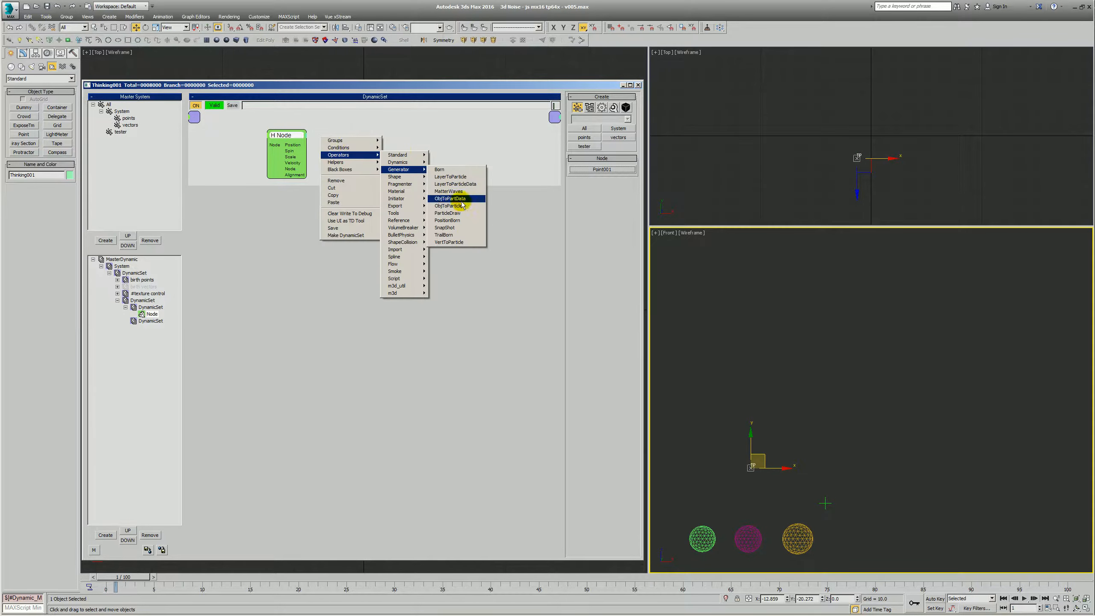
pyautogui.click(450, 220)
pyautogui.moveTo(301, 146); pyautogui.dragTo(382, 143)
# - Set the PositionBorn to the All group with per-second particle emission, and tidy the positions of both nodes
pyautogui.click(585, 198)
pyautogui.click(604, 169)
pyautogui.click(592, 176)
pyautogui.click(577, 189)
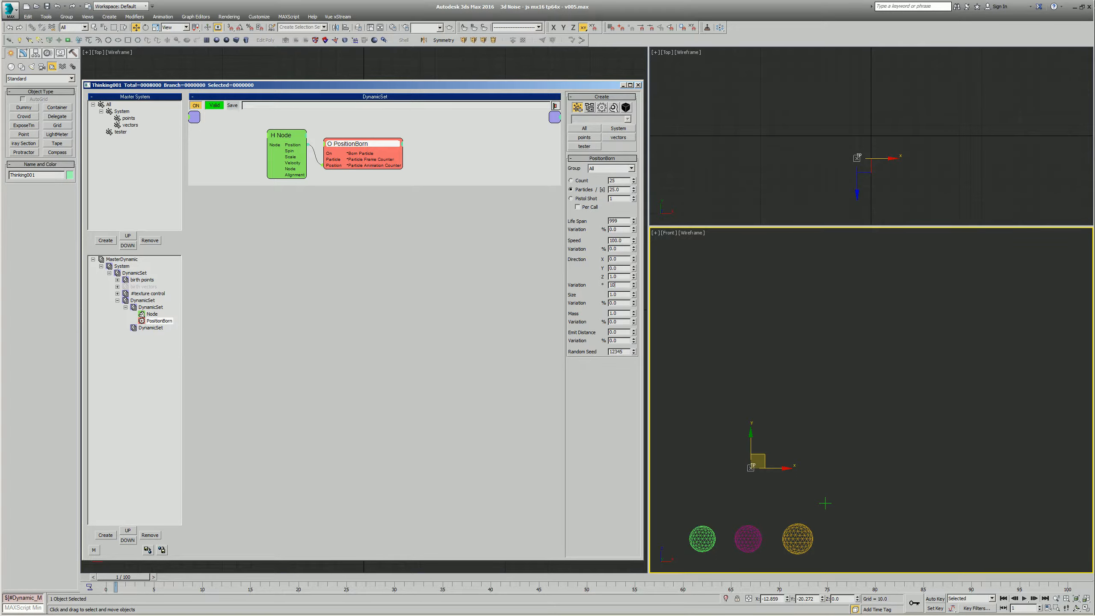
pyautogui.moveTo(355, 143); pyautogui.dragTo(364, 144)
pyautogui.moveTo(285, 135); pyautogui.dragTo(291, 140)
# - Add the tester group as an input node in the second child DynamicSet
pyautogui.click(149, 328)
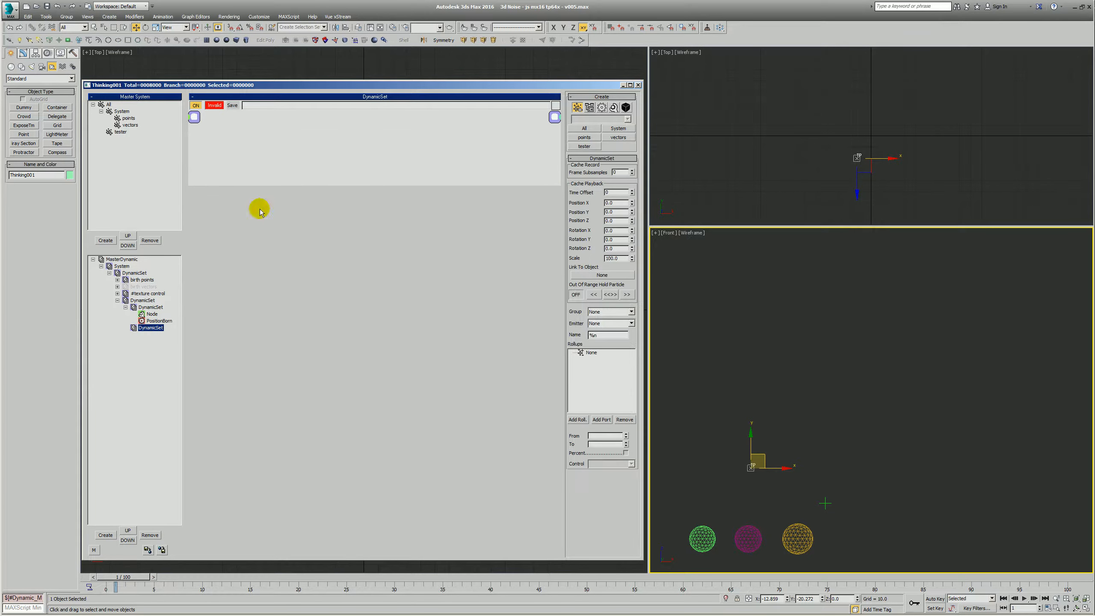
pyautogui.moveTo(268, 185); pyautogui.dragTo(267, 333)
pyautogui.rightClick(234, 154)
pyautogui.click(225, 159)
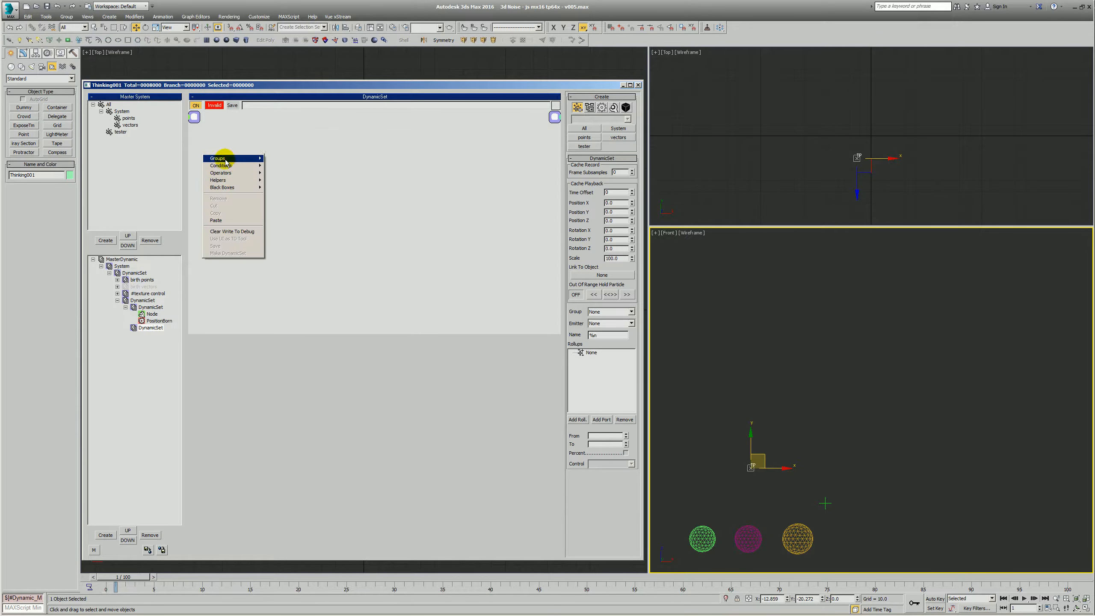
pyautogui.click(289, 189)
pyautogui.rightClick(288, 162)
# - Create a nested DynamicSet beside the tester node and paste the copied TexmapColor, Color, ValueToValue and Point3 network into it
pyautogui.click(105, 534)
pyautogui.moveTo(248, 159); pyautogui.dragTo(235, 152)
pyautogui.click(232, 128)
pyautogui.moveTo(275, 428); pyautogui.dragTo(277, 535)
pyautogui.rightClick(267, 407)
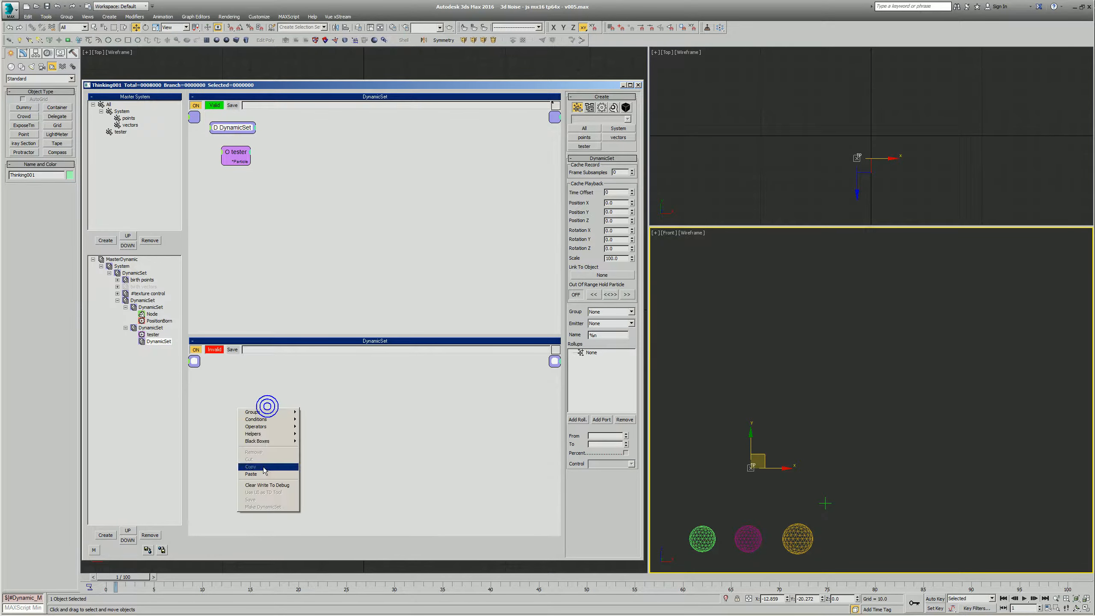
pyautogui.click(260, 477)
# - Wire the three TexmapColor Surface Position inputs to the nested DynamicSet's input and the Point3 Vector to its output
pyautogui.moveTo(238, 434); pyautogui.dragTo(255, 424, button='middle')
pyautogui.moveTo(297, 417); pyautogui.dragTo(195, 362)
pyautogui.moveTo(290, 443); pyautogui.dragTo(210, 373)
pyautogui.moveTo(288, 470); pyautogui.dragTo(206, 362)
pyautogui.moveTo(486, 439); pyautogui.dragTo(499, 429)
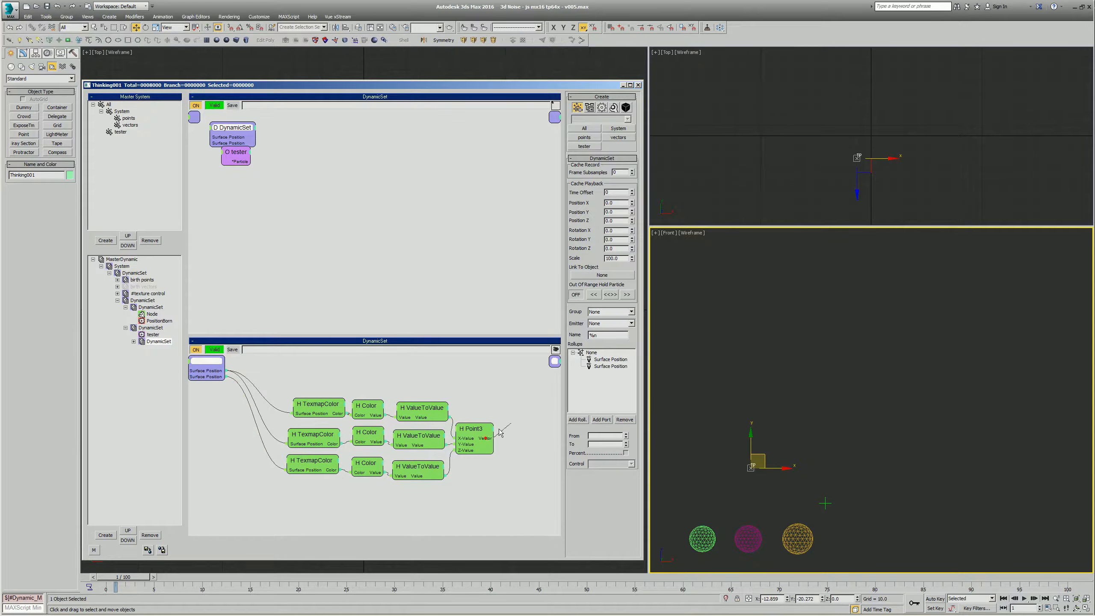
pyautogui.moveTo(550, 364); pyautogui.dragTo(554, 363)
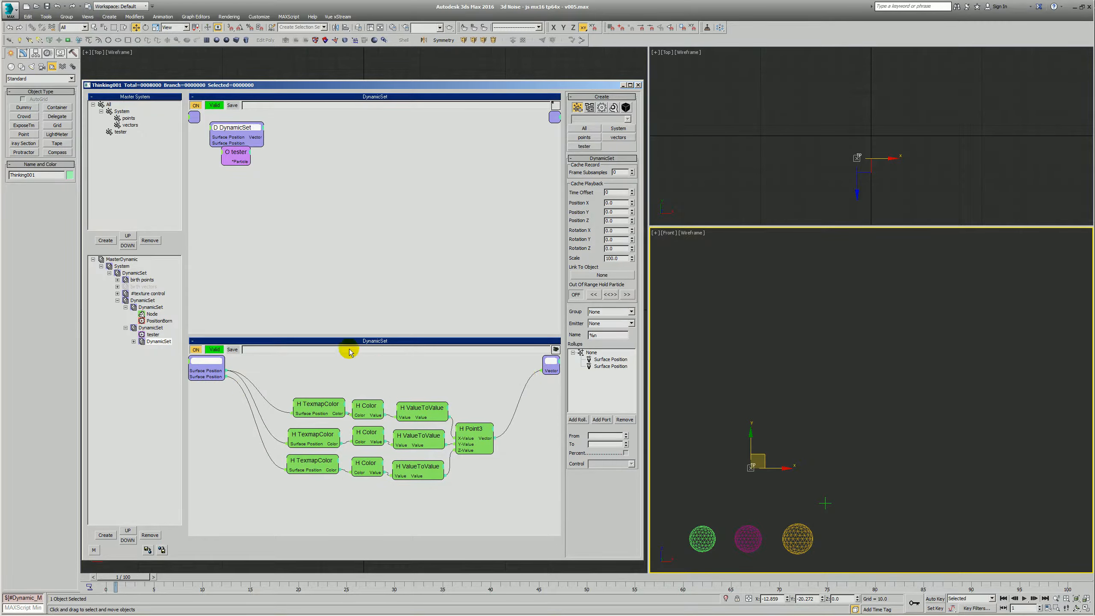
# - Reduce the nested DynamicSet to one shared Surface Position input, connect the tester's Particle output to it, and arrange both nodes
pyautogui.click(151, 328)
pyautogui.moveTo(235, 153); pyautogui.dragTo(246, 208)
pyautogui.moveTo(236, 128); pyautogui.dragTo(370, 245)
pyautogui.moveTo(286, 469); pyautogui.dragTo(215, 370)
pyautogui.moveTo(261, 225); pyautogui.dragTo(250, 216)
pyautogui.moveTo(354, 245); pyautogui.dragTo(307, 217)
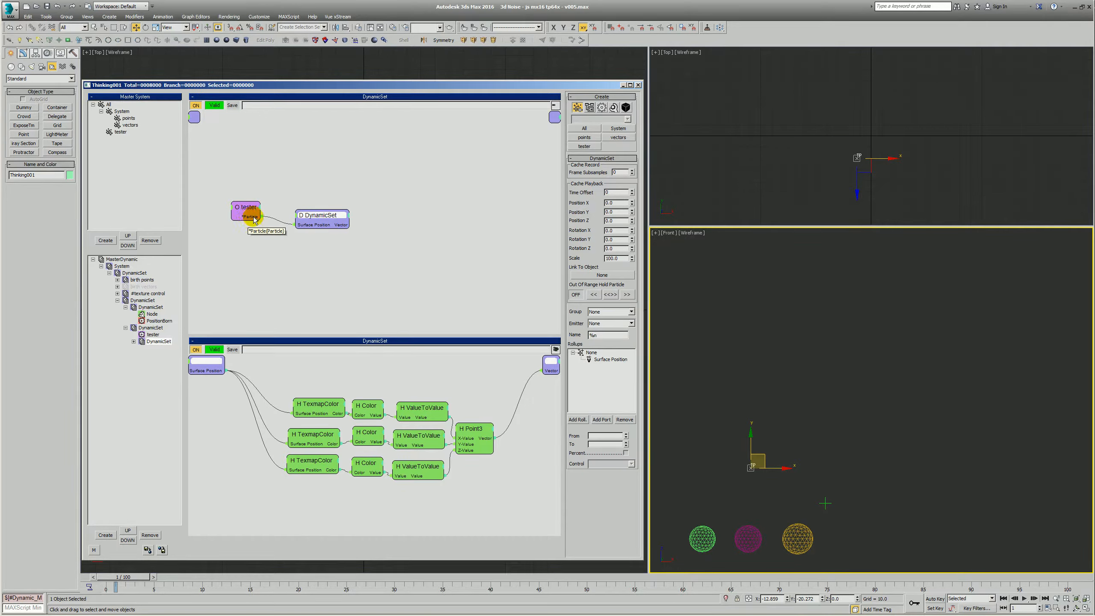
pyautogui.moveTo(328, 216); pyautogui.dragTo(306, 217)
pyautogui.moveTo(284, 196); pyautogui.dragTo(258, 157, button='middle')
pyautogui.moveTo(275, 176); pyautogui.dragTo(263, 178)
pyautogui.click(360, 176)
pyautogui.click(343, 181)
pyautogui.rightClick(338, 172)
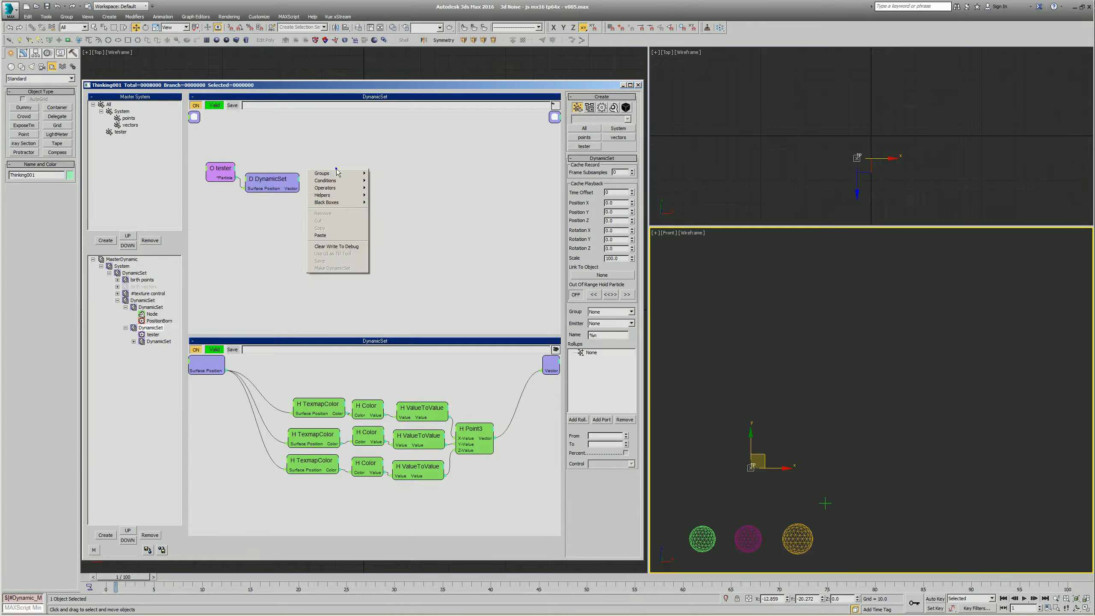
pyautogui.moveTo(358, 204)
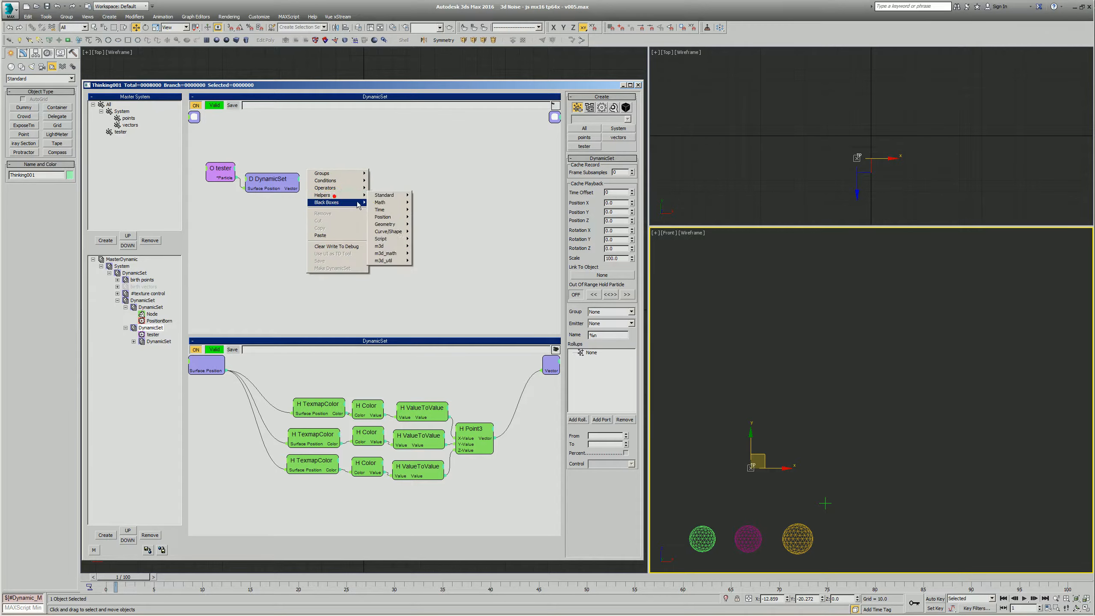
pyautogui.click(428, 169)
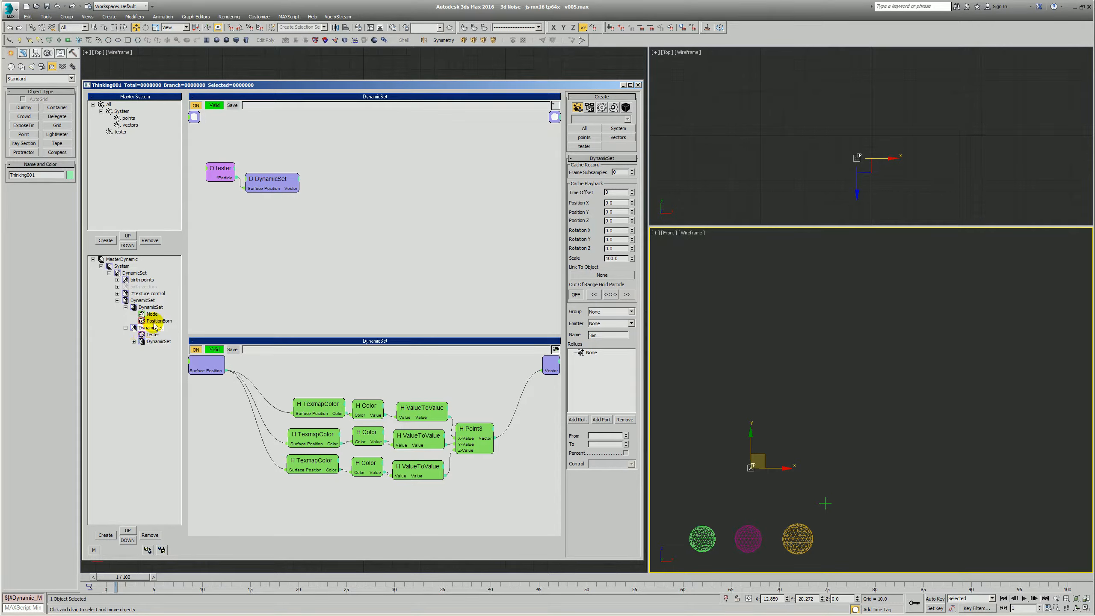
pyautogui.moveTo(255, 190); pyautogui.dragTo(263, 196)
# - Advance to frame 2 and move the Point001 helper below the point grid, to about X 97.4, Y 98.3, Z -30.6
pyautogui.moveTo(127, 579)
pyautogui.mouseDown()
pyautogui.moveTo(675, 578)
pyautogui.moveTo(125, 577)
pyautogui.mouseUp()
pyautogui.press('w')
pyautogui.press('q')
pyautogui.click(833, 519)
pyautogui.click(826, 504)
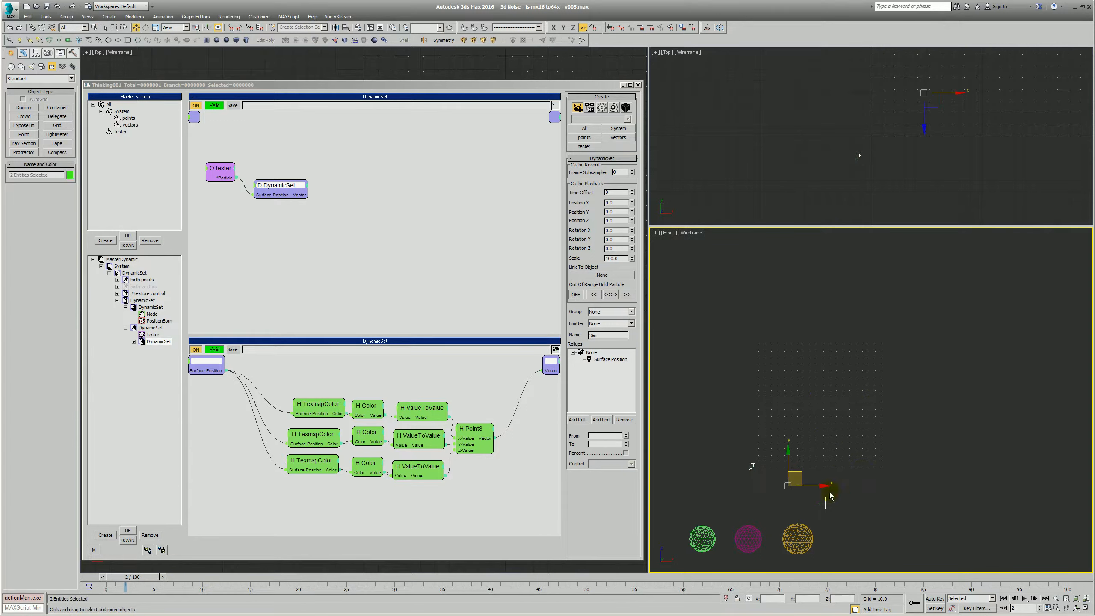
pyautogui.press('w')
pyautogui.moveTo(832, 496); pyautogui.dragTo(825, 480)
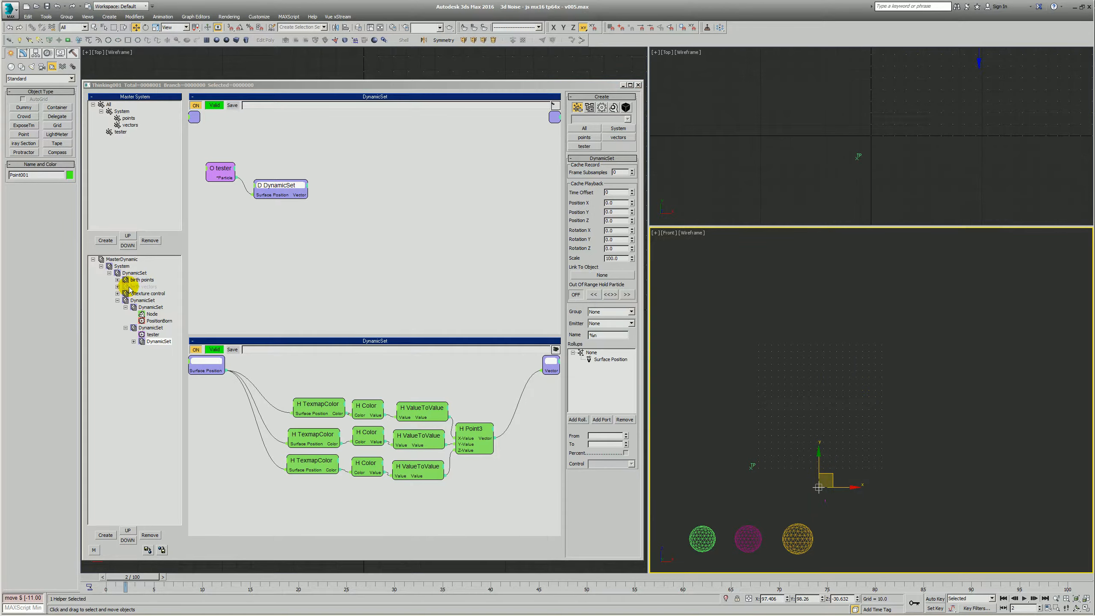
# - Create a new DynamicSet above the birth points set and nest the birth points and birth vectors sets inside it
pyautogui.click(140, 279)
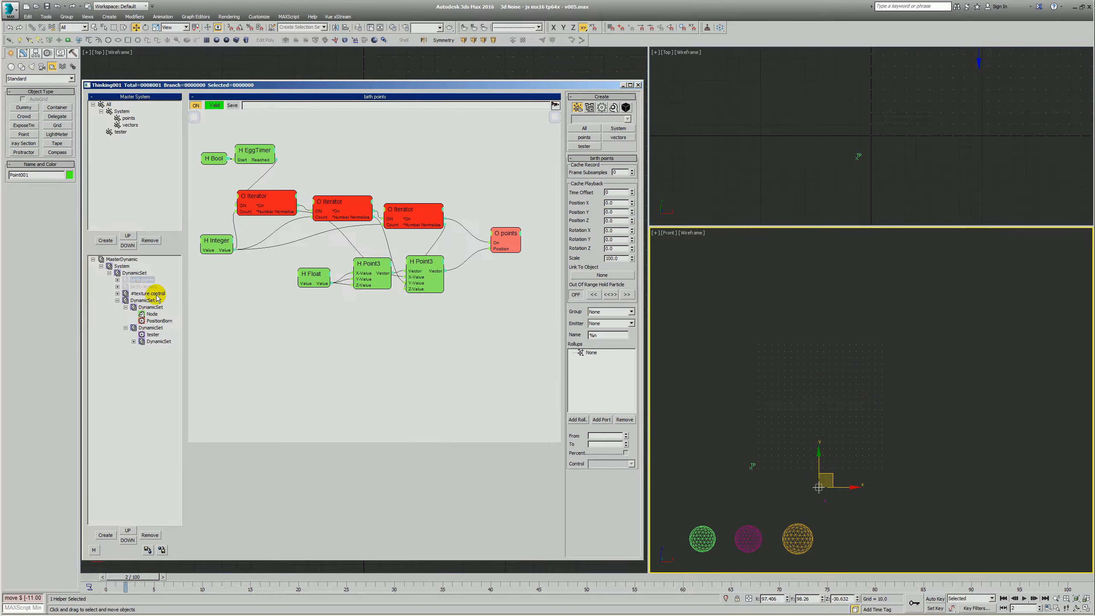
pyautogui.click(134, 272)
pyautogui.click(105, 535)
pyautogui.click(137, 346)
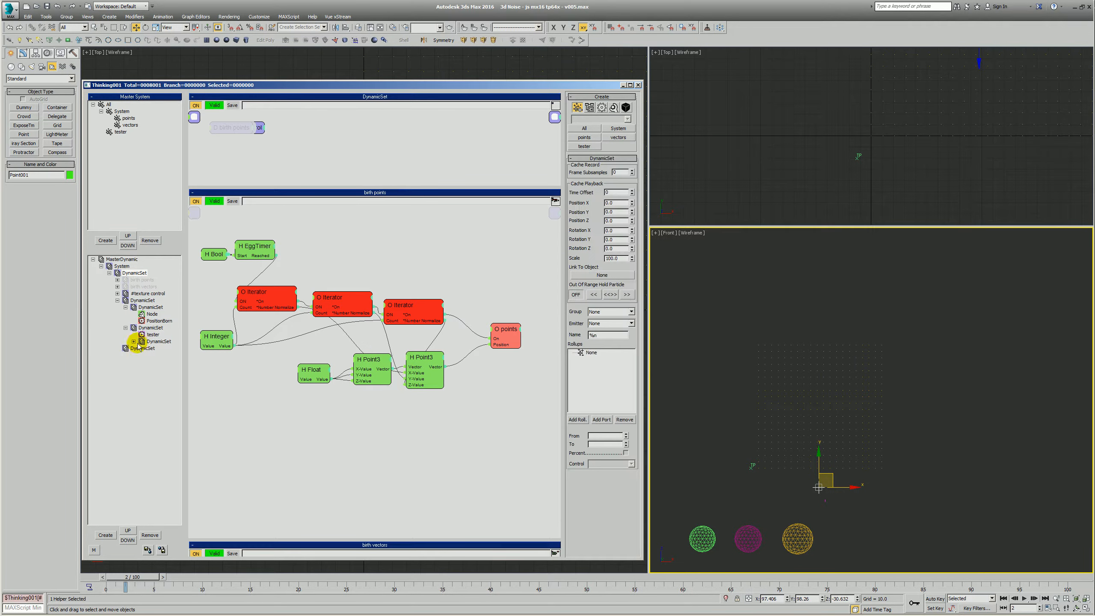
pyautogui.moveTo(120, 268); pyautogui.dragTo(135, 275)
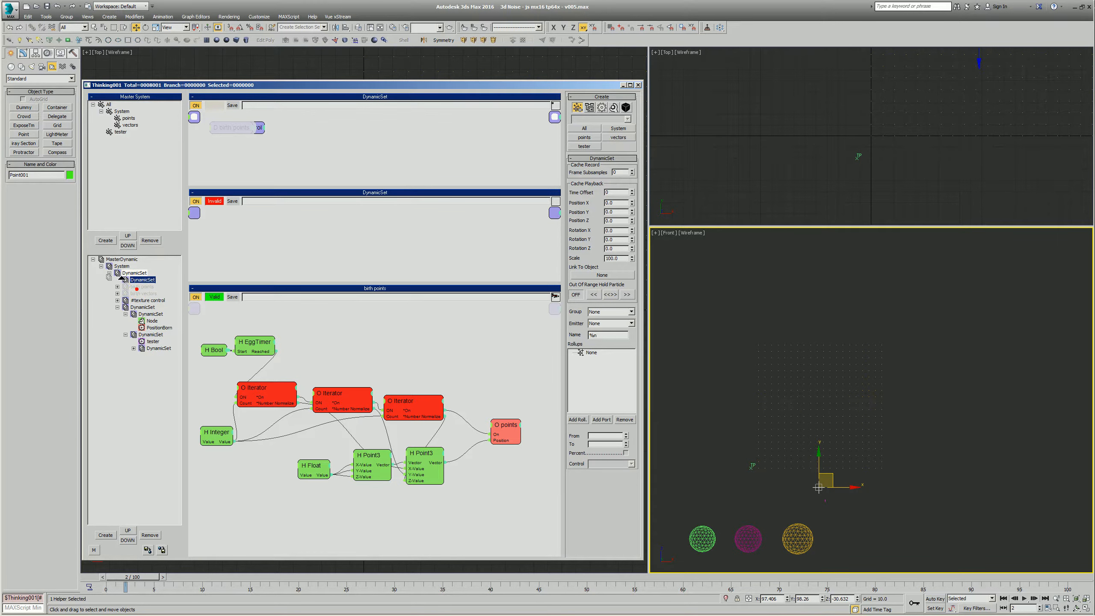
pyautogui.click(133, 287)
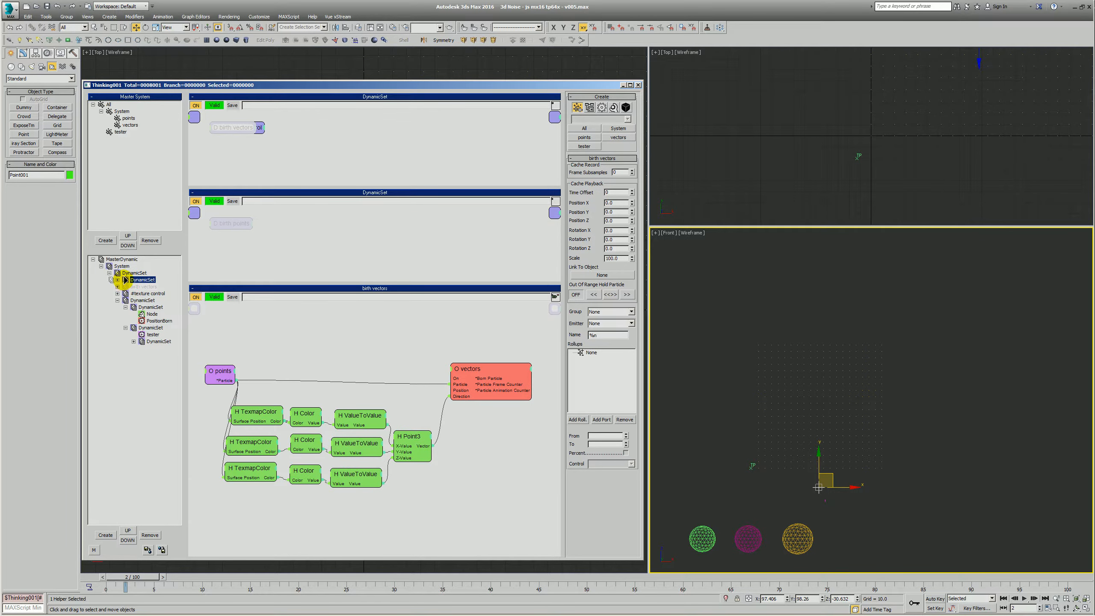
pyautogui.moveTo(125, 280); pyautogui.dragTo(125, 280)
pyautogui.click(124, 287)
# - Rename the new parent DynamicSet with a # prefix and switch it off as a whole, leaving its two child sets on
pyautogui.click(117, 279)
pyautogui.click(142, 279)
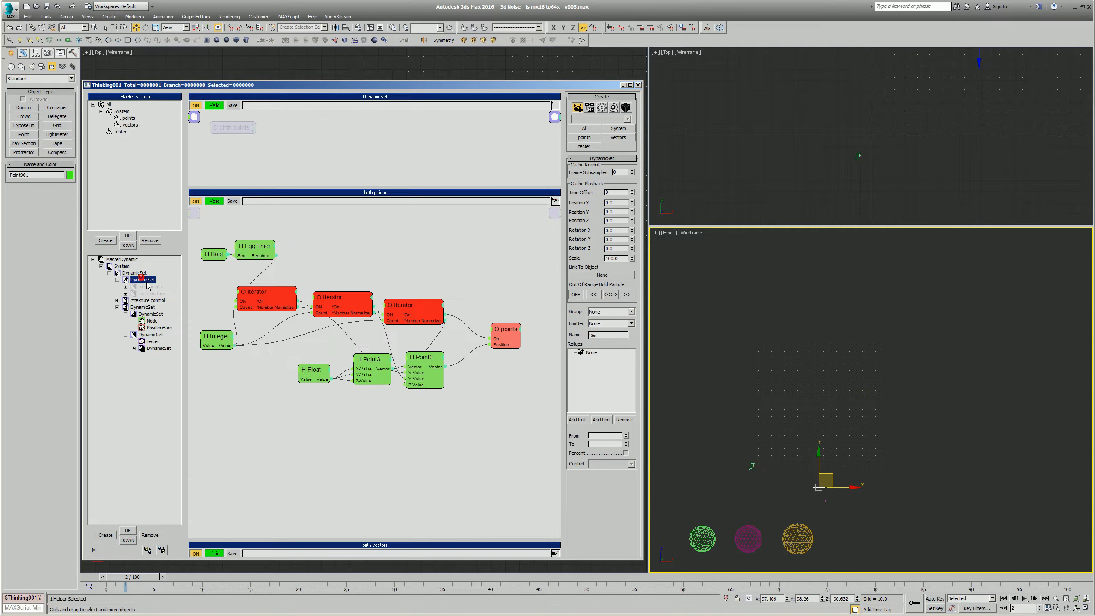
pyautogui.middleClick(146, 286)
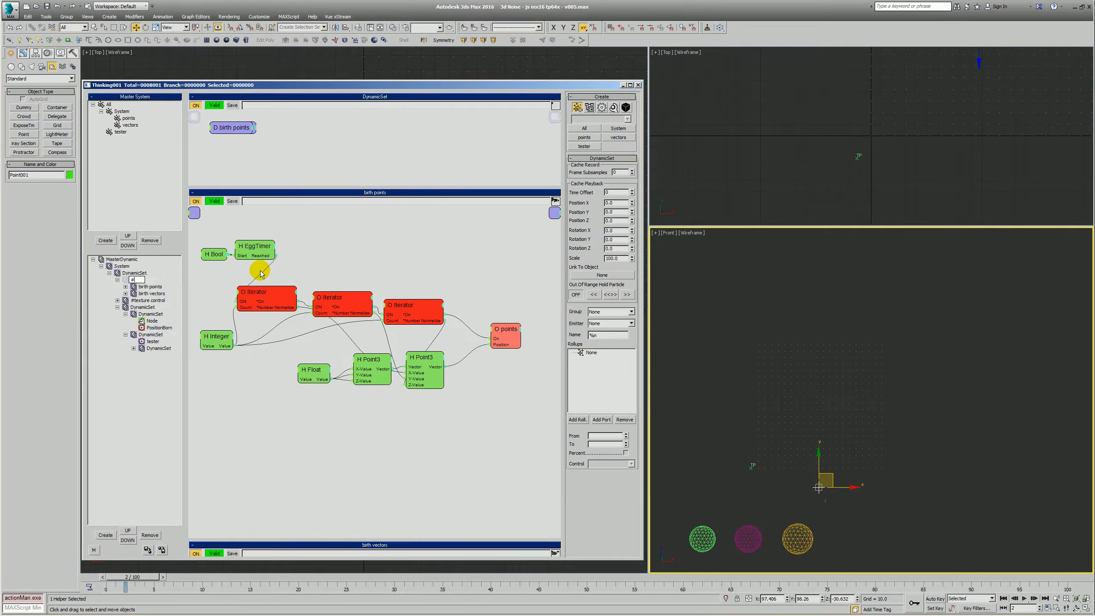
pyautogui.click(117, 279)
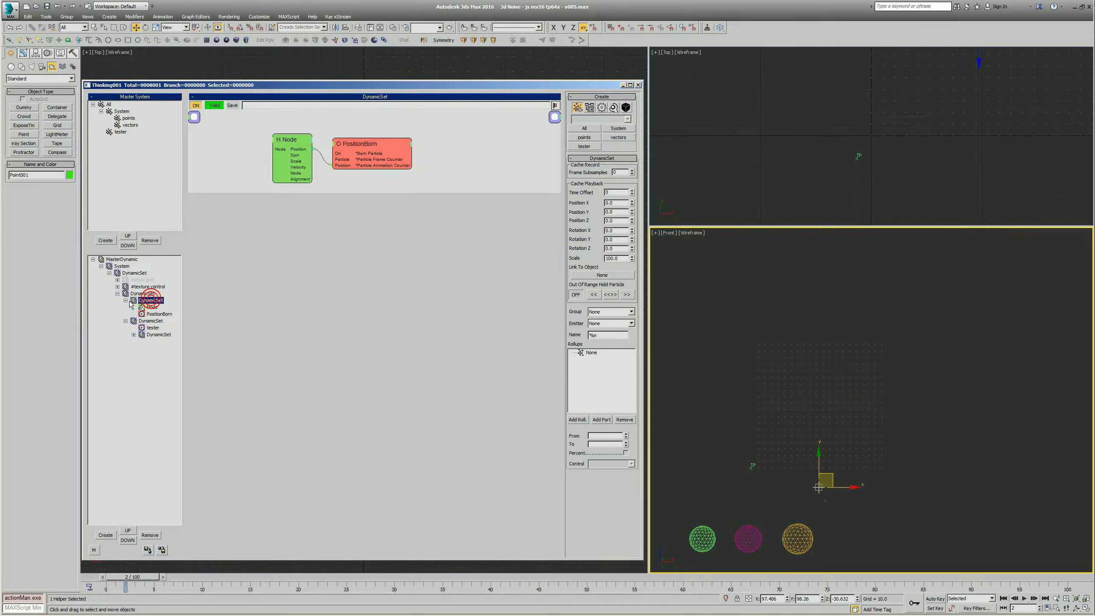
# - Rename the emitting child DynamicSet as birth tester and rearrange the tester and nested DynamicSet nodes in the second set
pyautogui.click(125, 300)
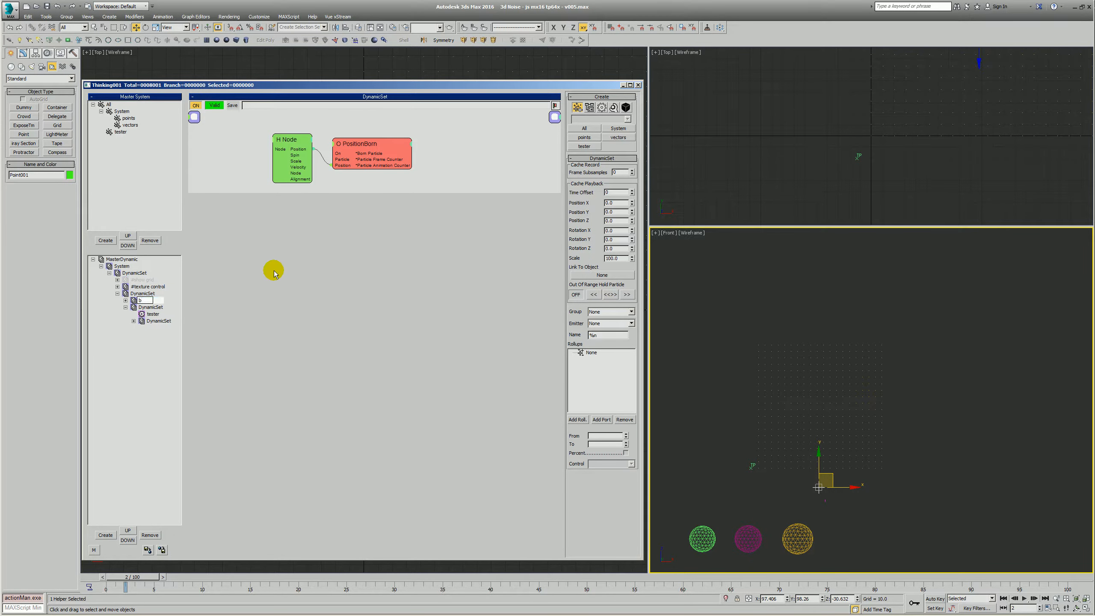
pyautogui.click(156, 321)
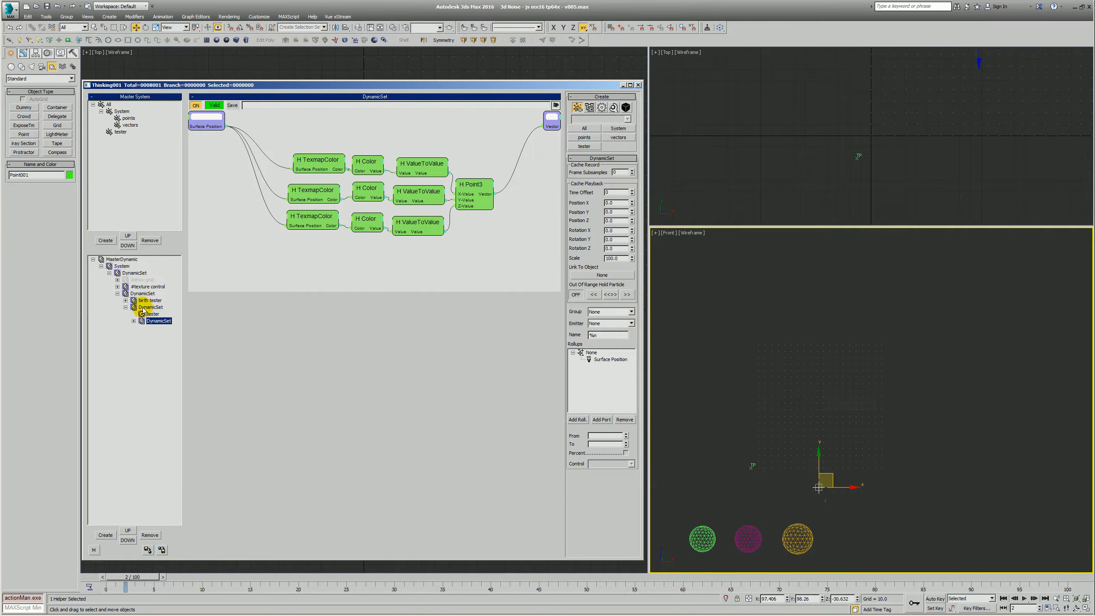
pyautogui.click(150, 308)
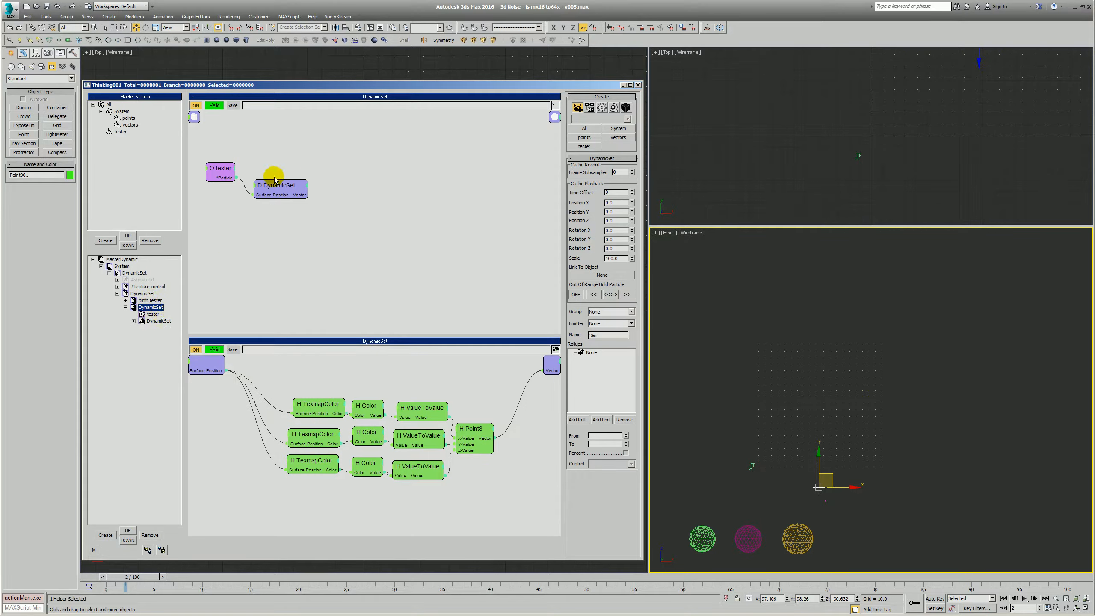
pyautogui.moveTo(269, 182); pyautogui.dragTo(264, 167)
pyautogui.moveTo(265, 192); pyautogui.dragTo(286, 198, button='middle')
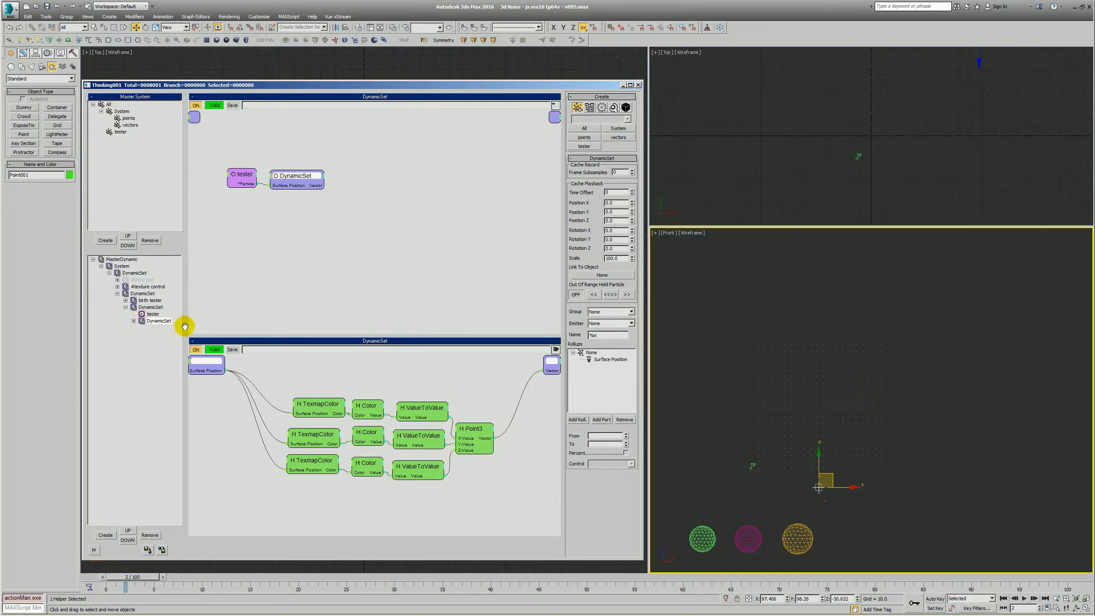
pyautogui.click(379, 203)
pyautogui.moveTo(307, 176); pyautogui.dragTo(311, 200)
# - Expose the Age output on the tester group node
pyautogui.rightClick(273, 138)
pyautogui.click(238, 137)
pyautogui.click(257, 178)
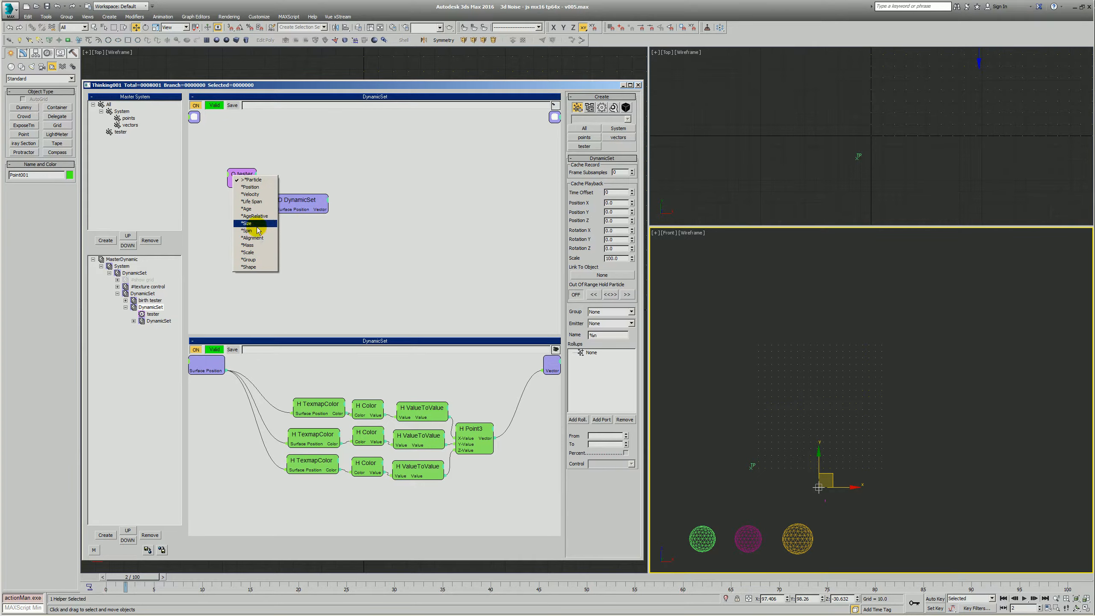
pyautogui.click(248, 209)
# - Add a Threshold condition and connect the tester's Age output to its Value input
pyautogui.rightClick(289, 154)
pyautogui.moveTo(293, 167)
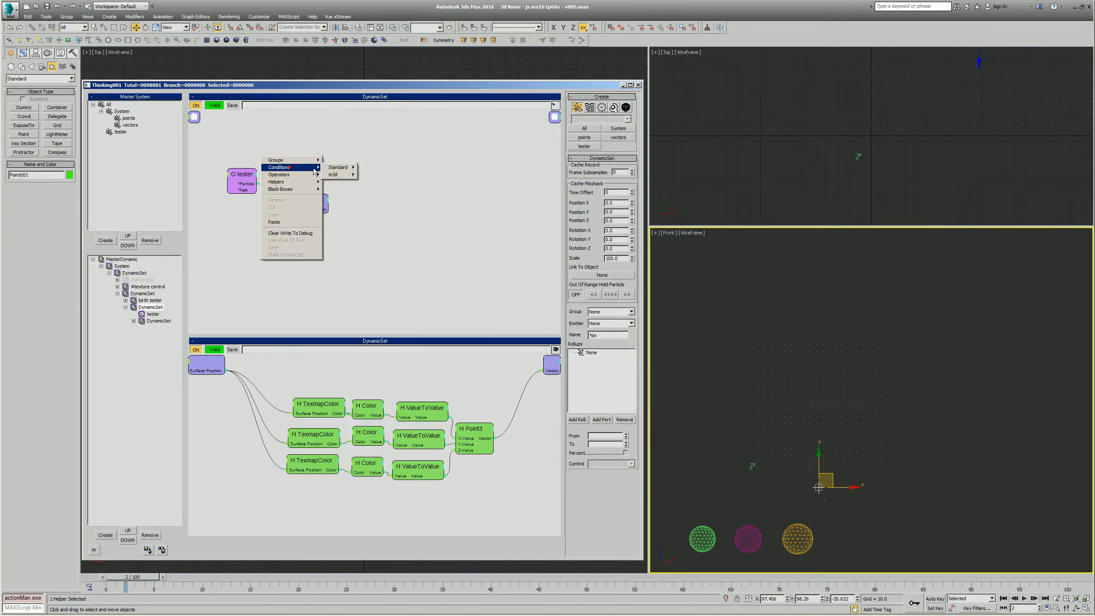
pyautogui.moveTo(340, 168)
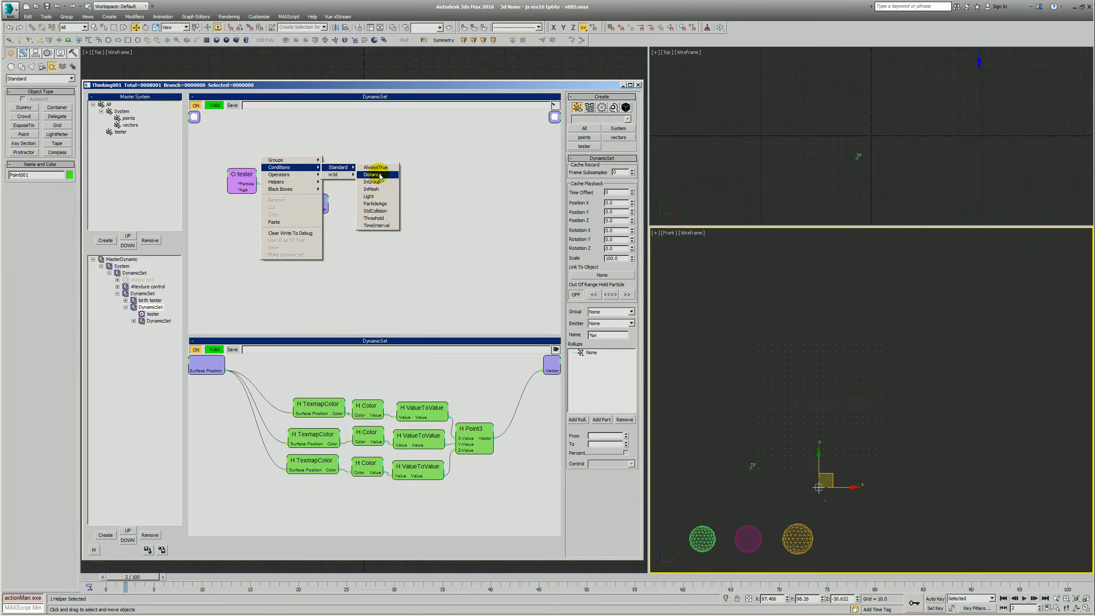
pyautogui.click(374, 218)
pyautogui.click(304, 162)
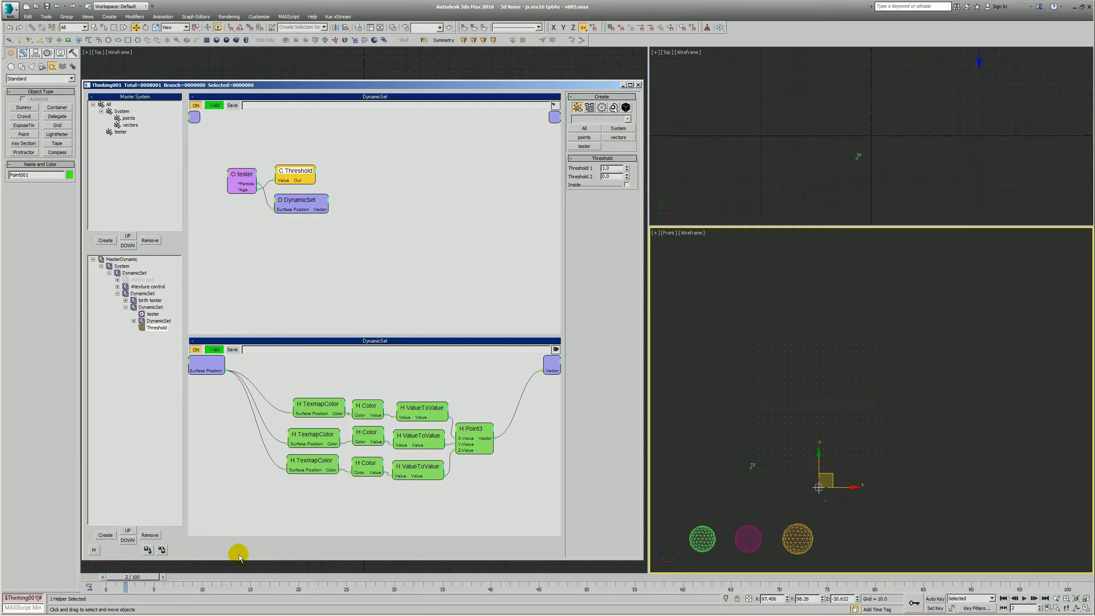
# - Scrub the timeline to preview the tester particle emission and return to frame 3
pyautogui.moveTo(134, 577); pyautogui.dragTo(380, 594)
pyautogui.press('w')
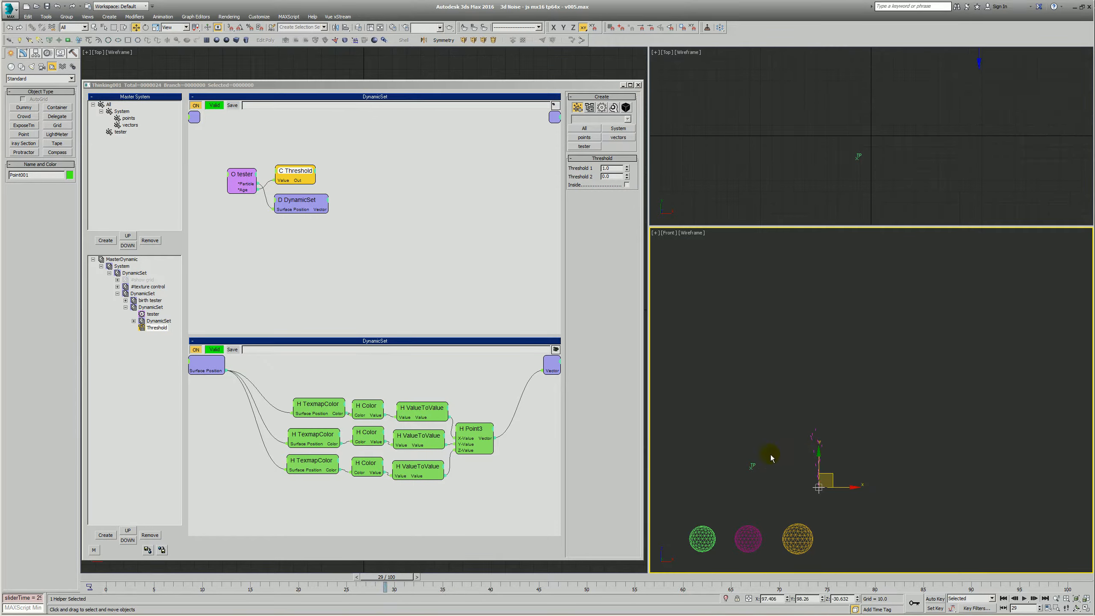
pyautogui.moveTo(113, 589); pyautogui.dragTo(653, 588)
pyautogui.moveTo(262, 607); pyautogui.dragTo(135, 586)
# - Reposition the Threshold and DynamicSet nodes beside the tester node to separate them
pyautogui.click(401, 256)
pyautogui.click(242, 174)
pyautogui.moveTo(304, 177); pyautogui.dragTo(307, 170)
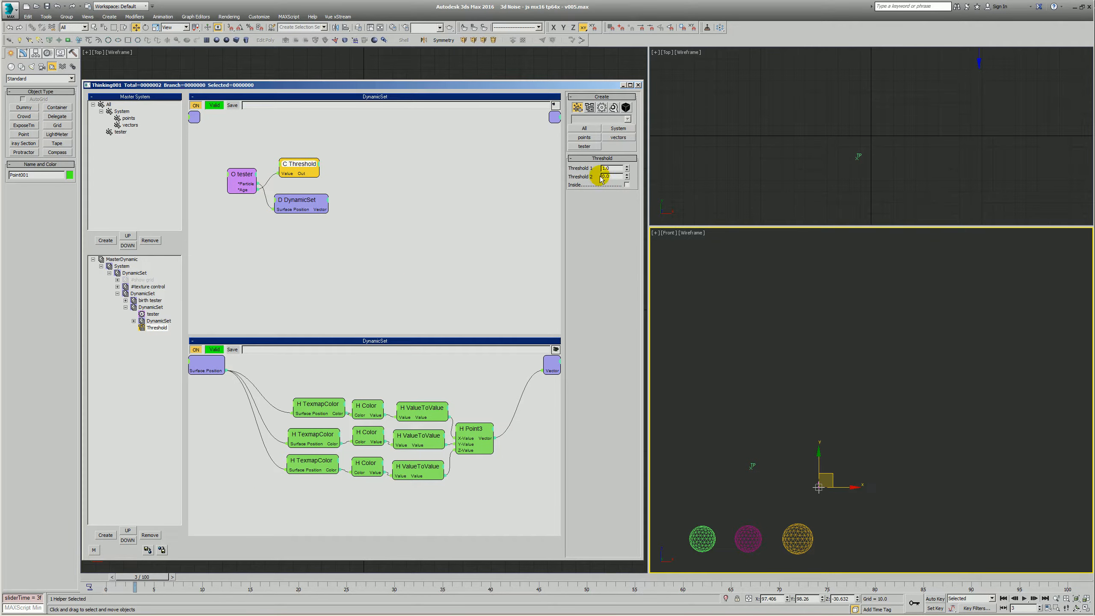
pyautogui.moveTo(313, 209)
pyautogui.mouseDown()
pyautogui.moveTo(365, 258)
pyautogui.moveTo(316, 205)
pyautogui.mouseUp()
pyautogui.click(383, 176)
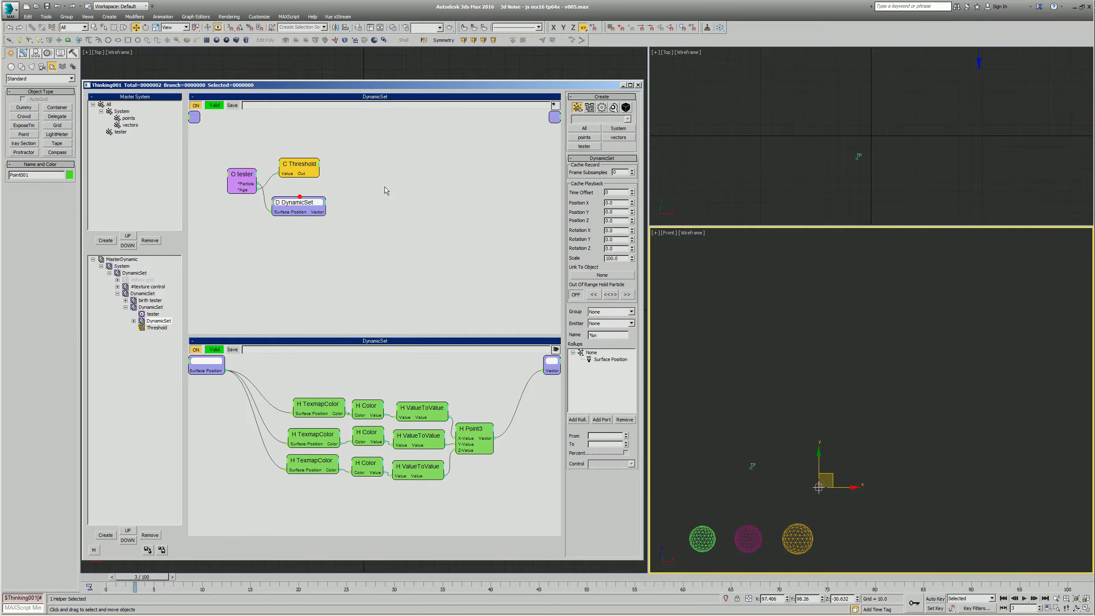
# - Add a standard Velocity operator and connect the tester's Particle output to its Particle input
pyautogui.rightClick(337, 179)
pyautogui.moveTo(366, 198)
pyautogui.moveTo(423, 198)
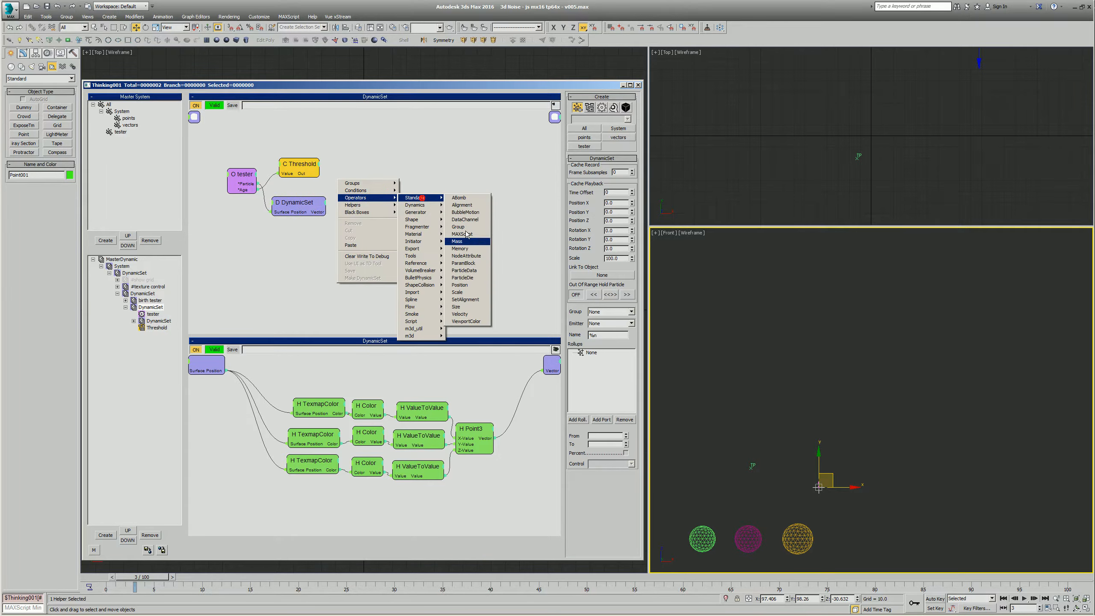
pyautogui.click(464, 315)
pyautogui.moveTo(258, 184); pyautogui.dragTo(455, 173)
# - Expose the Velocity operator's Direction and ON inputs, feeding them from the DynamicSet's Vector and the Threshold's Out
pyautogui.rightClick(455, 173)
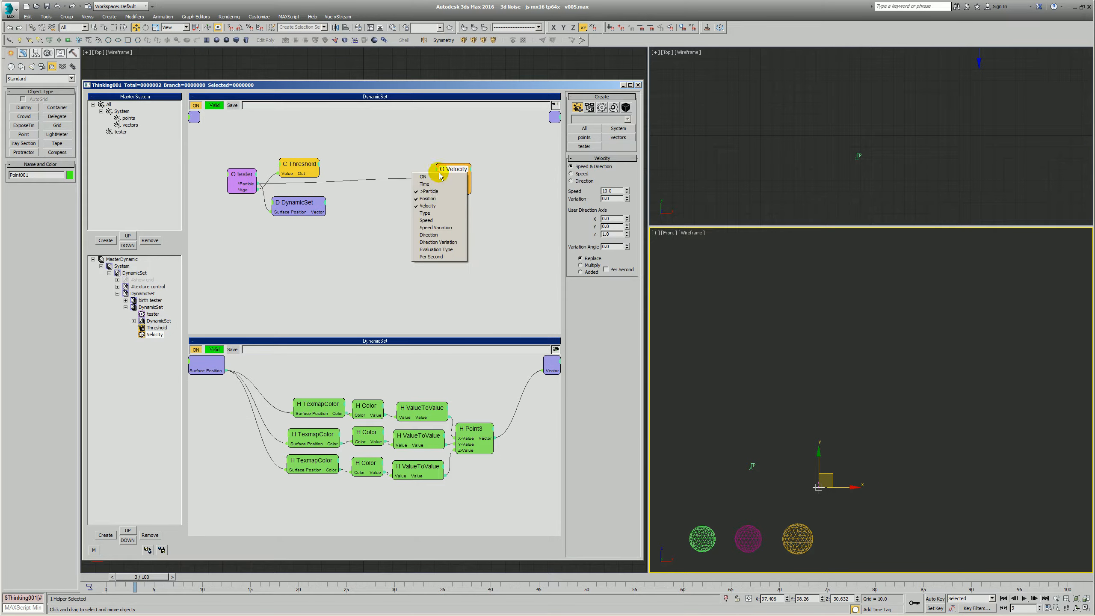
pyautogui.click(440, 235)
pyautogui.moveTo(326, 211); pyautogui.dragTo(442, 197)
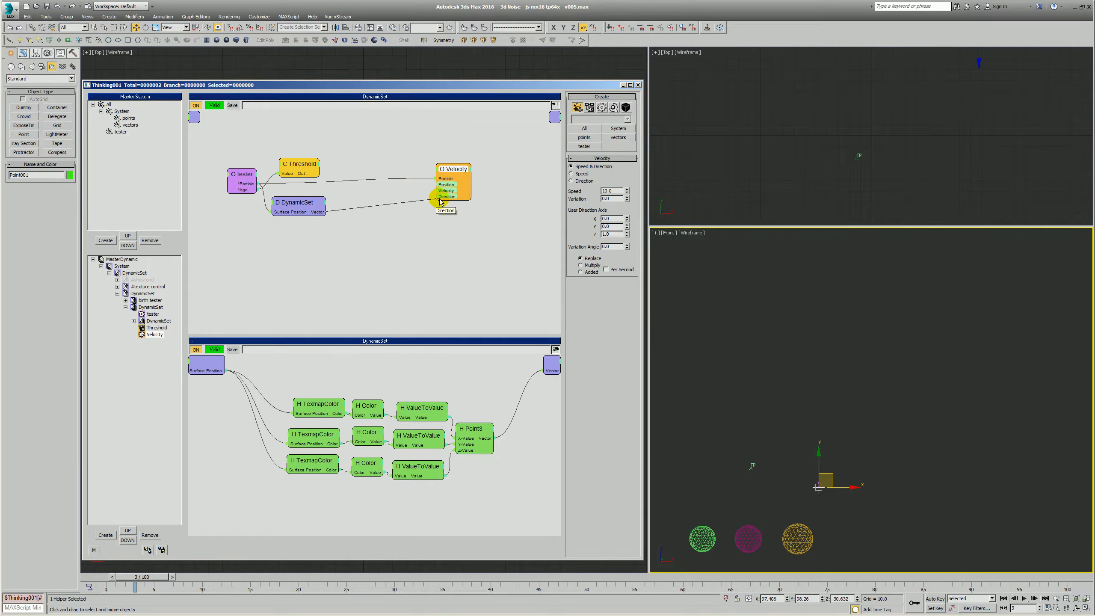
pyautogui.rightClick(450, 170)
pyautogui.click(439, 180)
pyautogui.moveTo(443, 189); pyautogui.dragTo(296, 160)
# - Scrub to frame 45 and inspect how the tester particles change direction in the Front view
pyautogui.moveTo(121, 584); pyautogui.dragTo(566, 577)
pyautogui.press('w')
pyautogui.press('q')
pyautogui.scroll(5, 814, 466)
pyautogui.hotkey('ctrl', 'r')
pyautogui.moveTo(818, 414); pyautogui.dragTo(840, 418)
pyautogui.press('f')
pyautogui.press('z')
pyautogui.scroll(-10, 798, 408)
pyautogui.scroll(3, 787, 375)
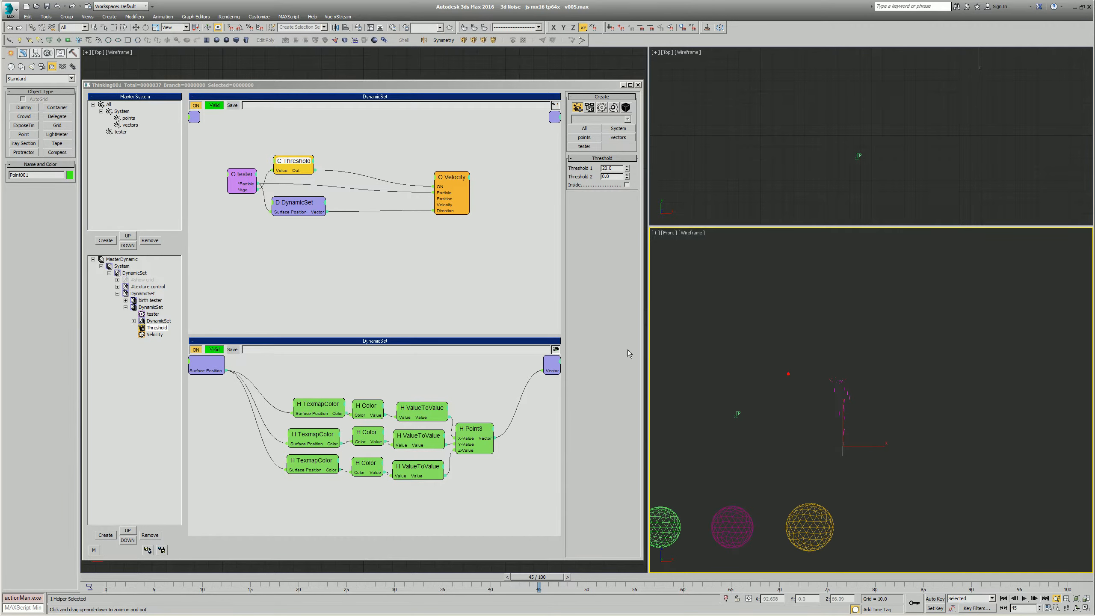
# - Set the Velocity operator to Direction only and preview the tester particles through frame 100
pyautogui.click(393, 246)
pyautogui.moveTo(450, 180); pyautogui.dragTo(457, 170)
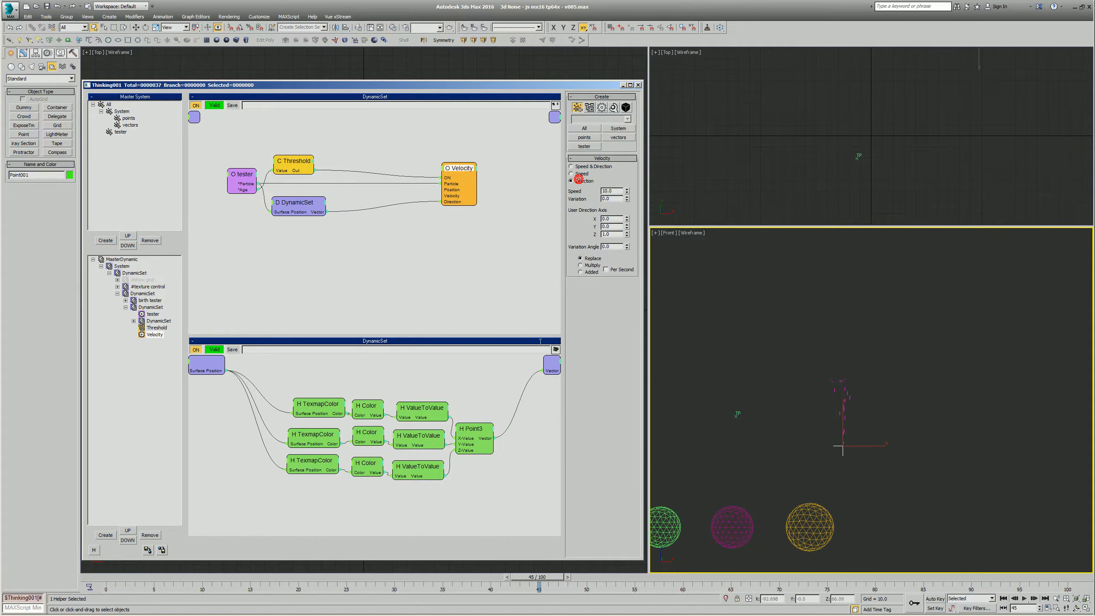
pyautogui.hotkey('alt', 'z')
pyautogui.moveTo(779, 441); pyautogui.dragTo(723, 454)
pyautogui.moveTo(115, 568); pyautogui.dragTo(1020, 572)
pyautogui.hotkey('alt', 'z')
pyautogui.moveTo(819, 421); pyautogui.dragTo(800, 368)
pyautogui.moveTo(125, 580); pyautogui.dragTo(1069, 542)
# - Move the Velocity node closer to the Threshold and DynamicSet nodes
pyautogui.click(460, 168)
pyautogui.moveTo(460, 165); pyautogui.dragTo(408, 167)
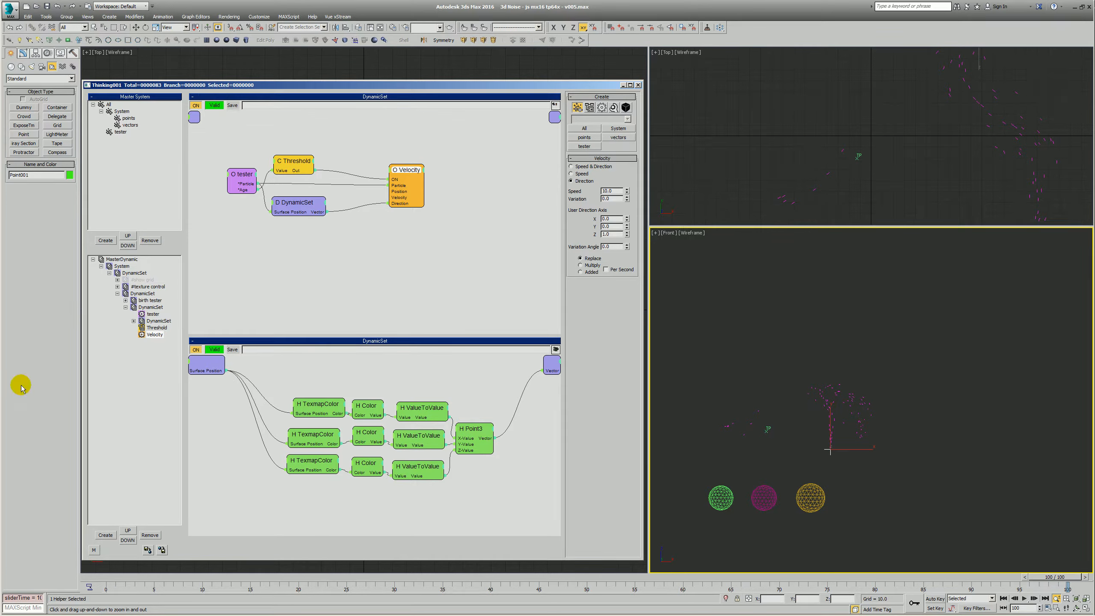
# - Rename the DynamicSet node connected to the Velocity operator as 3D Noise Field
pyautogui.click(291, 205)
pyautogui.doubleClick(292, 205)
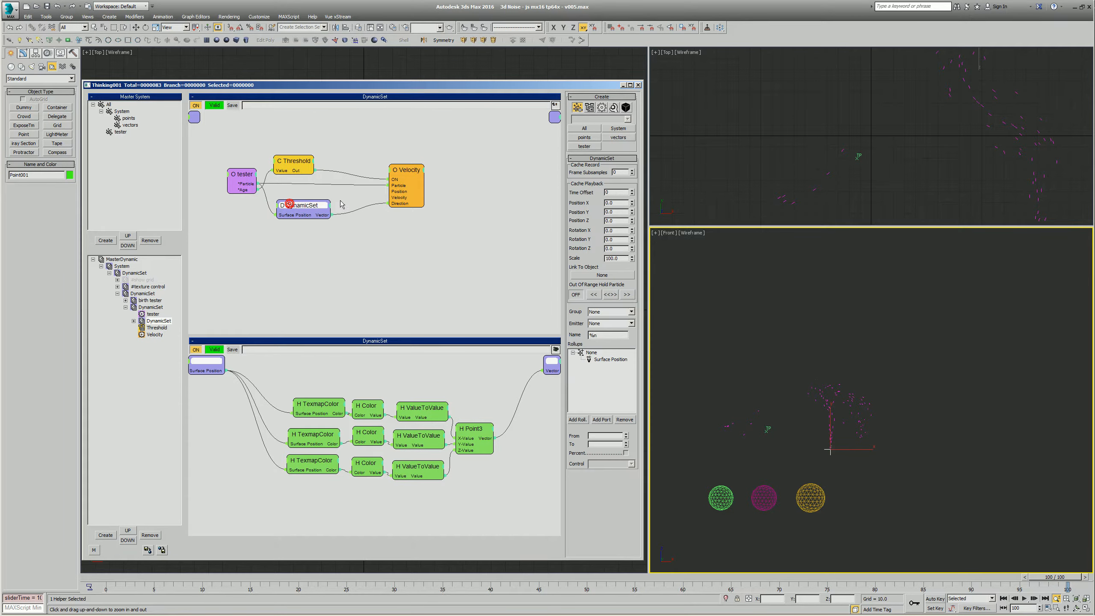
pyautogui.write('3D Noise Field')
pyautogui.click(371, 191)
# - Save the 3D Noise Field set as 3D Noise Field.thi in the CACHE\TP folder, choosing none for the particle groups after loading
pyautogui.click(342, 337)
pyautogui.moveTo(280, 248); pyautogui.dragTo(327, 217)
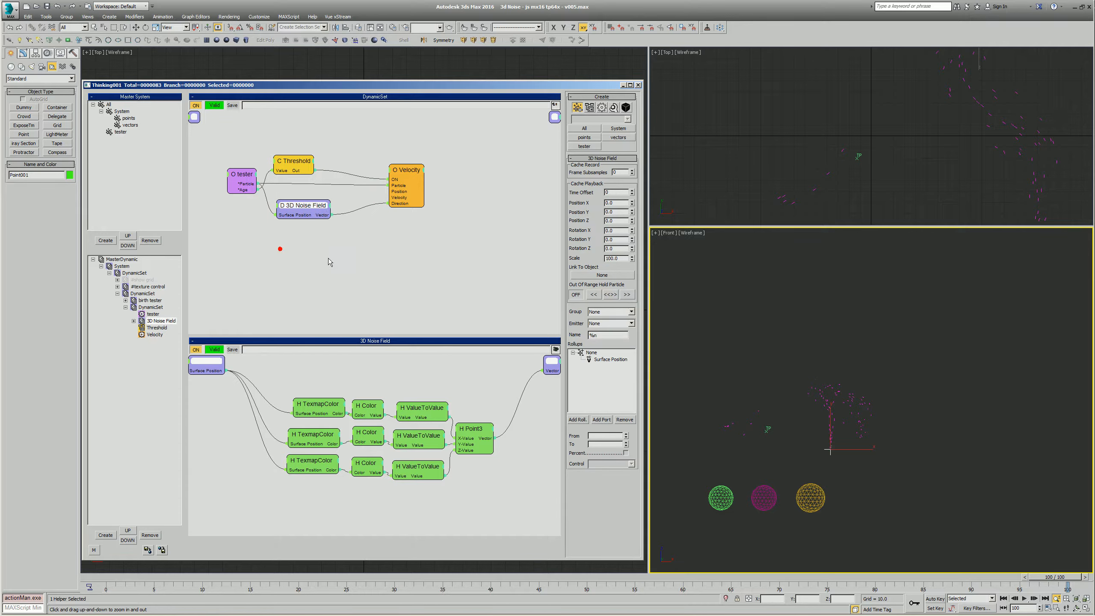
pyautogui.rightClick(342, 242)
pyautogui.click(331, 335)
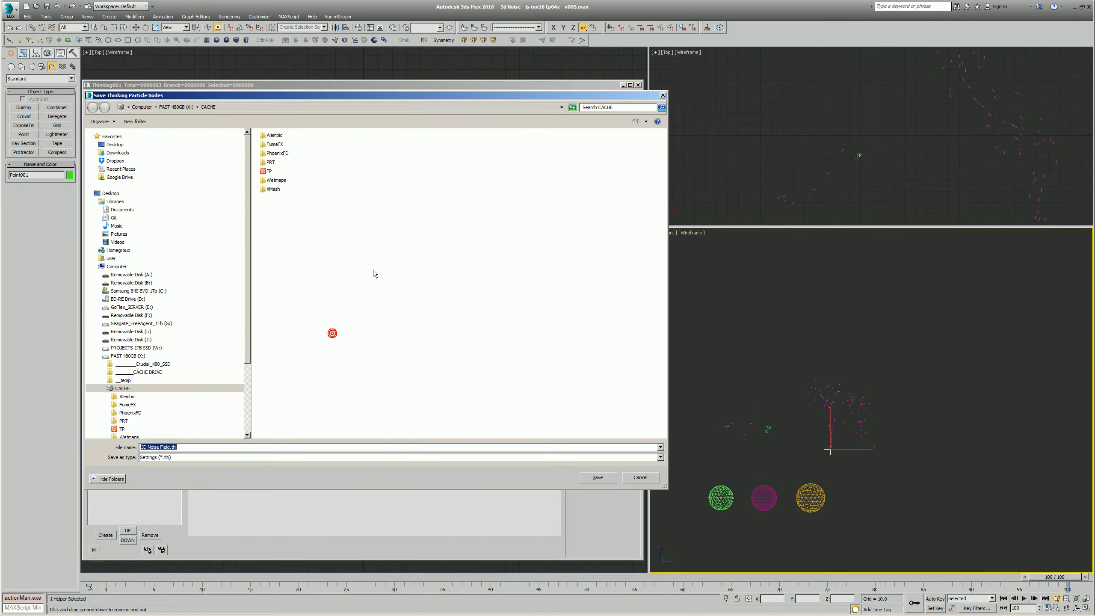
pyautogui.doubleClick(263, 171)
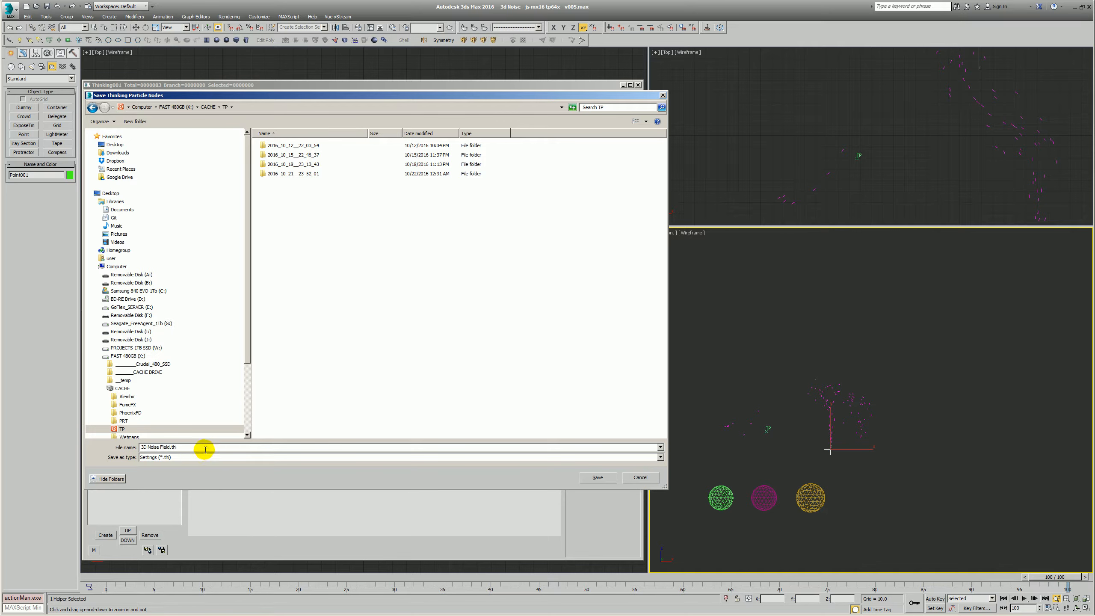
pyautogui.click(605, 477)
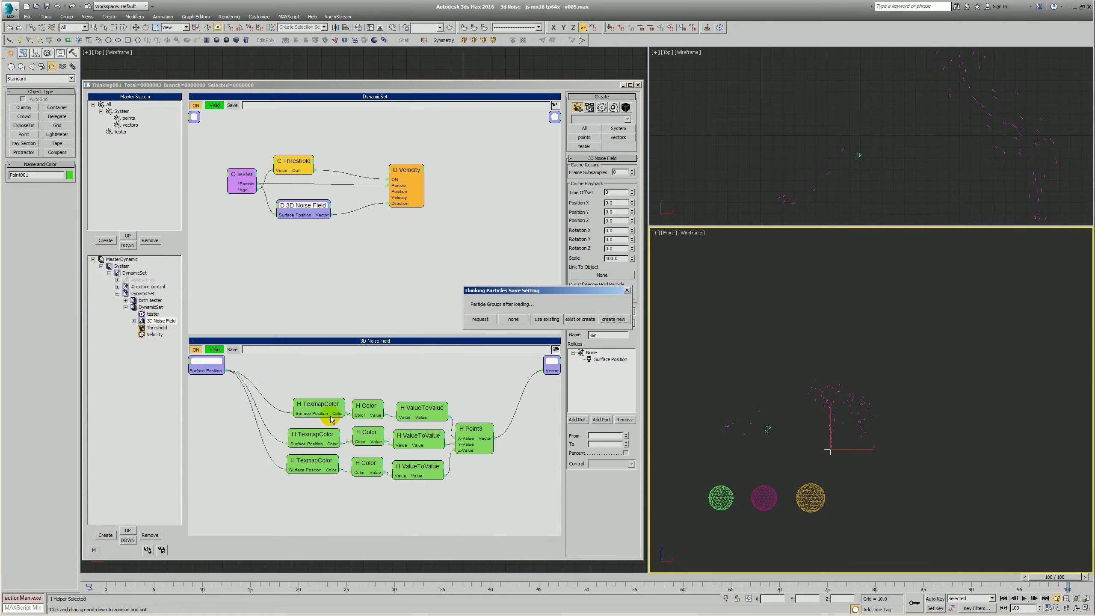
pyautogui.click(514, 319)
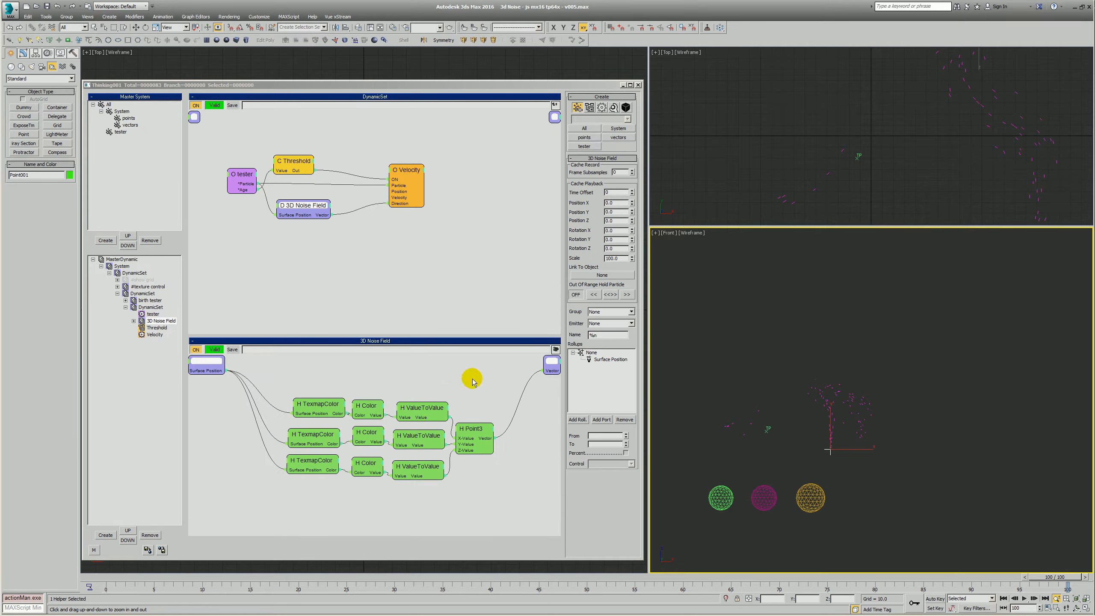
# - Insert the saved 3D Noise Field black box below the original node in the DynamicSet
pyautogui.rightClick(358, 265)
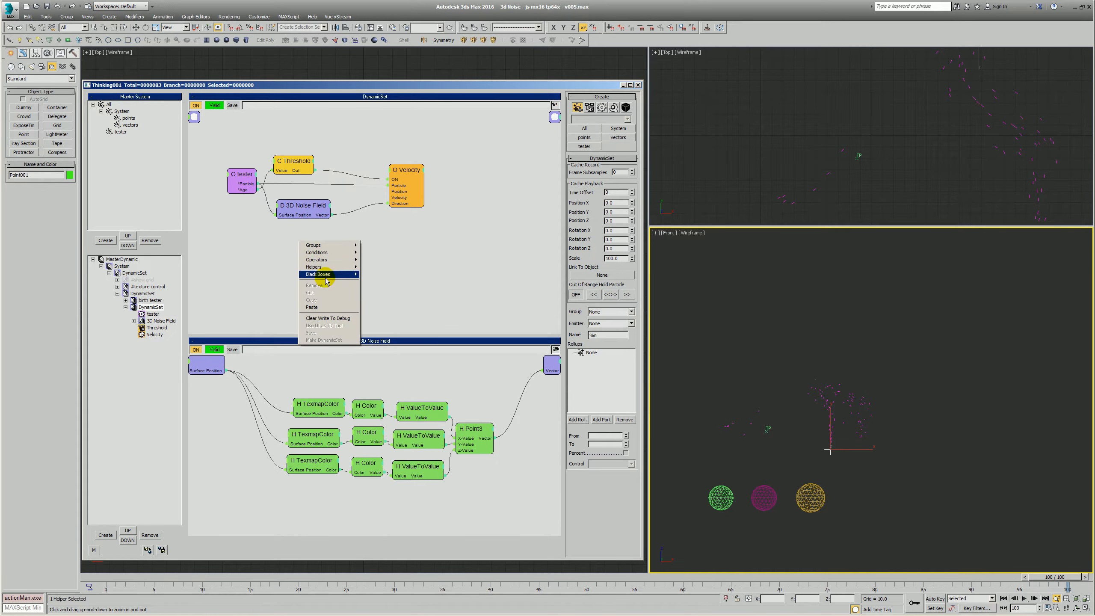
pyautogui.moveTo(341, 274)
pyautogui.moveTo(400, 580)
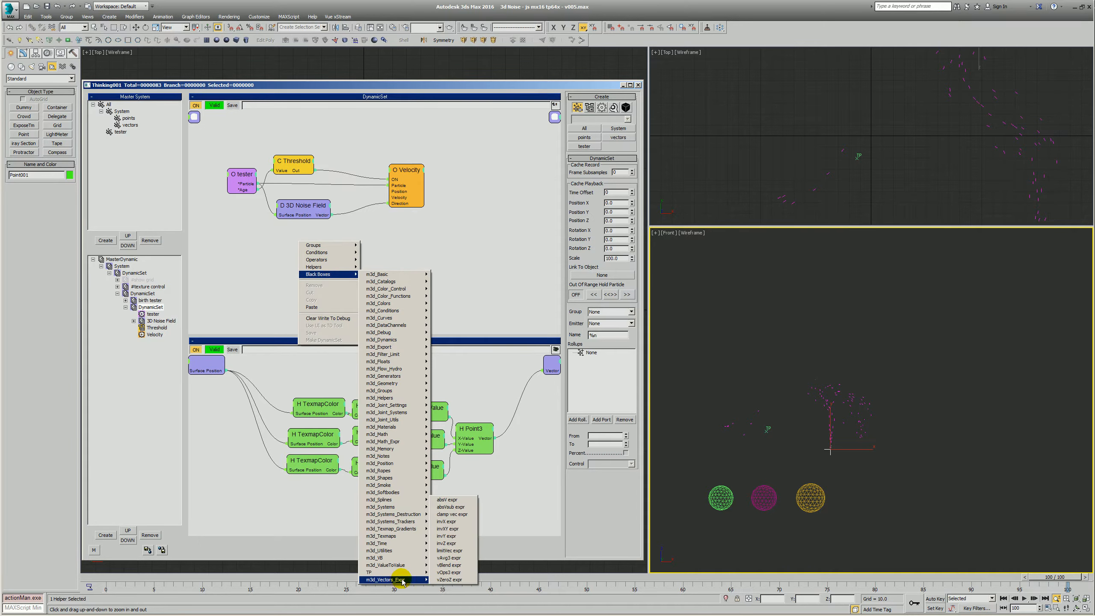
pyautogui.click(448, 577)
pyautogui.moveTo(345, 247); pyautogui.dragTo(325, 264)
# - Check the top TexmapColor's settings and shift the middle Color node slightly down in the 3D Noise Field network
pyautogui.click(320, 415)
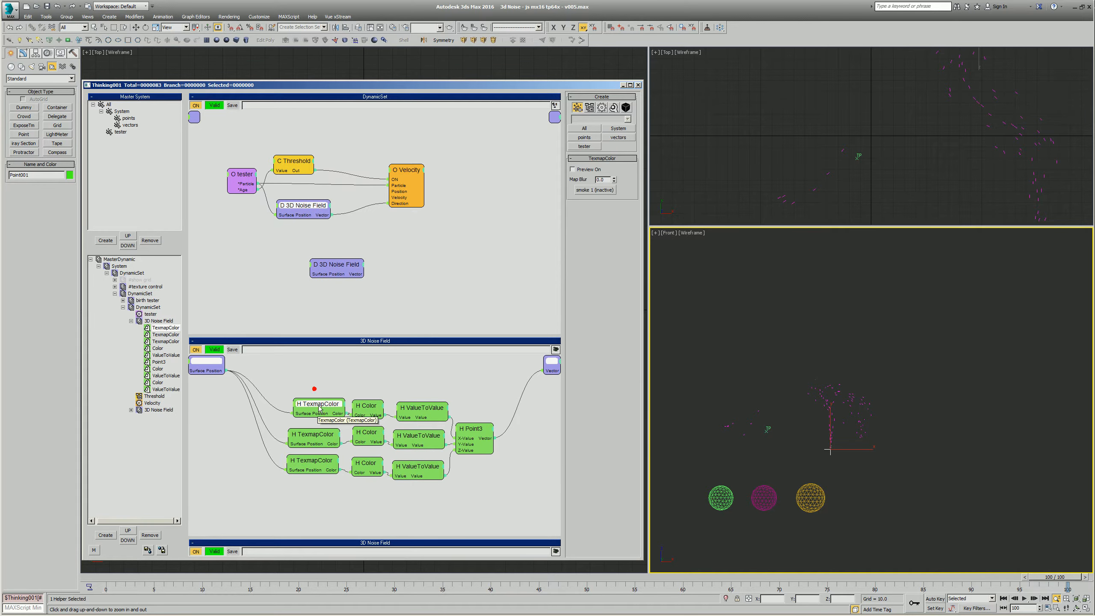
pyautogui.click(572, 169)
pyautogui.moveTo(365, 432); pyautogui.dragTo(366, 437)
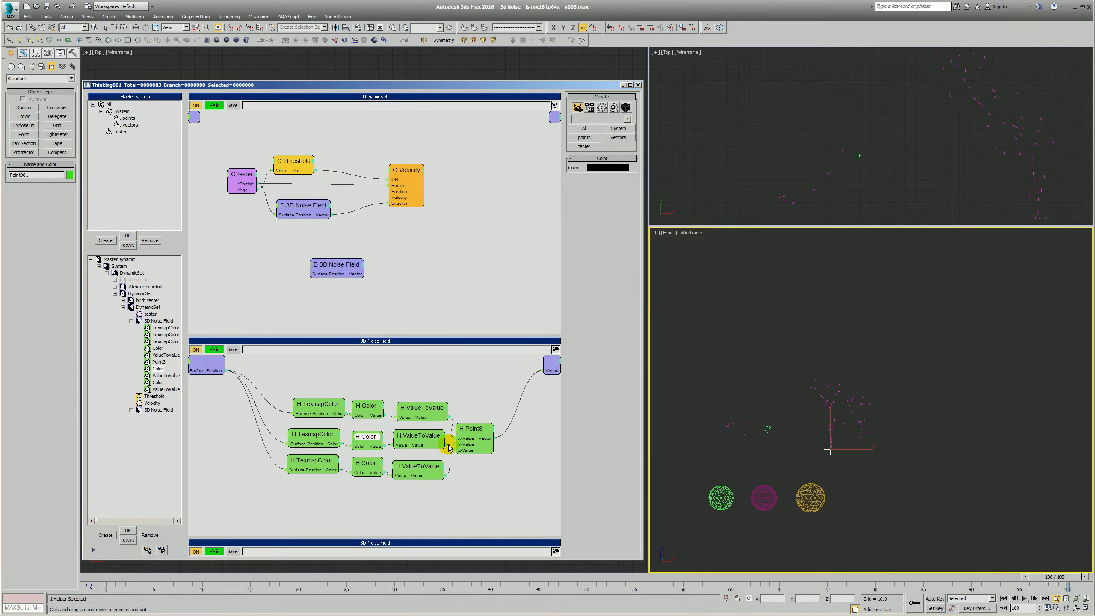
# - Delete the unconnected duplicate 3D Noise Field node
pyautogui.moveTo(331, 265); pyautogui.dragTo(318, 251)
pyautogui.press('Delete')
# - Select the original 3D Noise Field node and deselect the Point helper in the Front view
pyautogui.click(300, 211)
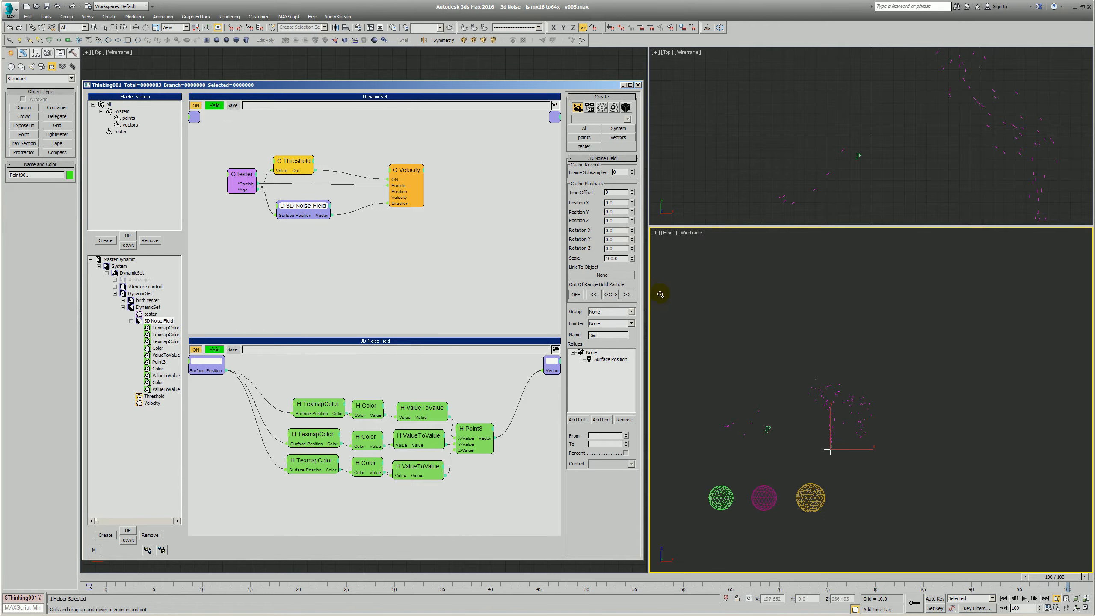
pyautogui.rightClick(717, 328)
pyautogui.click(668, 339)
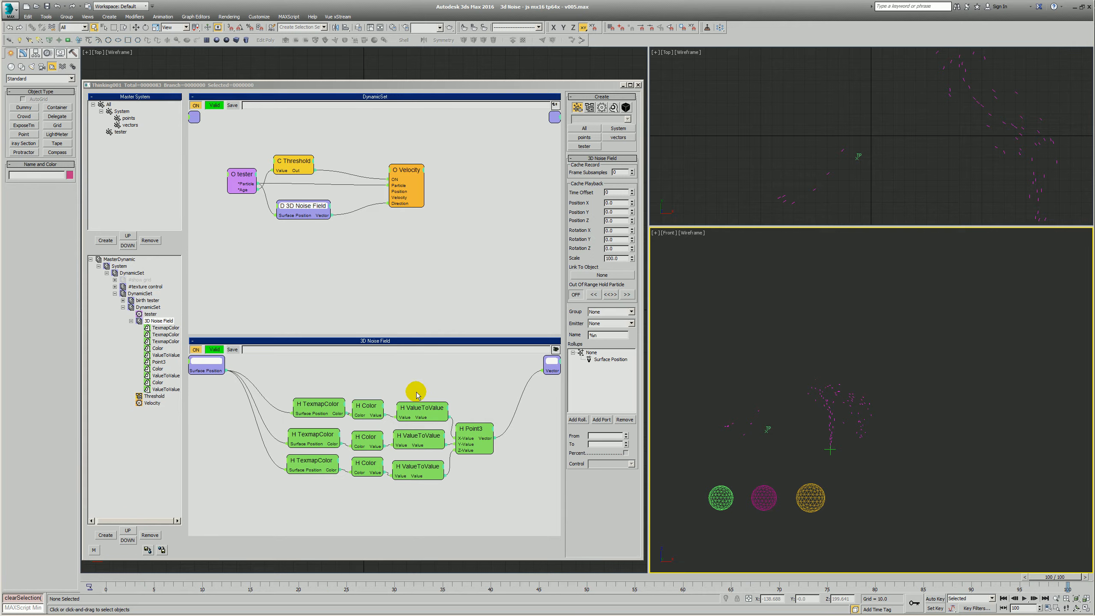
# - Tidy the 3D Noise Field network by aligning the TexmapColor, Color and ValueToValue nodes and shifting Point3 away from them
pyautogui.moveTo(294, 385); pyautogui.dragTo(488, 500)
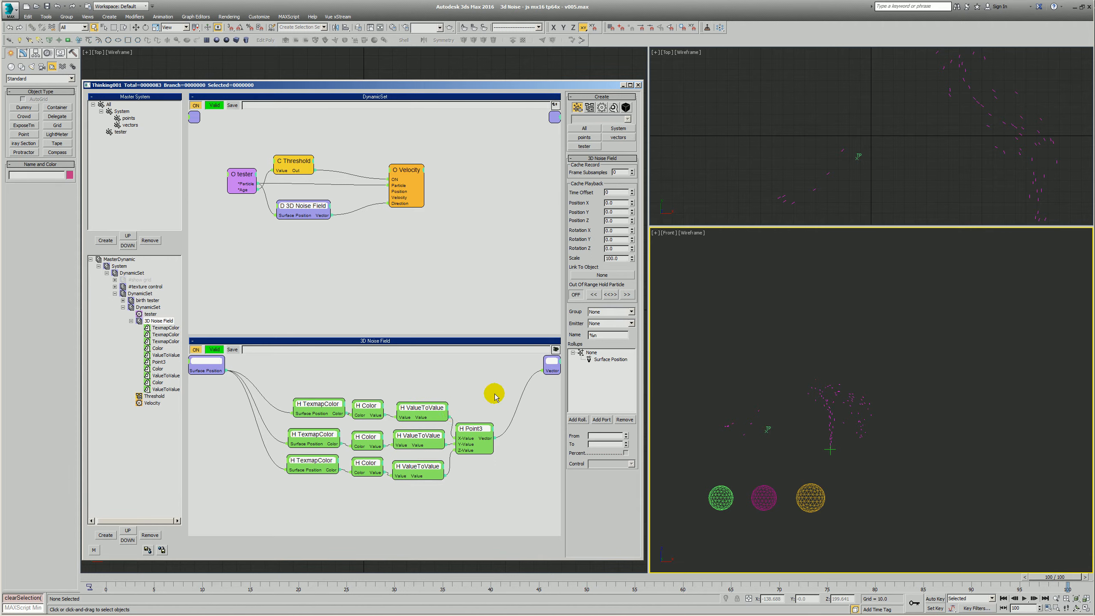
pyautogui.moveTo(340, 406); pyautogui.dragTo(371, 462)
pyautogui.click(367, 391)
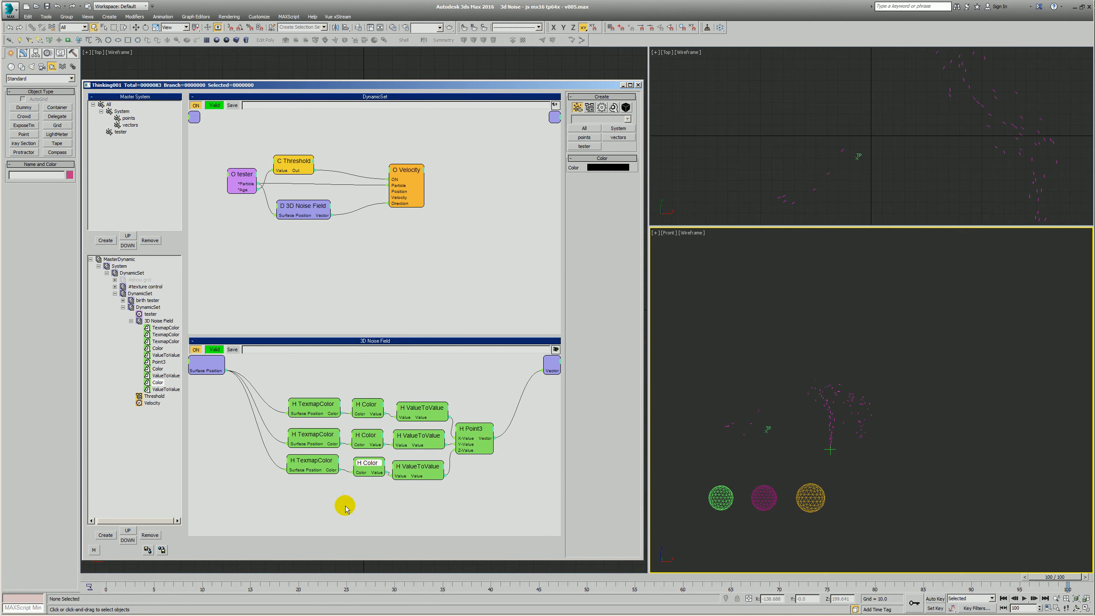
pyautogui.moveTo(428, 409); pyautogui.dragTo(476, 427)
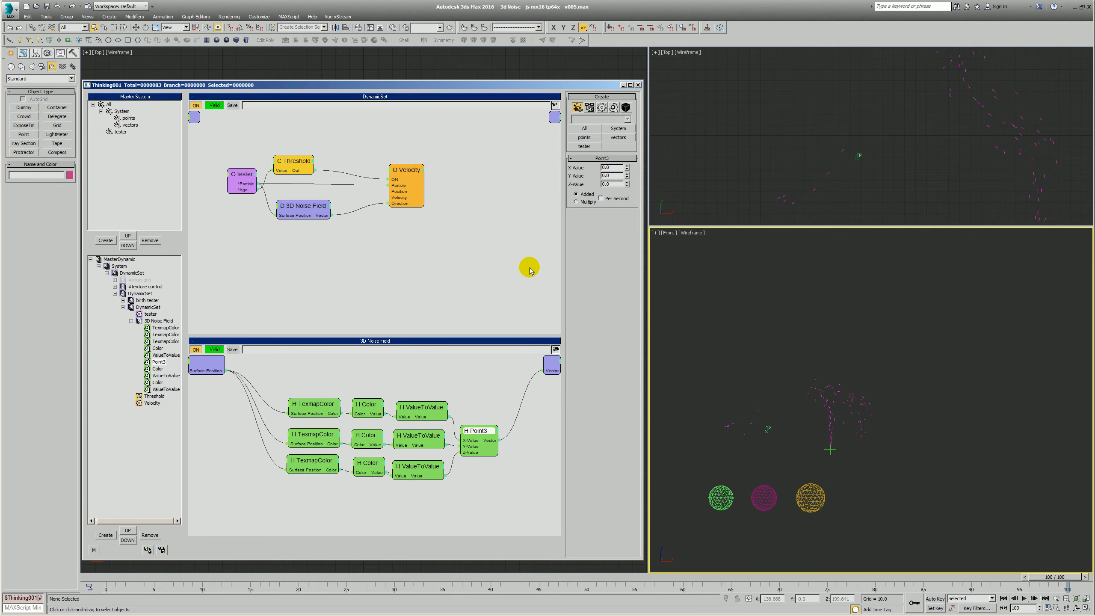
pyautogui.moveTo(414, 468); pyautogui.dragTo(419, 466)
pyautogui.click(366, 252)
pyautogui.rightClick(351, 248)
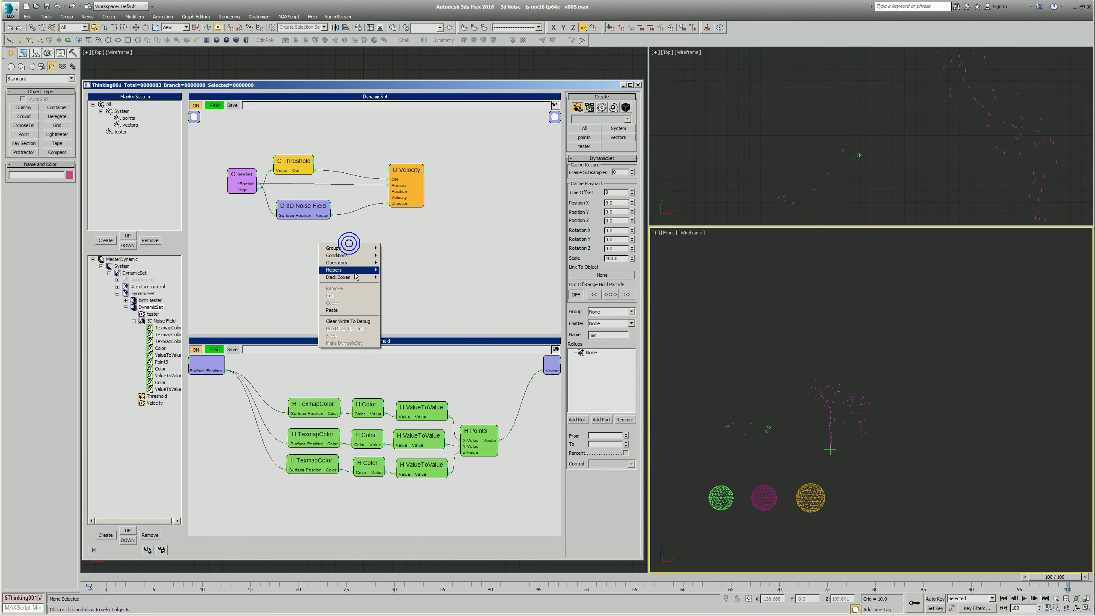
pyautogui.moveTo(349, 269)
pyautogui.moveTo(396, 321)
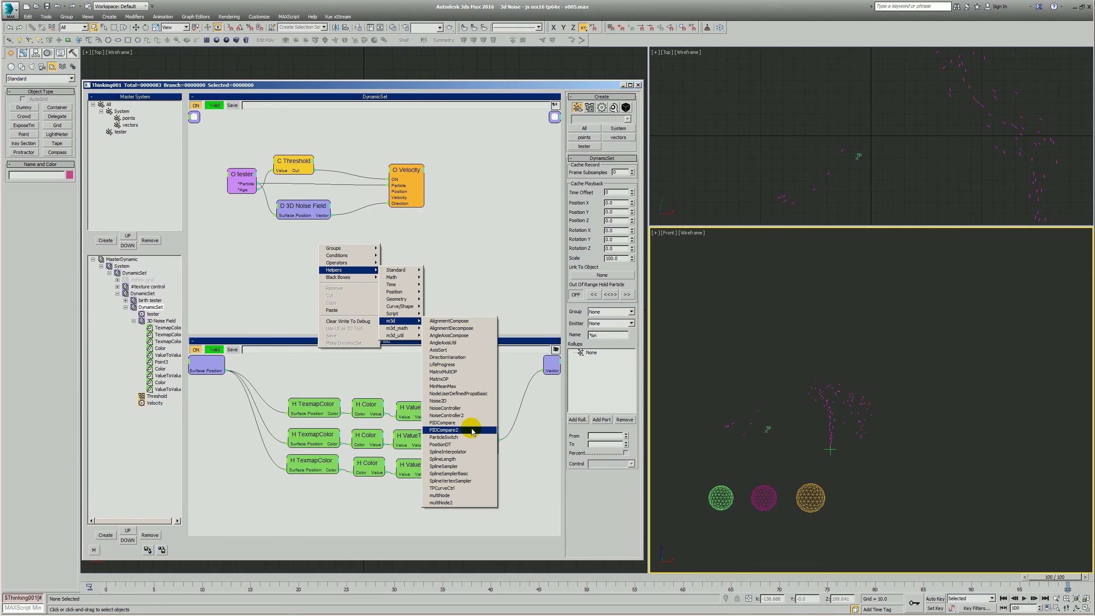
pyautogui.click(479, 236)
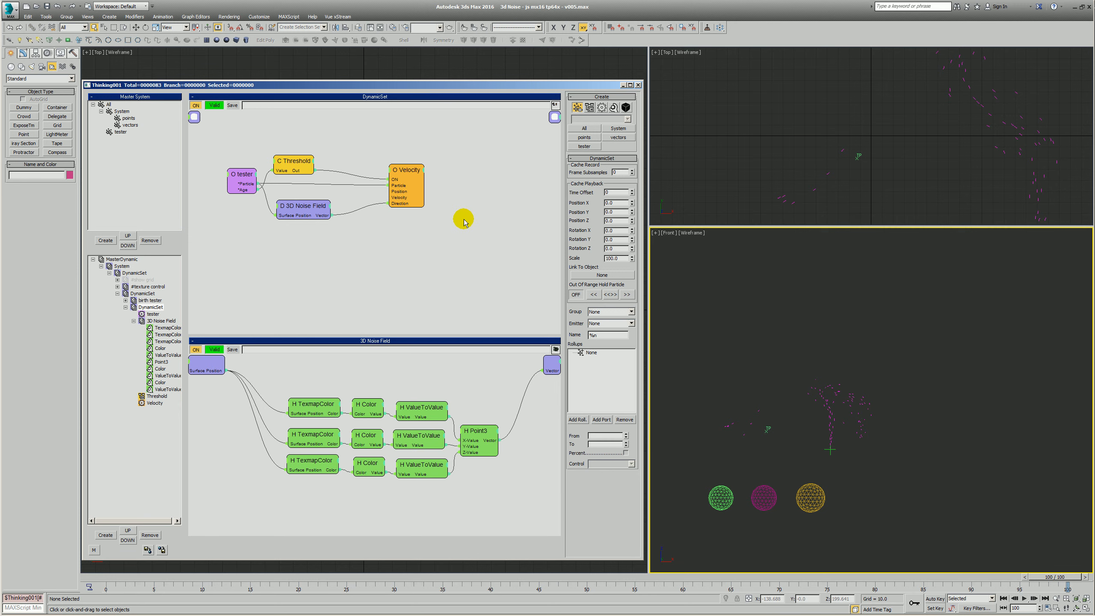
# - Frame the three spheres and the tester particles together in the Top view
pyautogui.click(787, 134)
pyautogui.hotkey('alt', 'z')
pyautogui.moveTo(805, 130); pyautogui.dragTo(840, 138)
pyautogui.rightClick(842, 139)
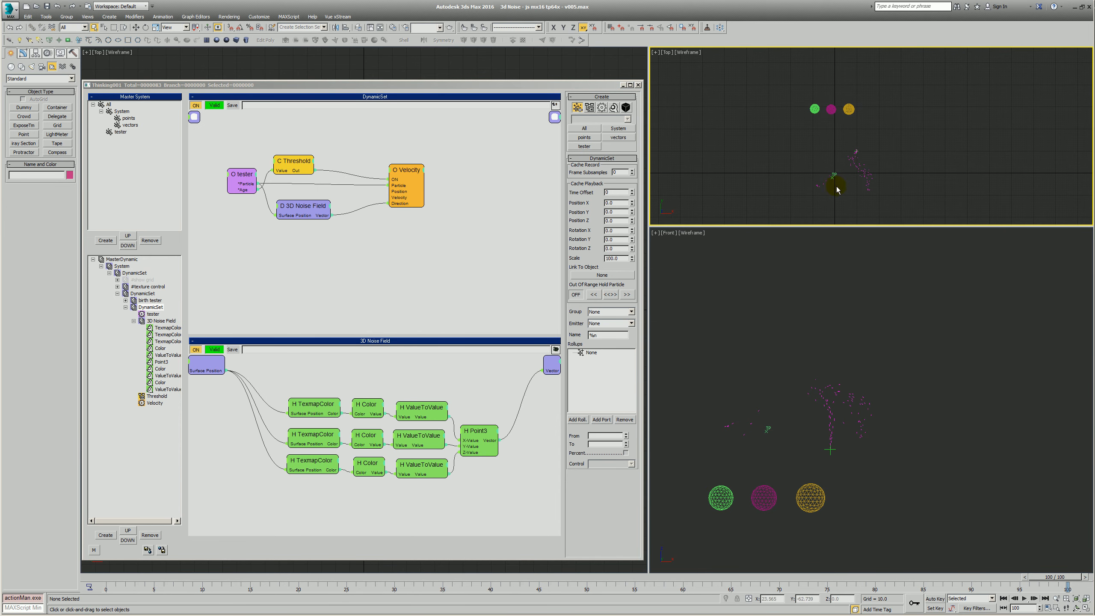